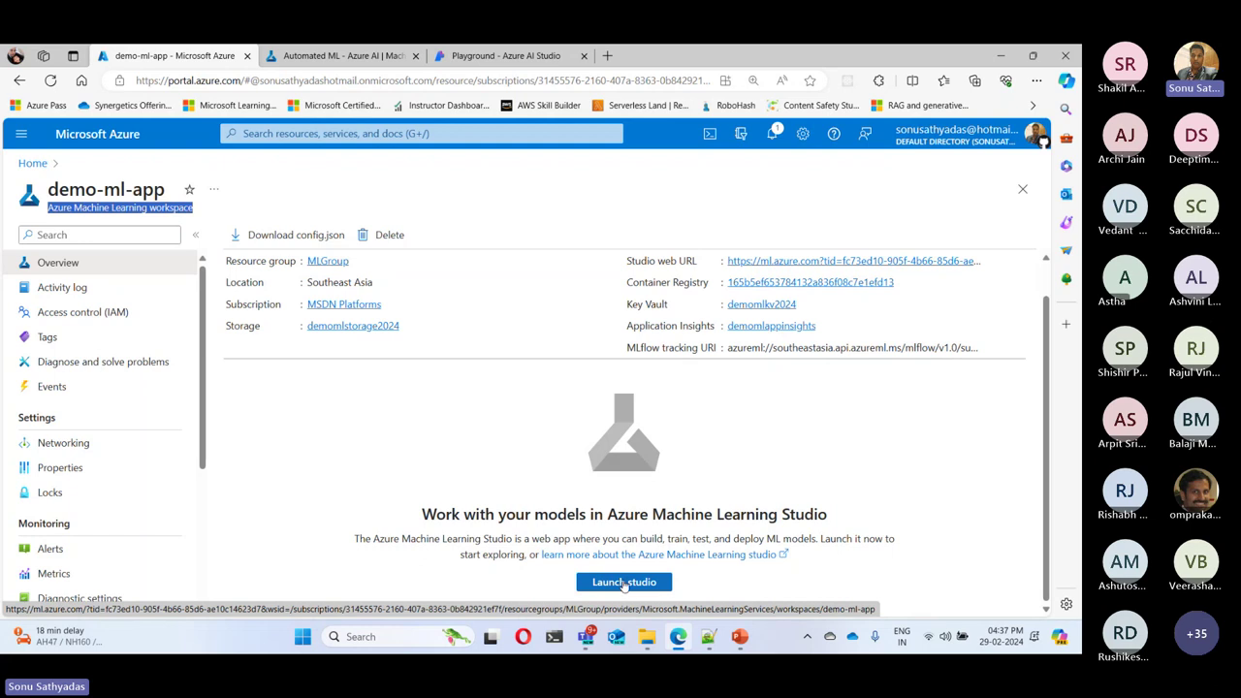
Open the demo-ml-app workspace in Azure Machine Learning Studio and start a new Automated ML job
click(624, 582)
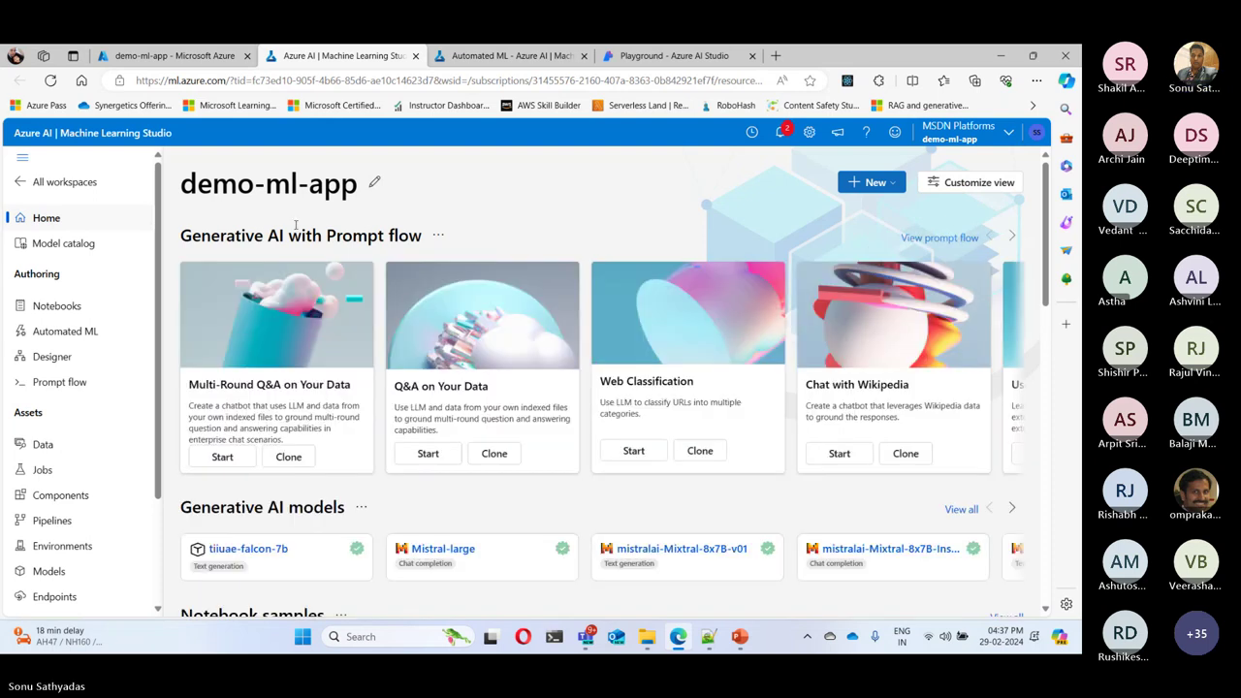
scroll(325, 255, down, 3)
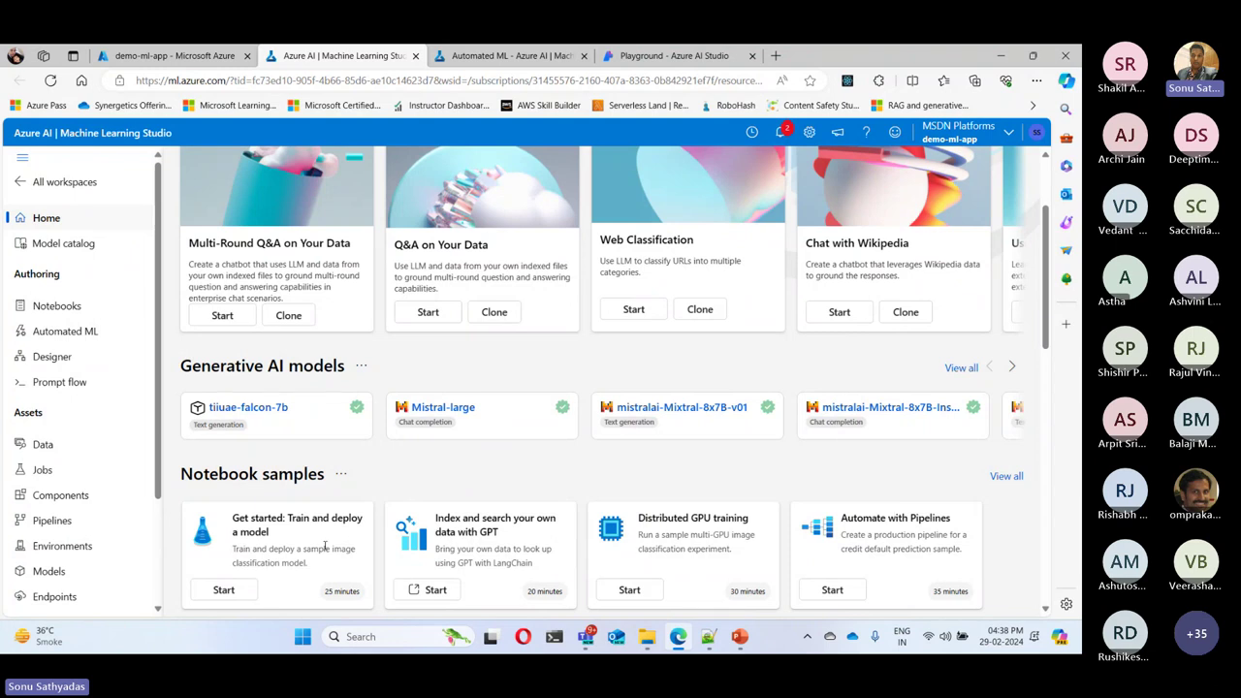
click(64, 332)
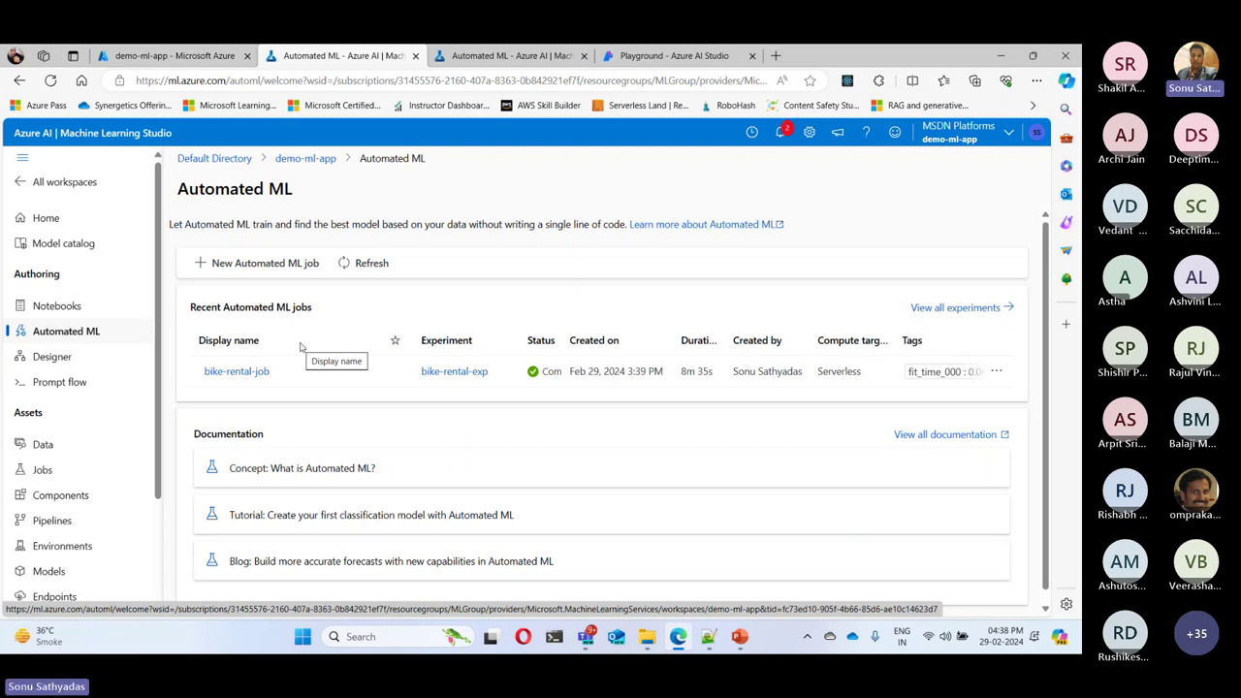
click(291, 267)
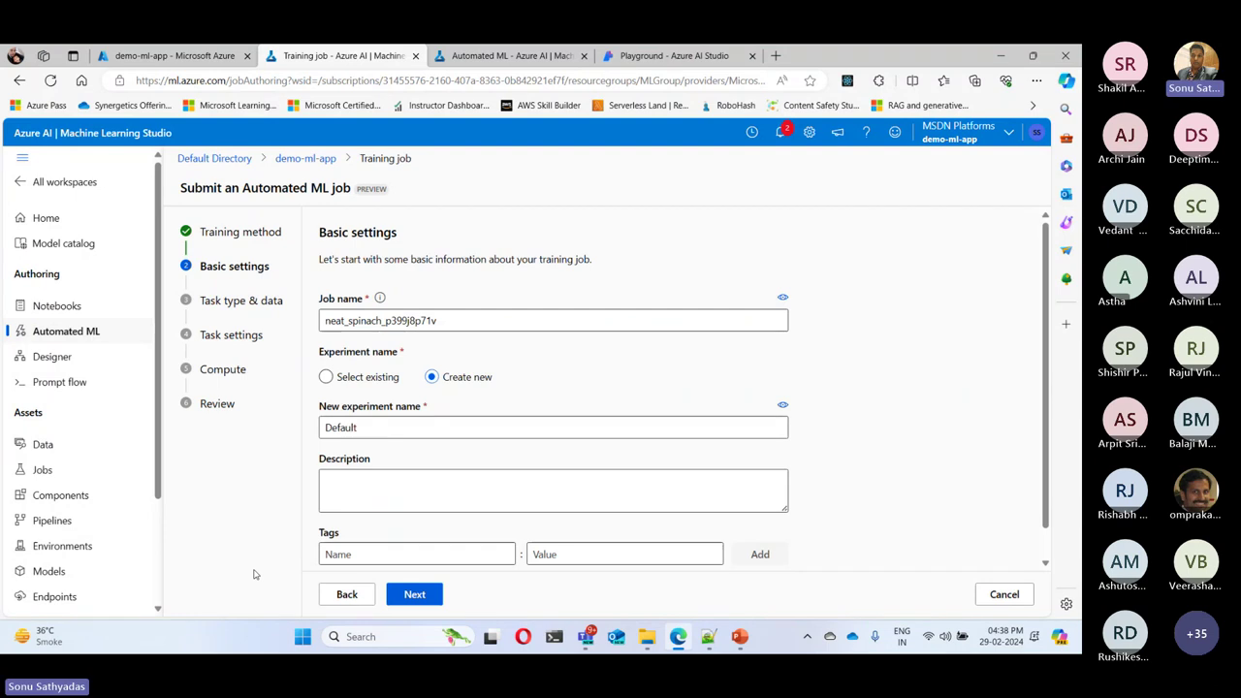
Keep the suggested job name and the Default experiment name, and set the task type to Regression
drag(329, 321, 447, 323)
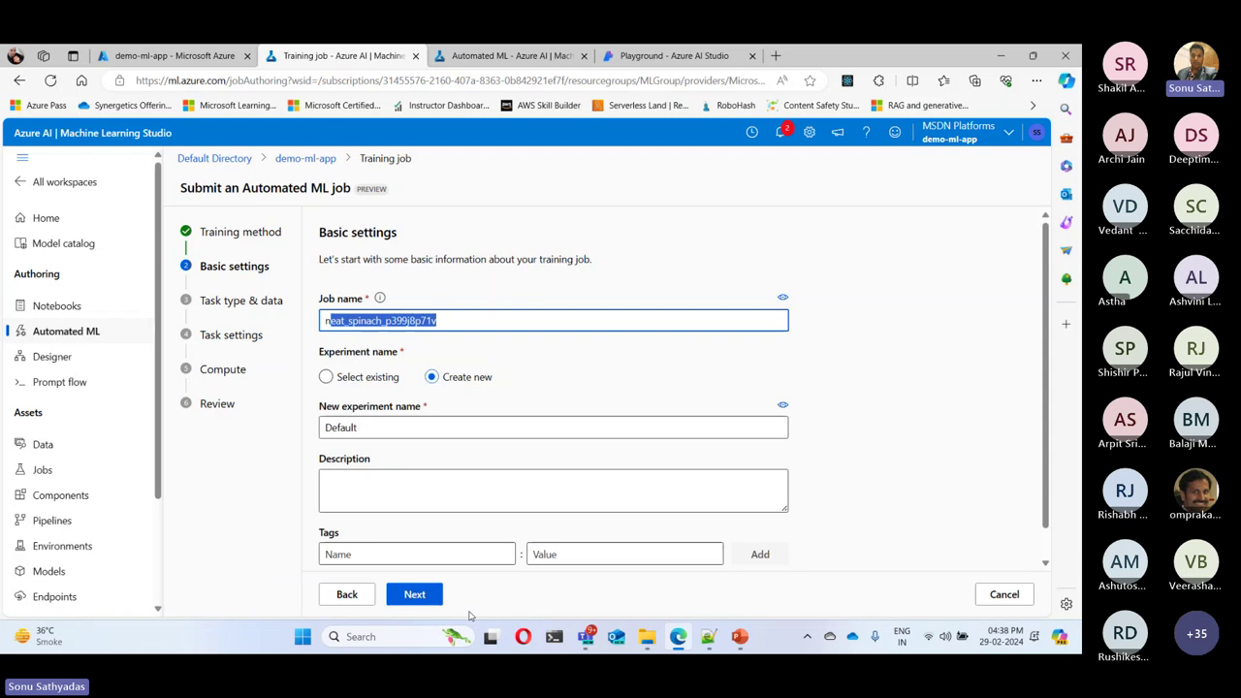
key(Tab)
key(Tab)
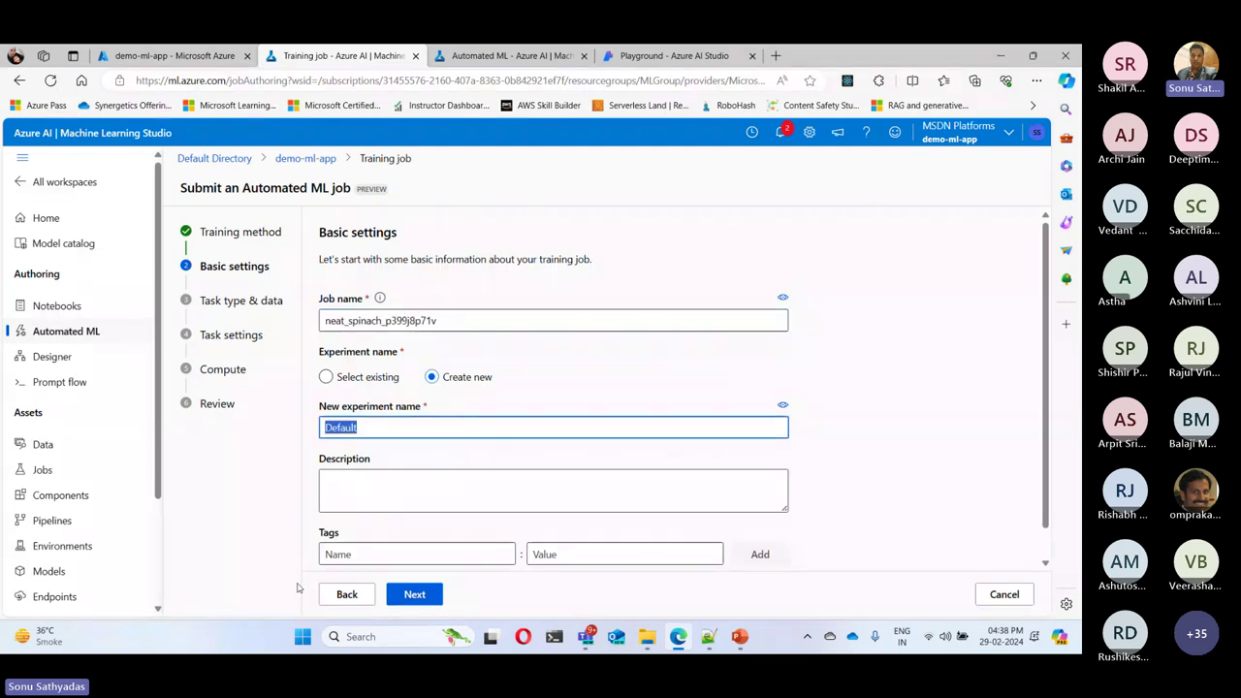
scroll(554, 469, down, 1)
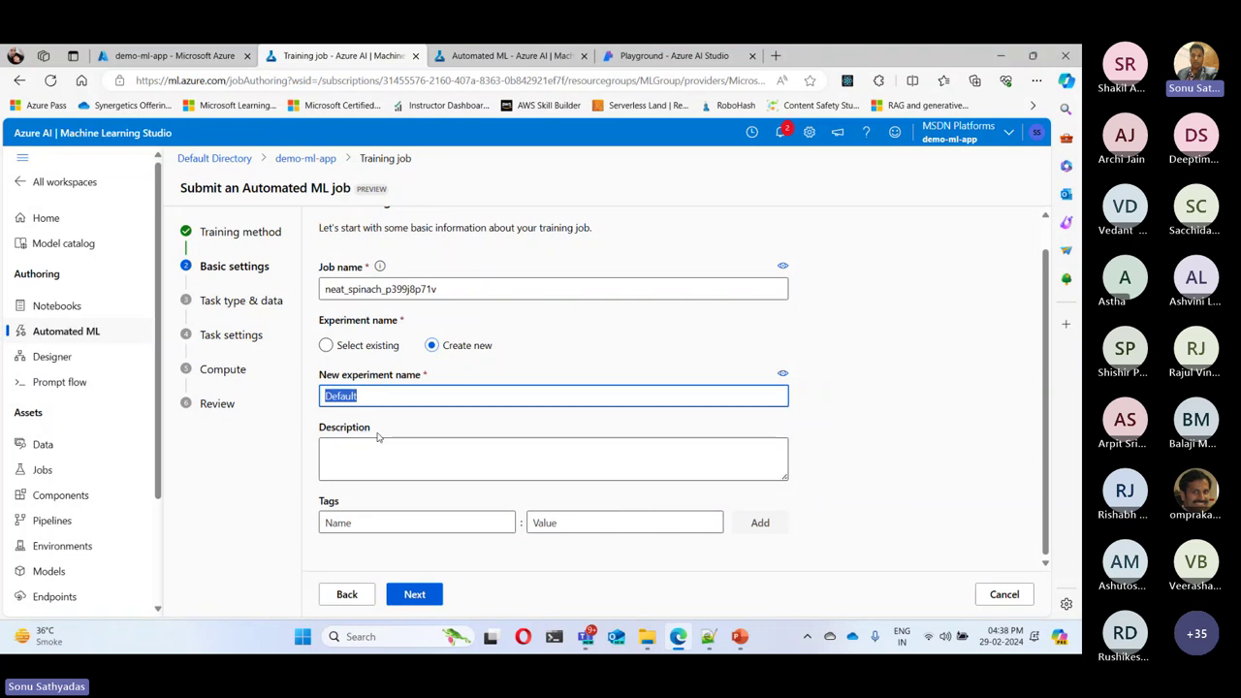
click(415, 594)
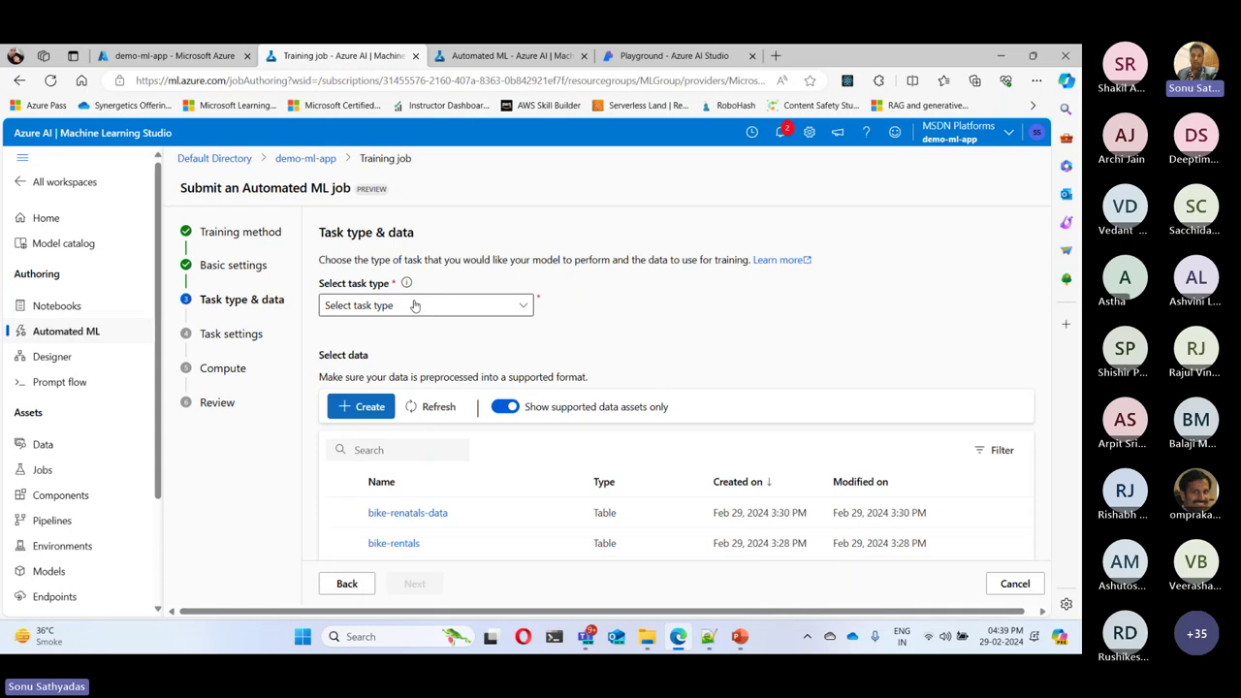
click(416, 307)
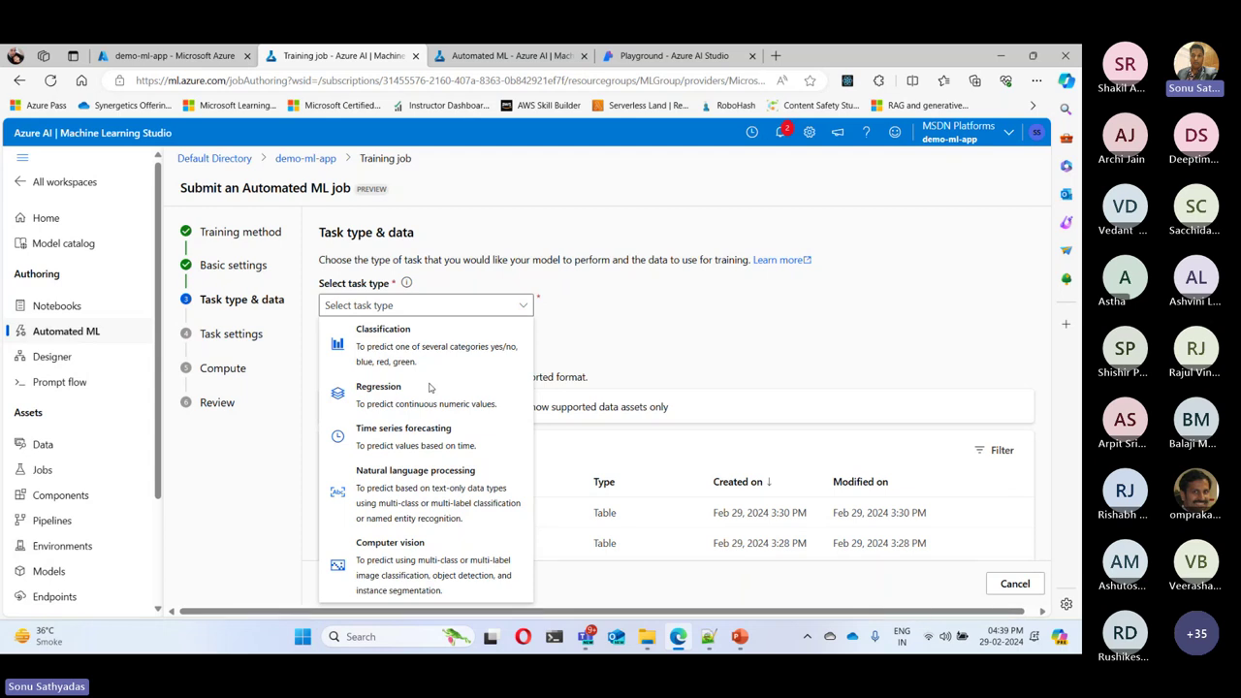
click(376, 400)
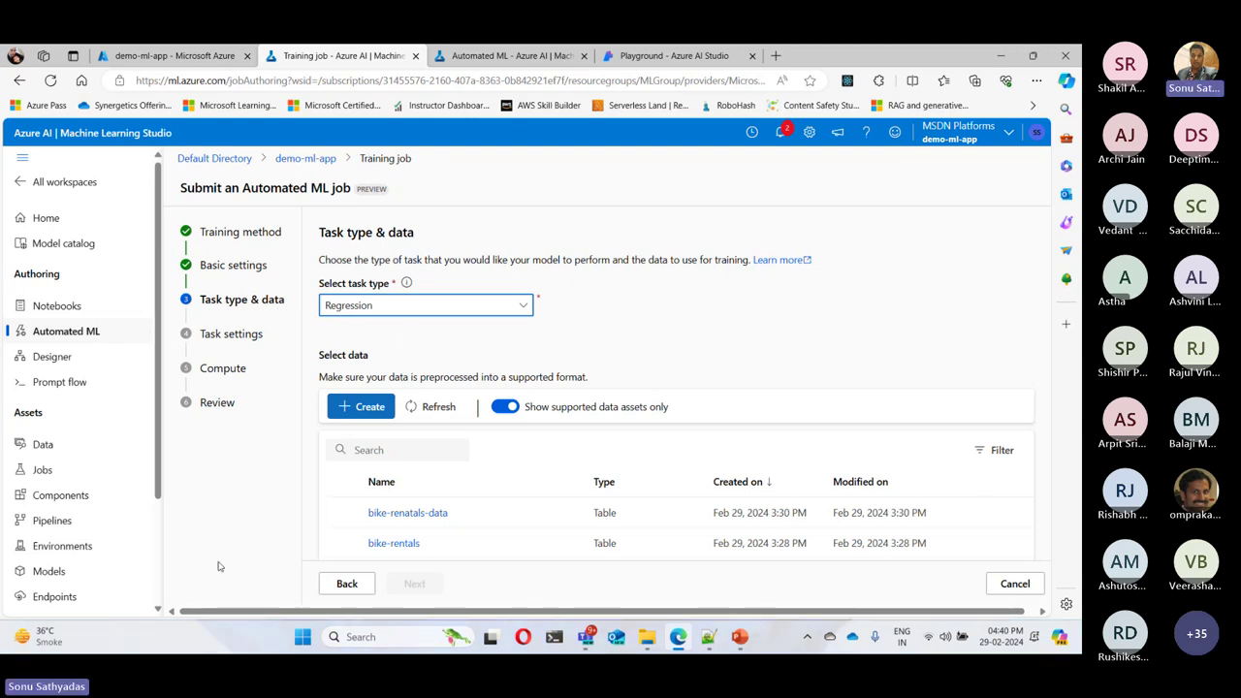
Begin creating a data asset named mydata, keeping the Tabular type, and continue to the data source choice
click(370, 407)
click(372, 279)
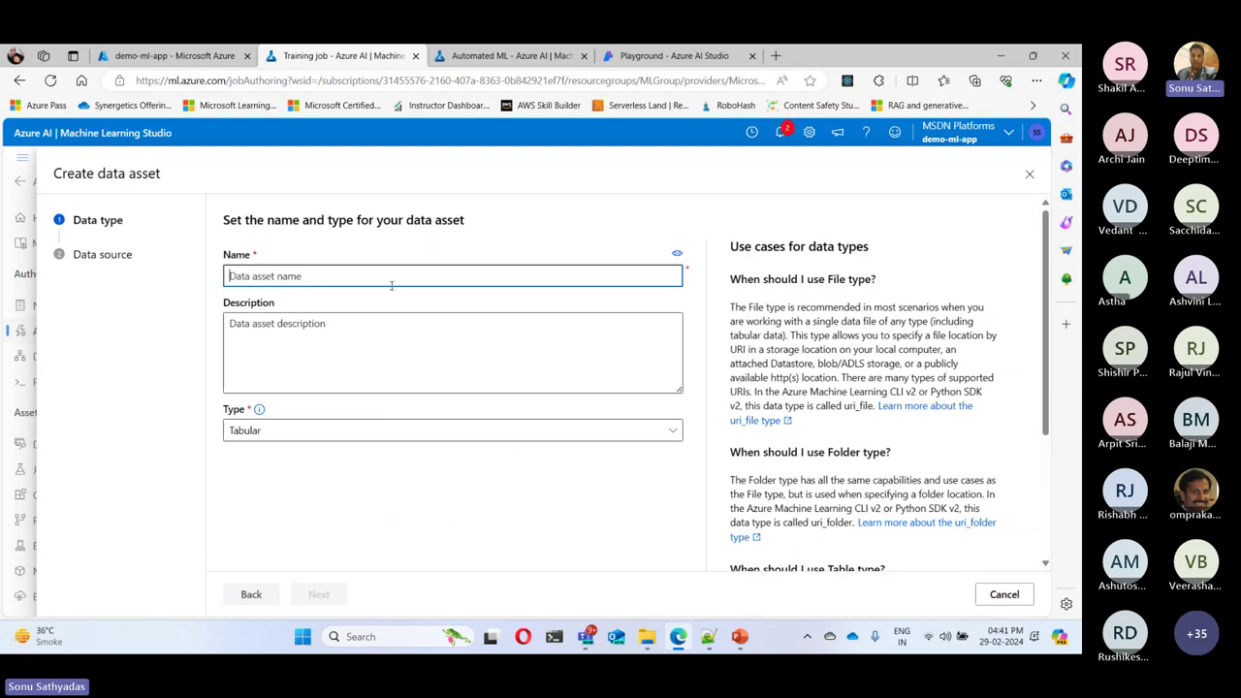
text(mydata)
click(245, 432)
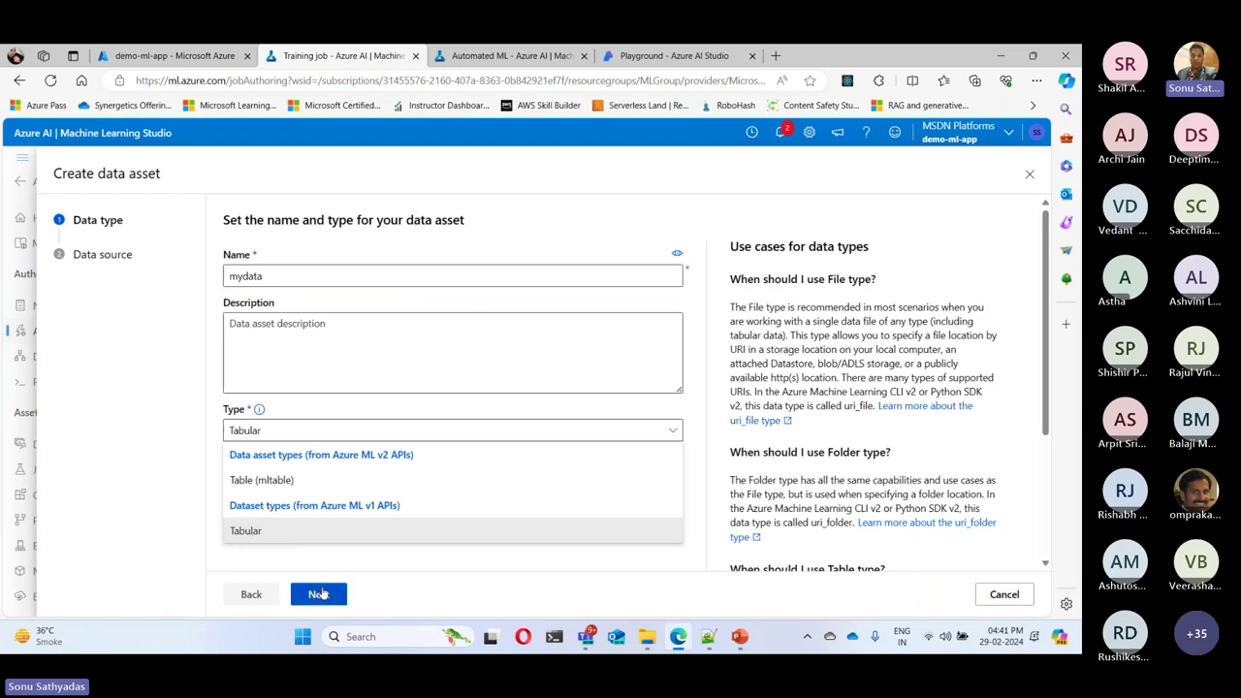
click(320, 595)
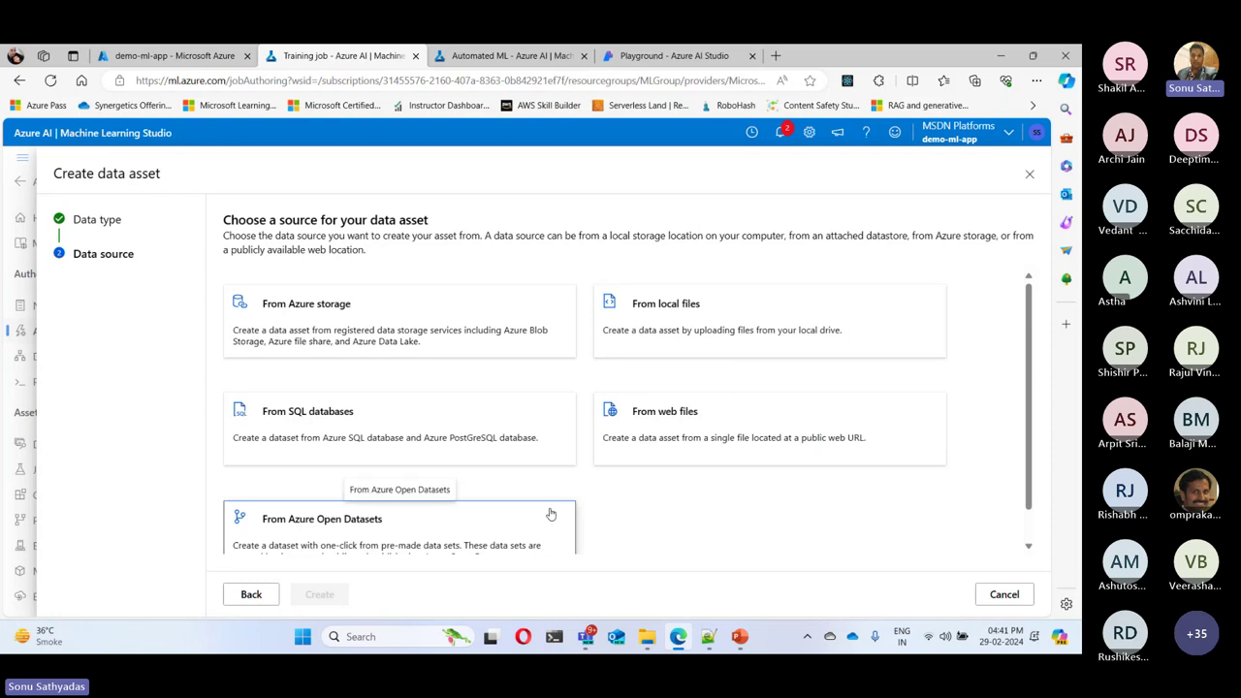
click(686, 423)
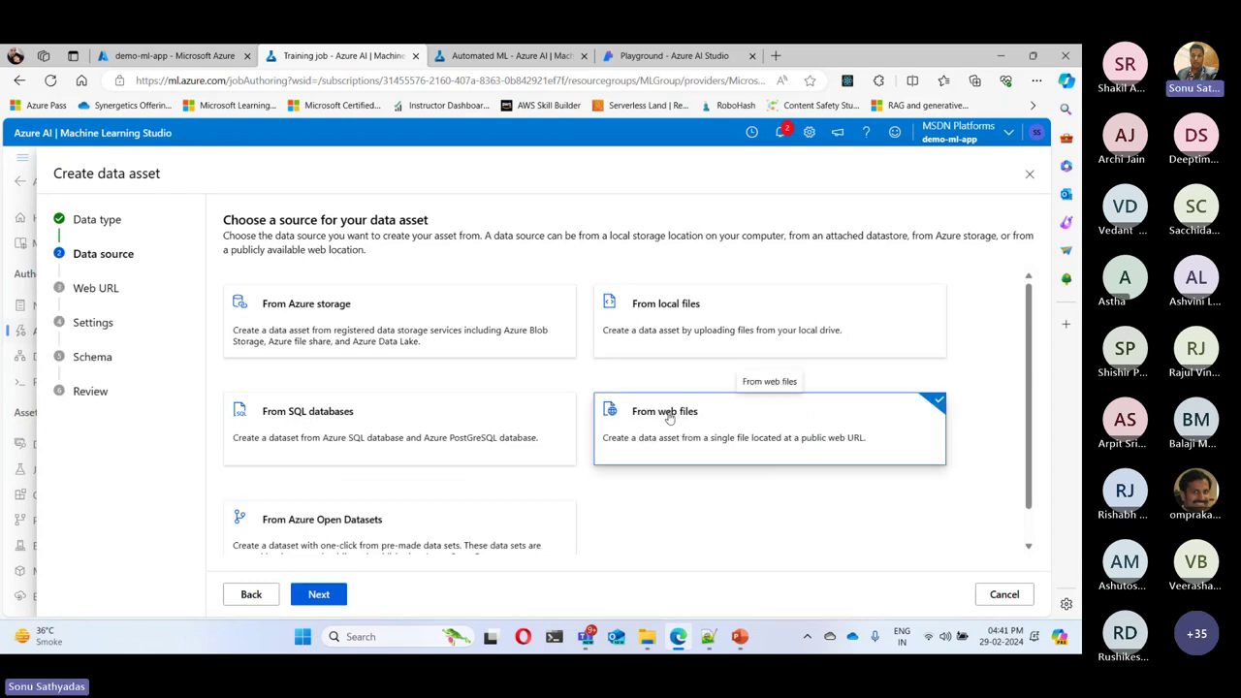
click(319, 593)
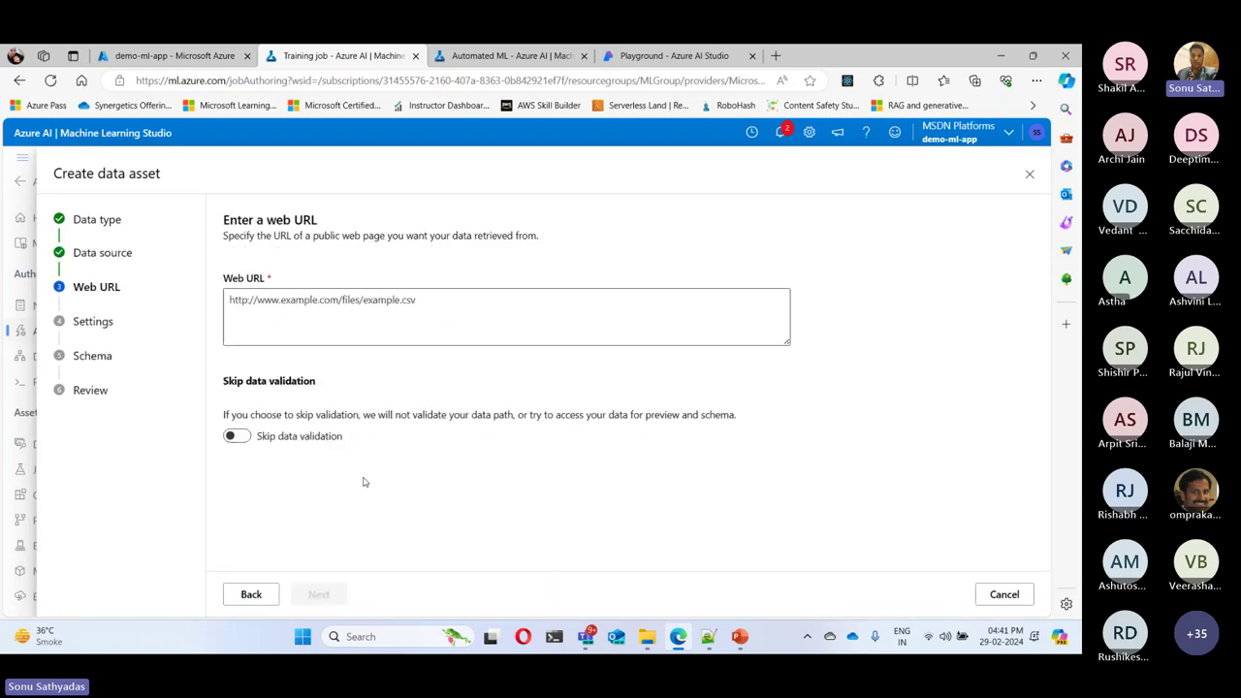
click(338, 304)
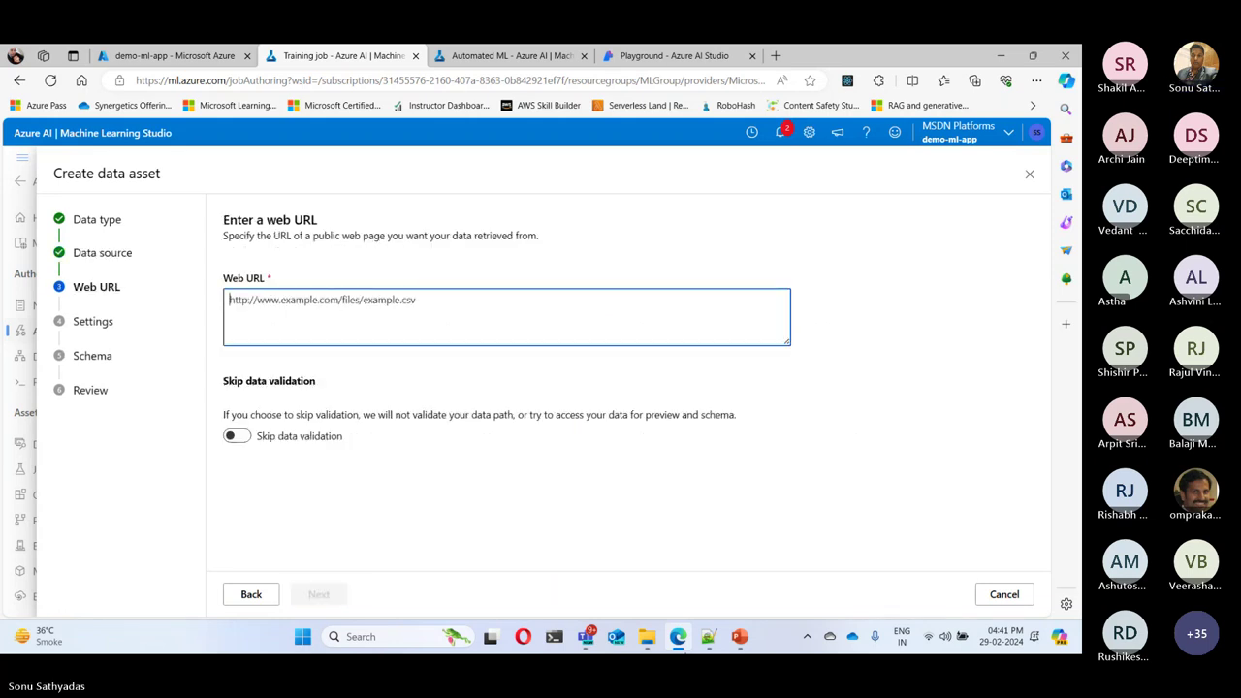
key(alt+Tab)
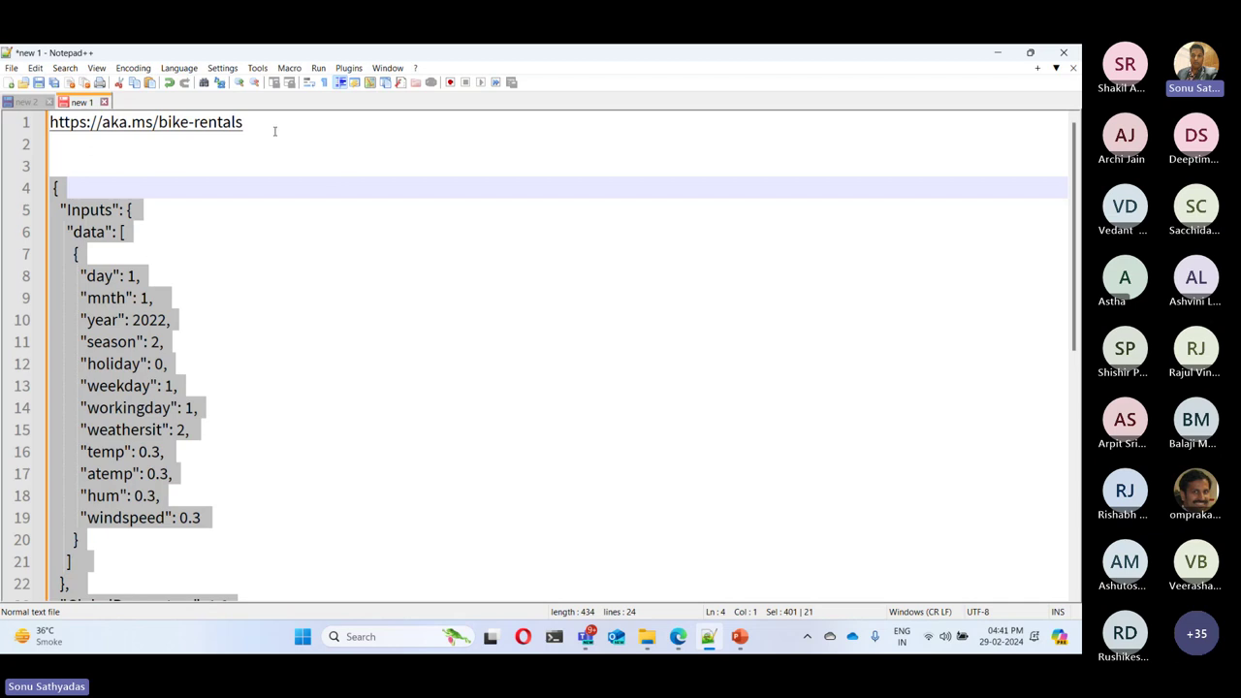
drag(276, 128, 48, 124)
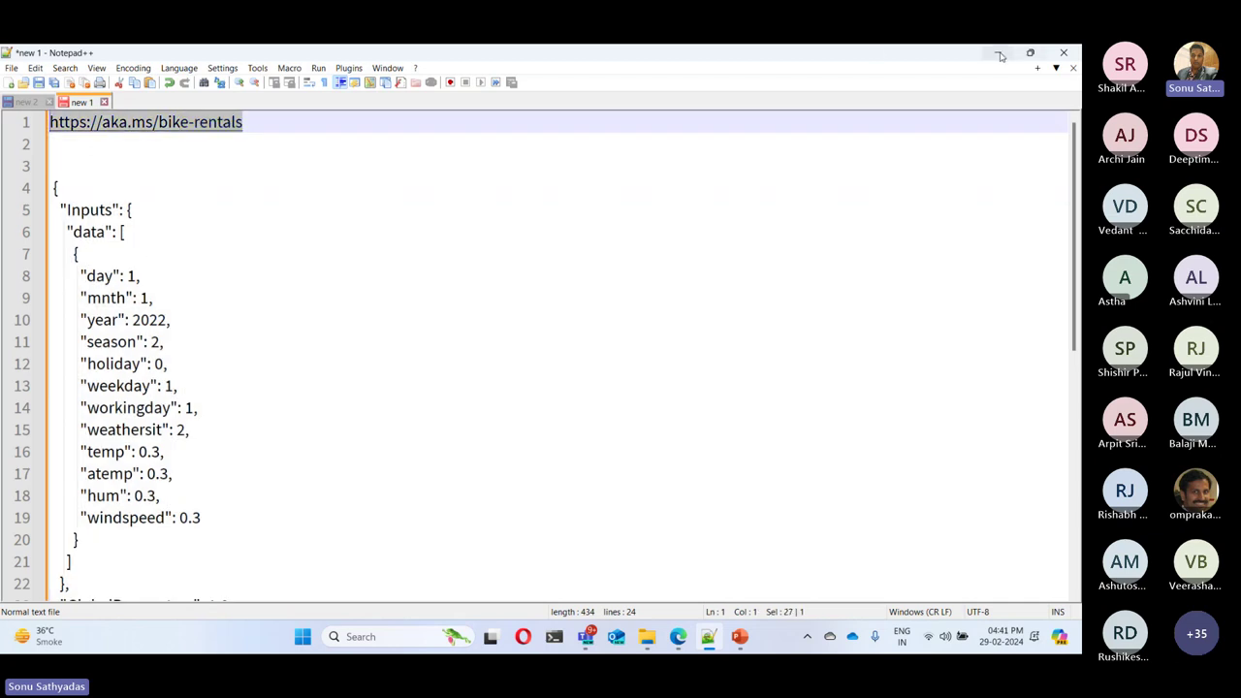
key(alt+Tab)
text(https://aka.ms/bike-rentals)
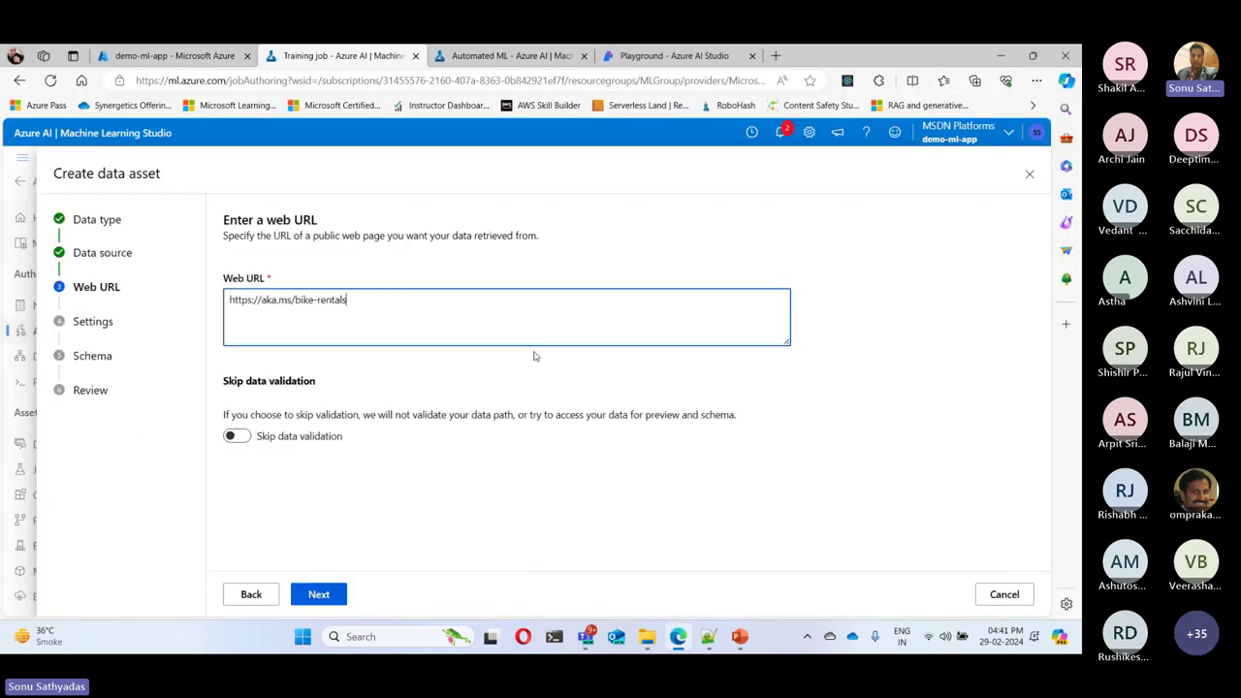
click(323, 603)
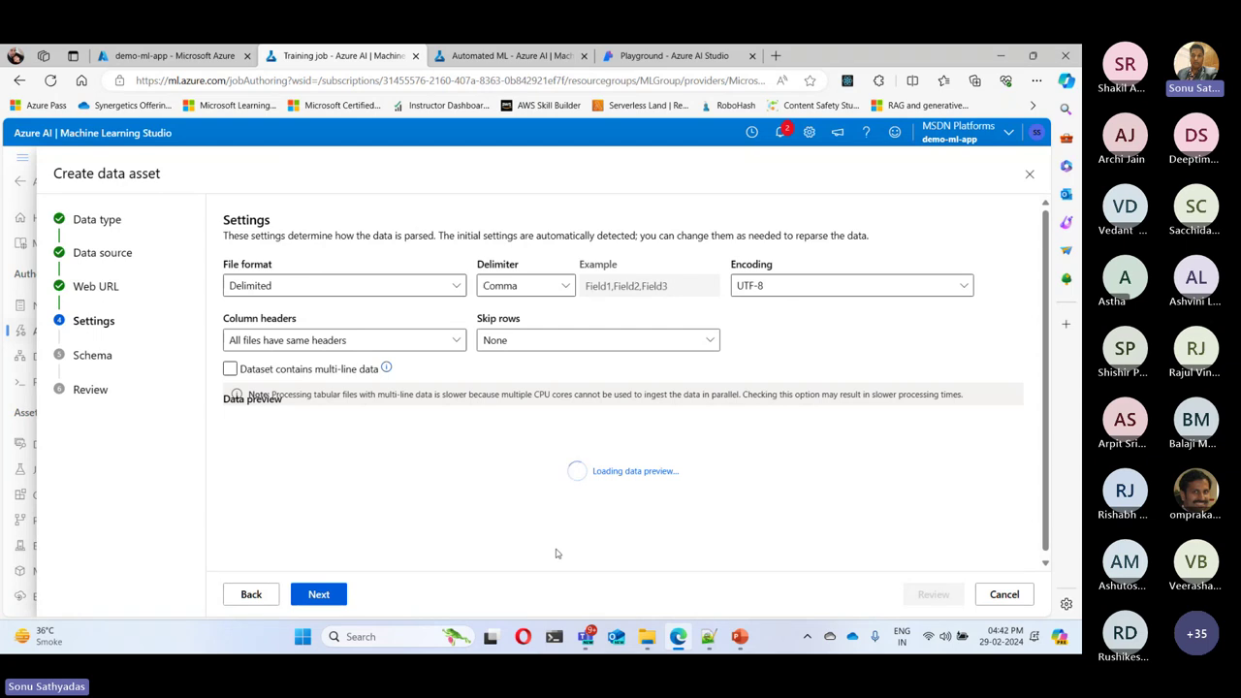
Reload the data preview, set the column headers to "Only first file has headers", and continue to the schema
click(352, 343)
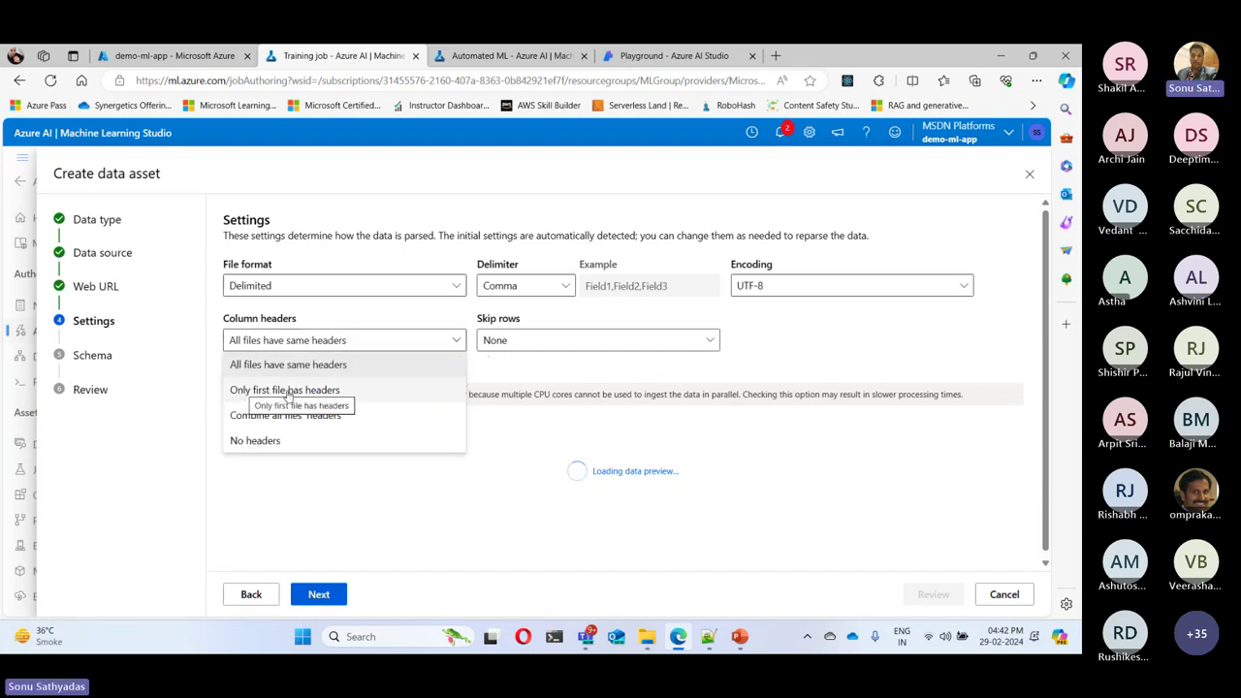
click(301, 391)
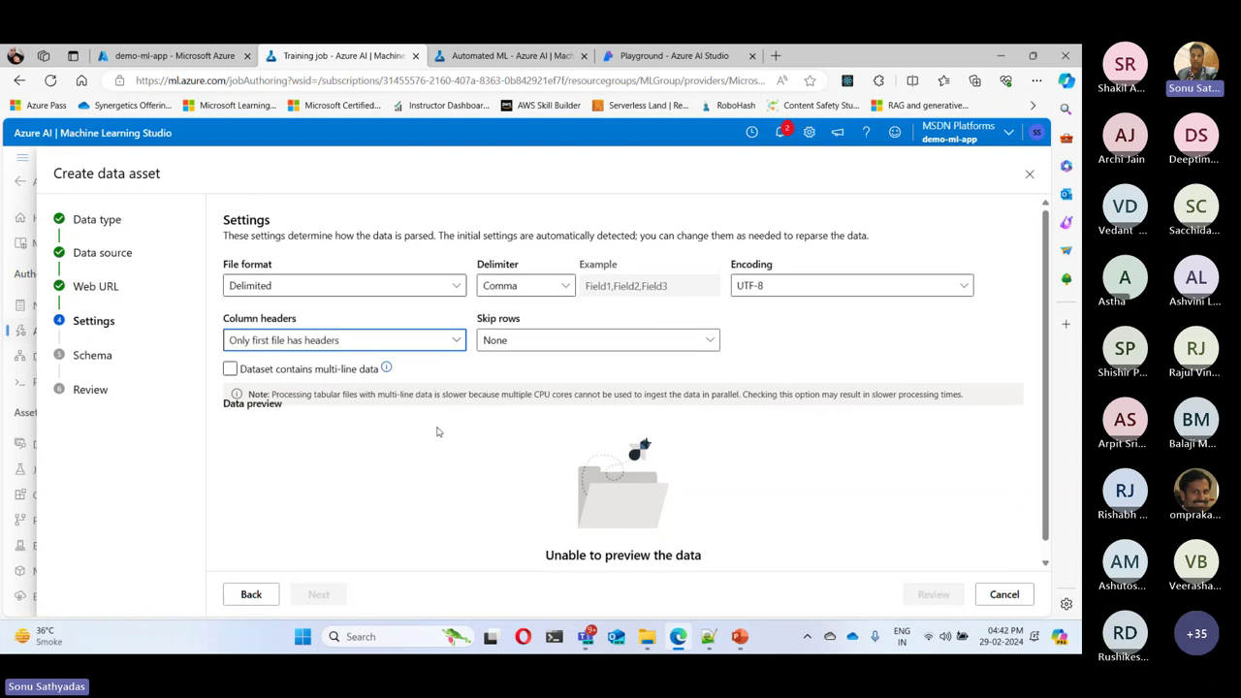
click(268, 599)
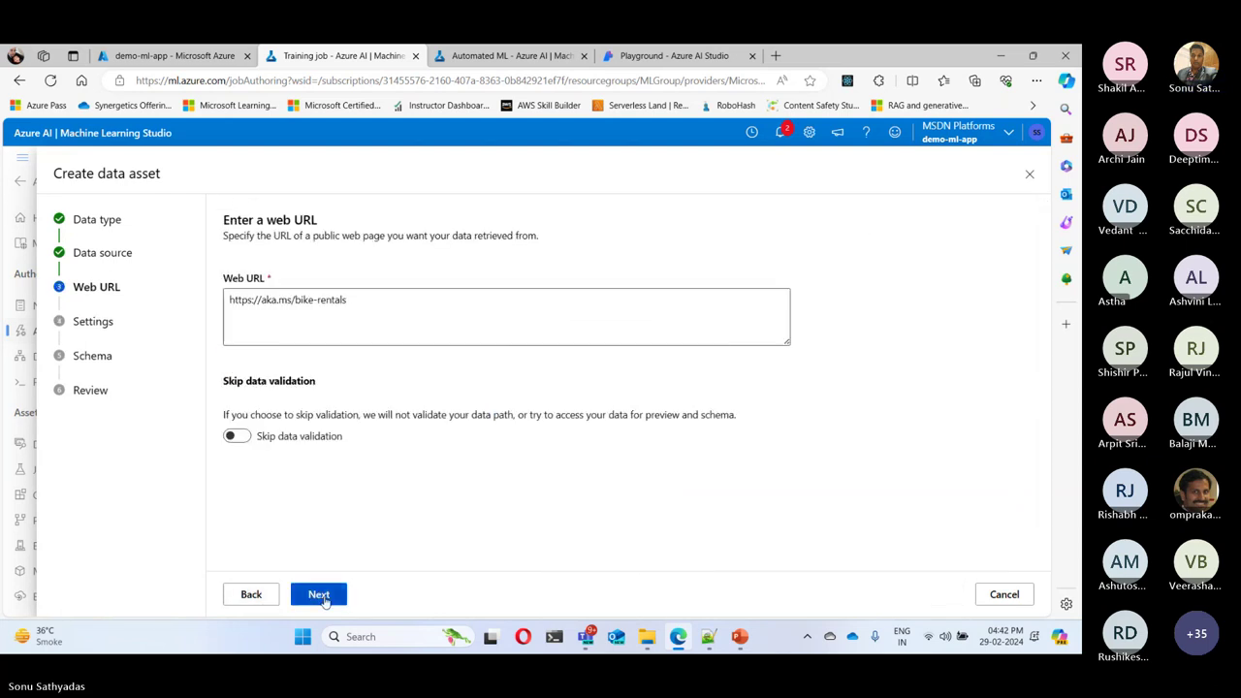
click(322, 596)
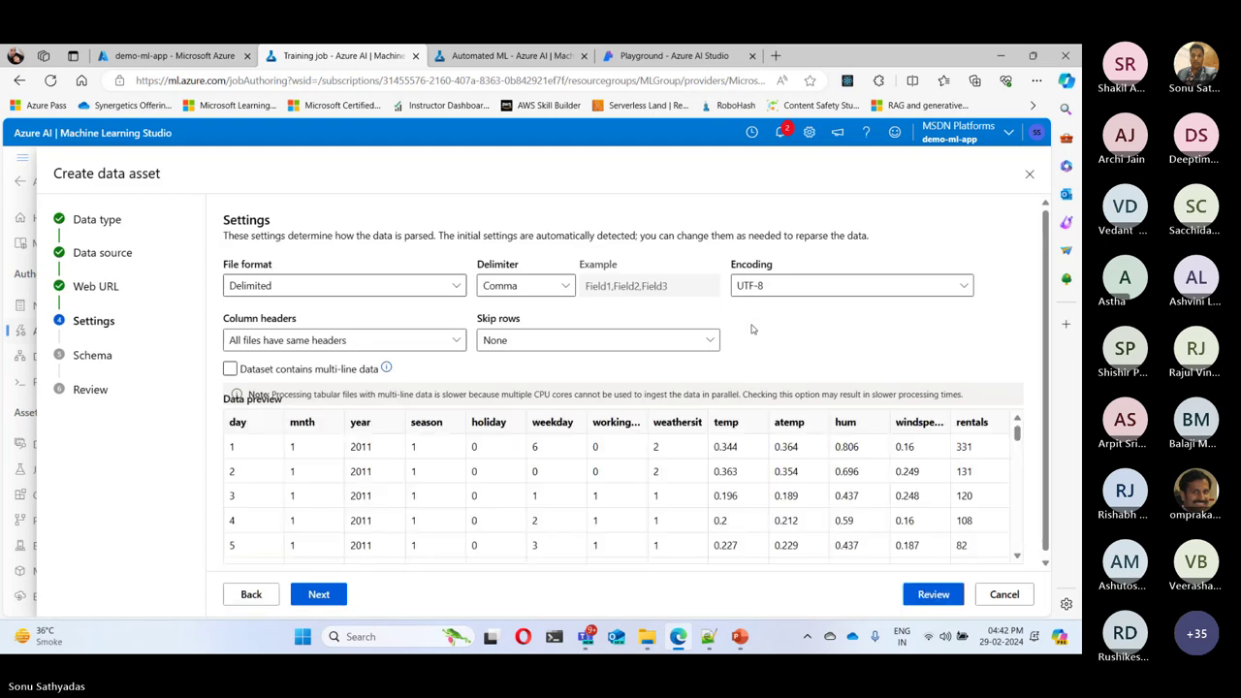
click(447, 340)
click(309, 391)
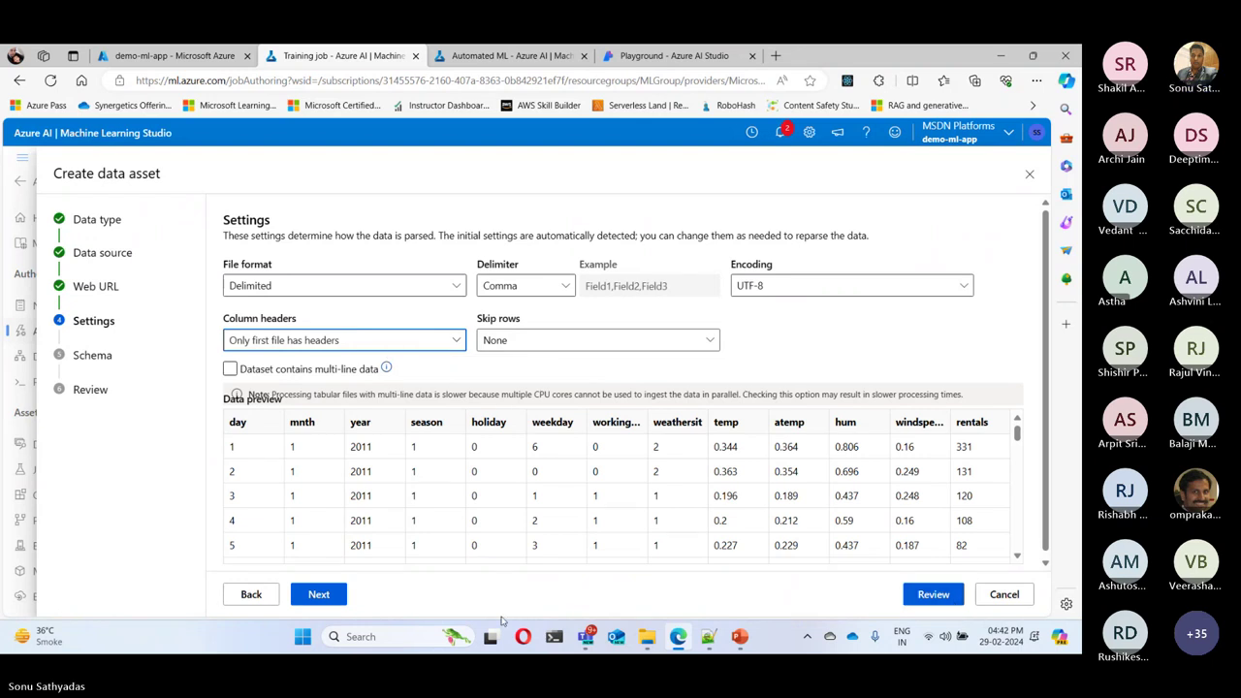
click(328, 598)
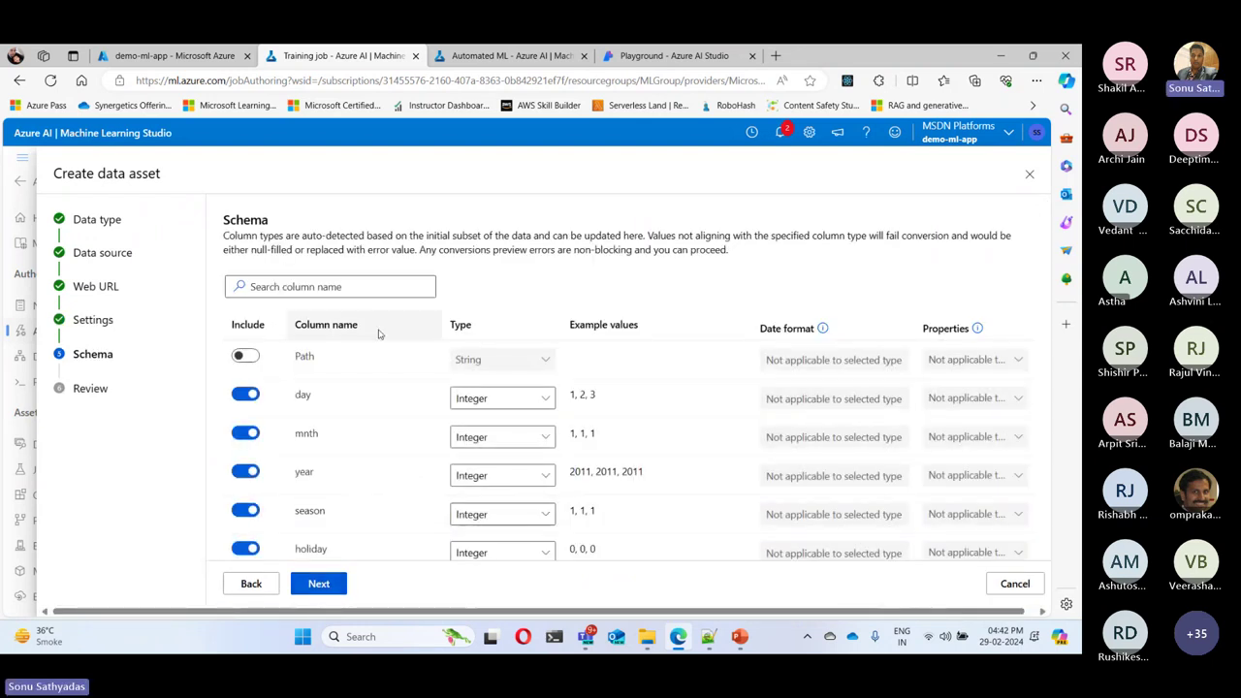
Look through the schema's columns and types, continue to the review, and discard the mydata asset without creating it
scroll(340, 504, down, 3)
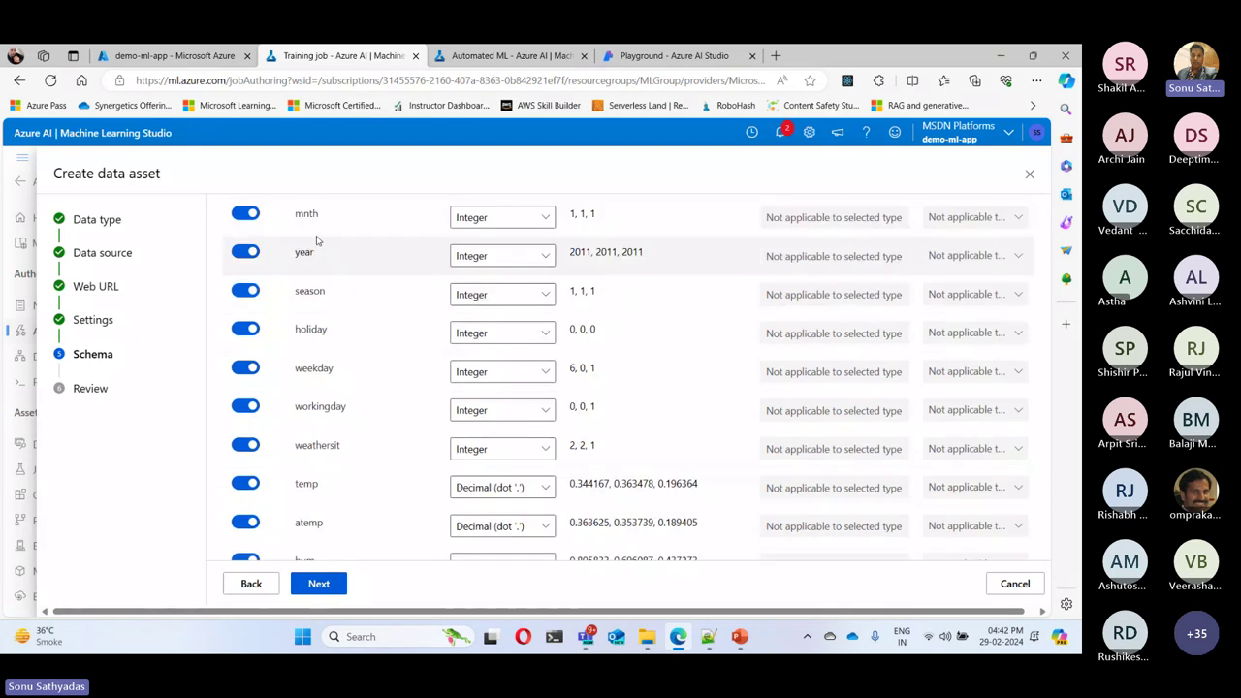
scroll(284, 468, down, 2)
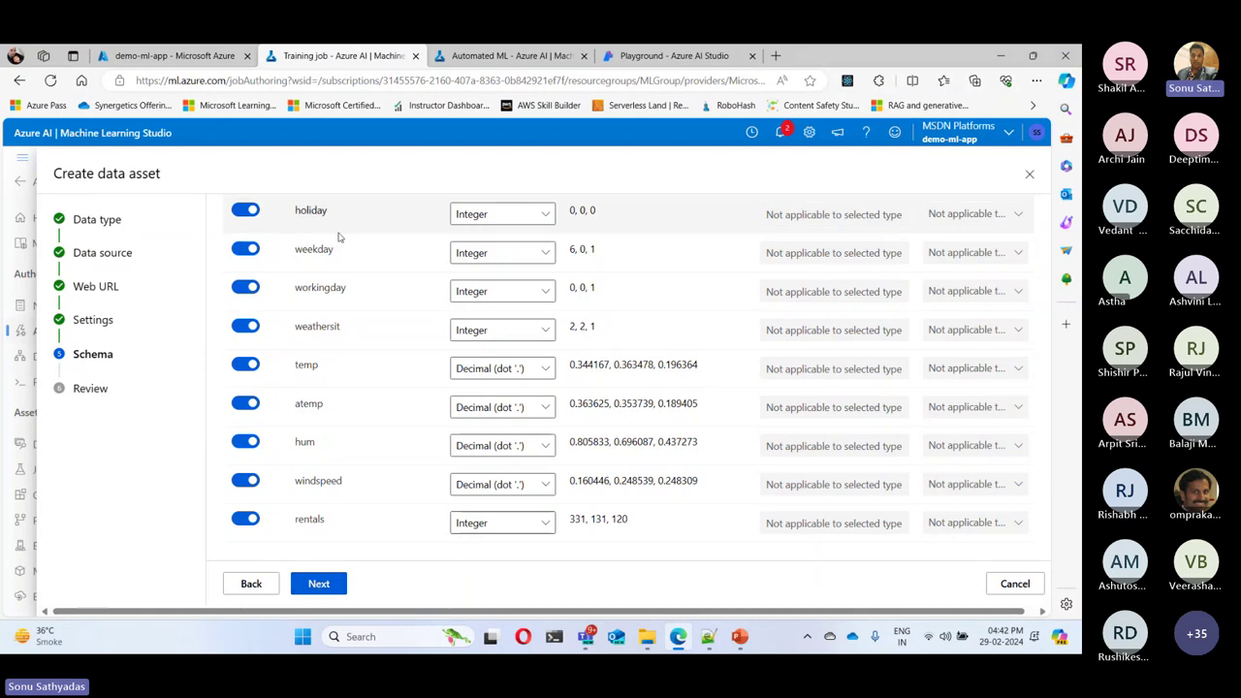
scroll(321, 437, up, 3)
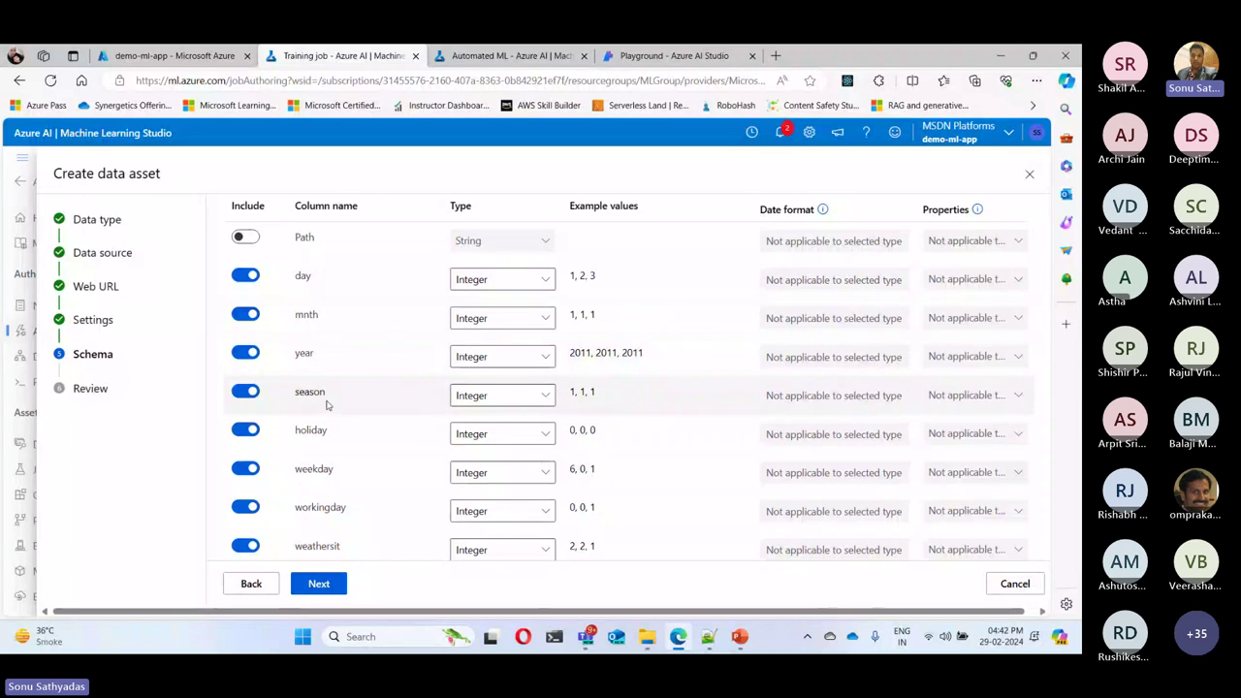
scroll(333, 447, down, 5)
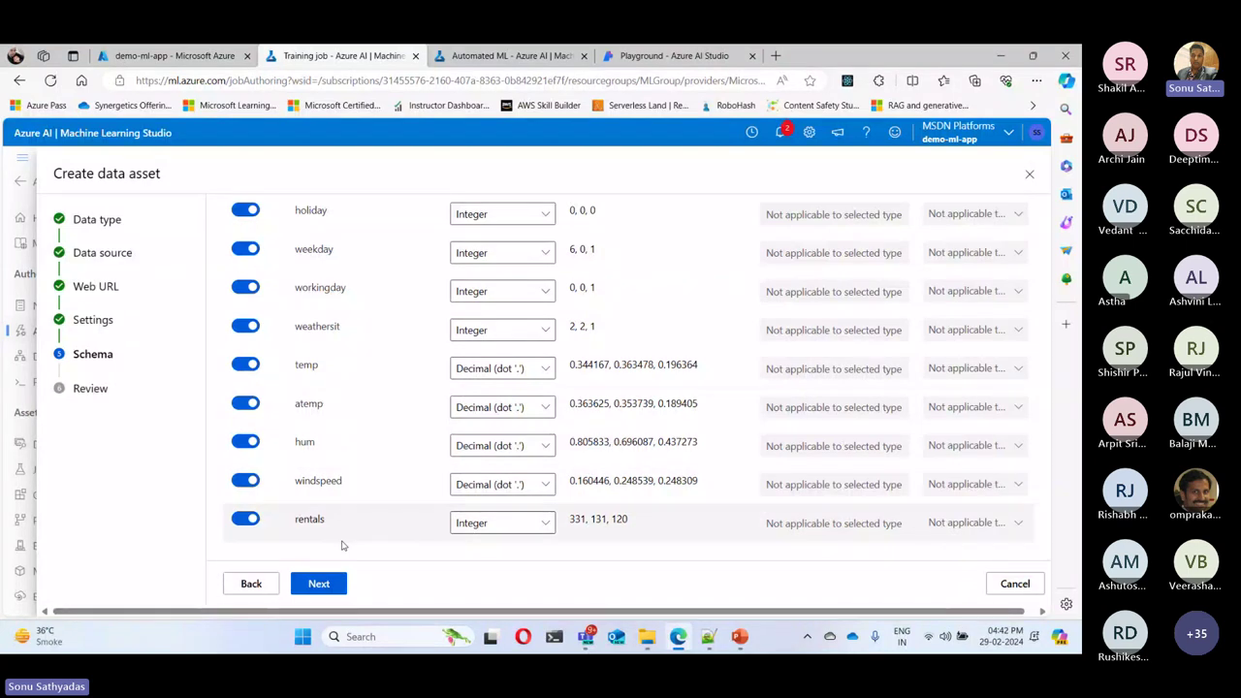
click(319, 584)
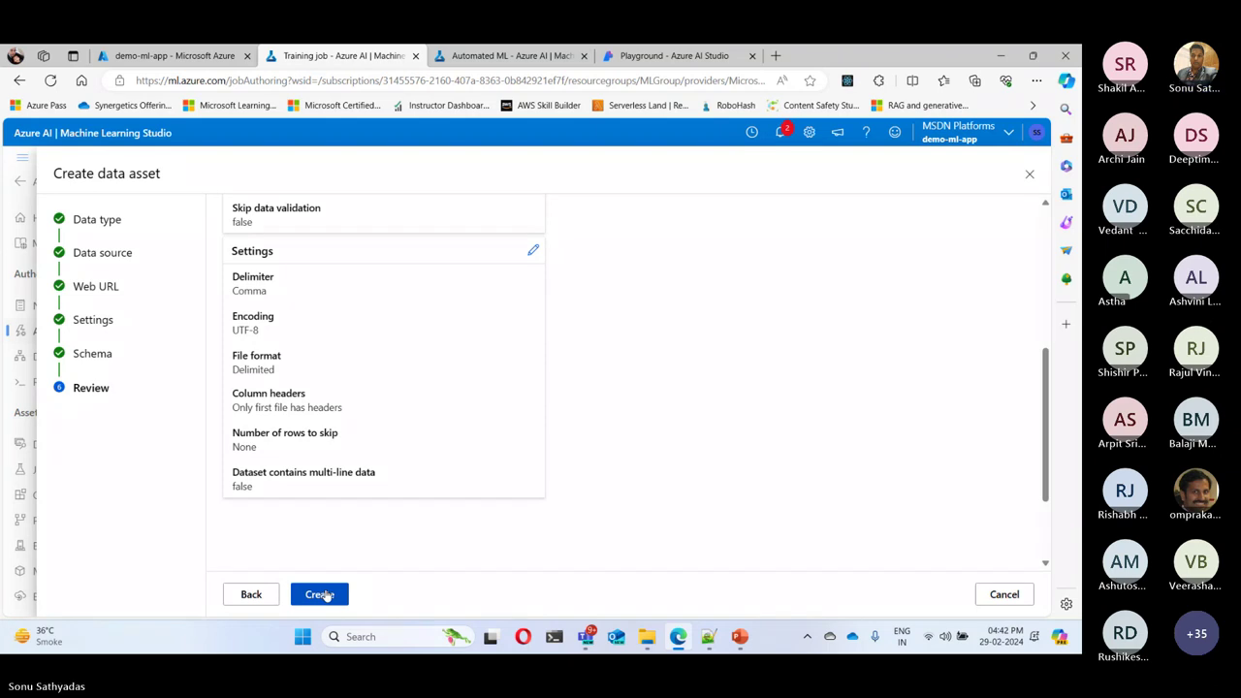
click(1005, 599)
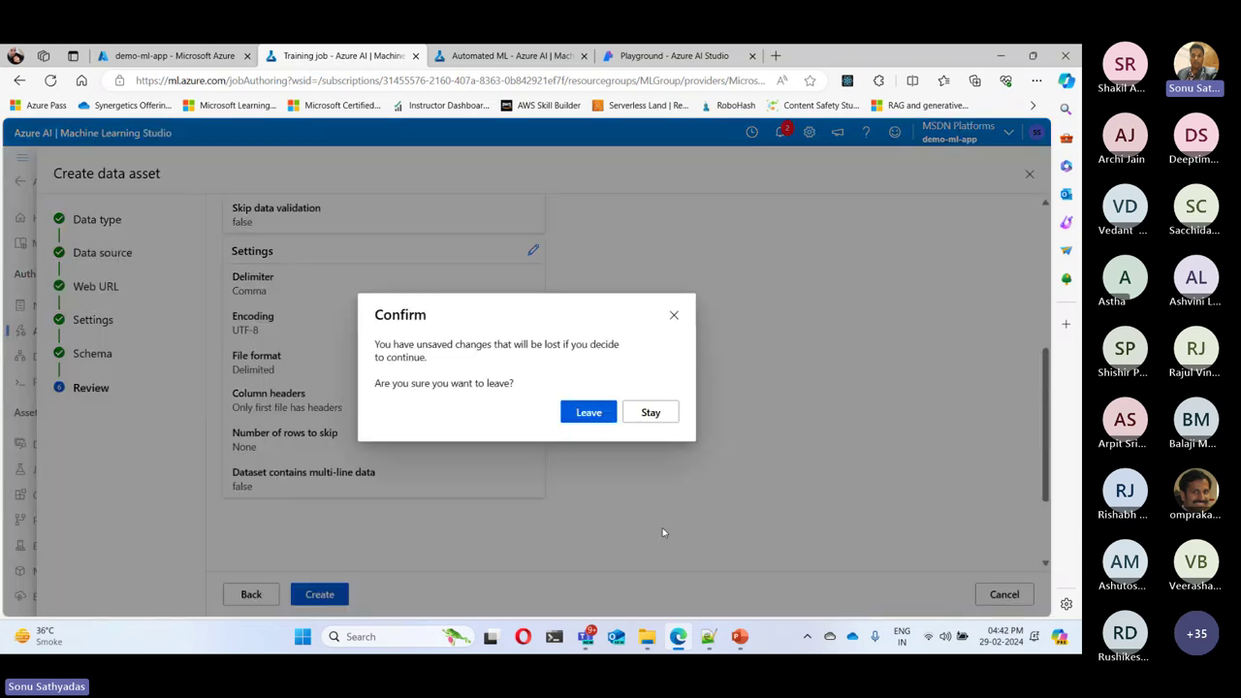
click(588, 413)
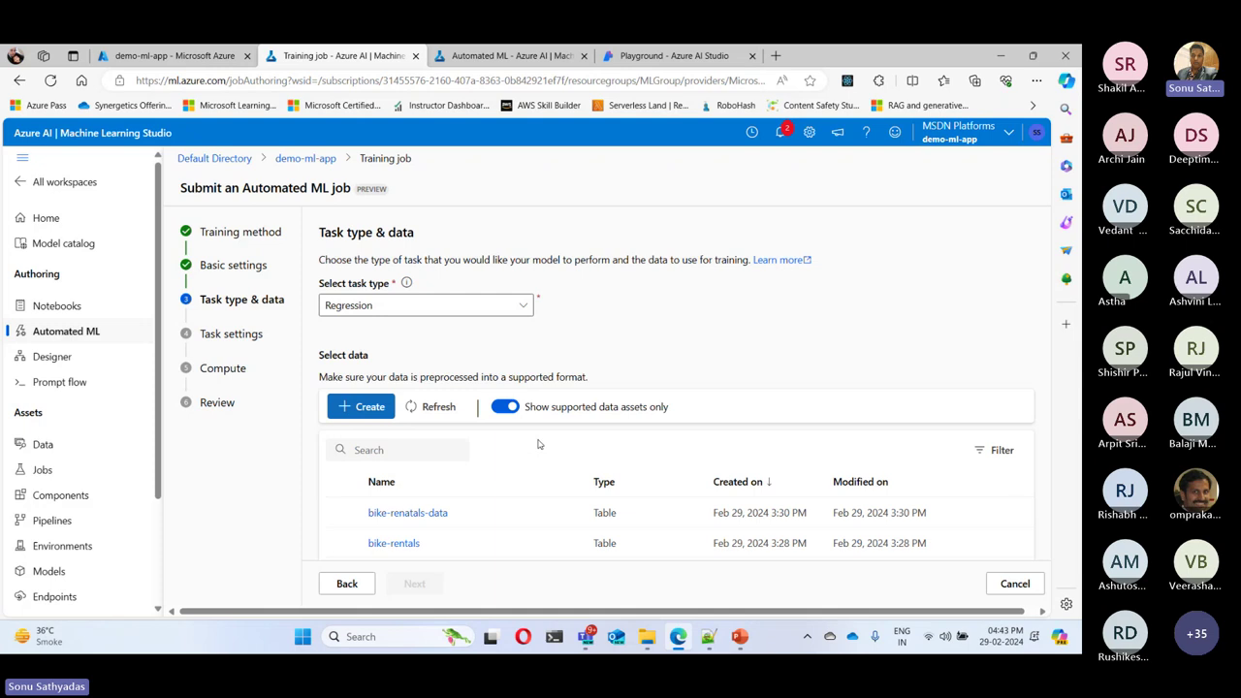
Select the existing bike-renatals-data table as the training data and continue to the task settings
click(342, 513)
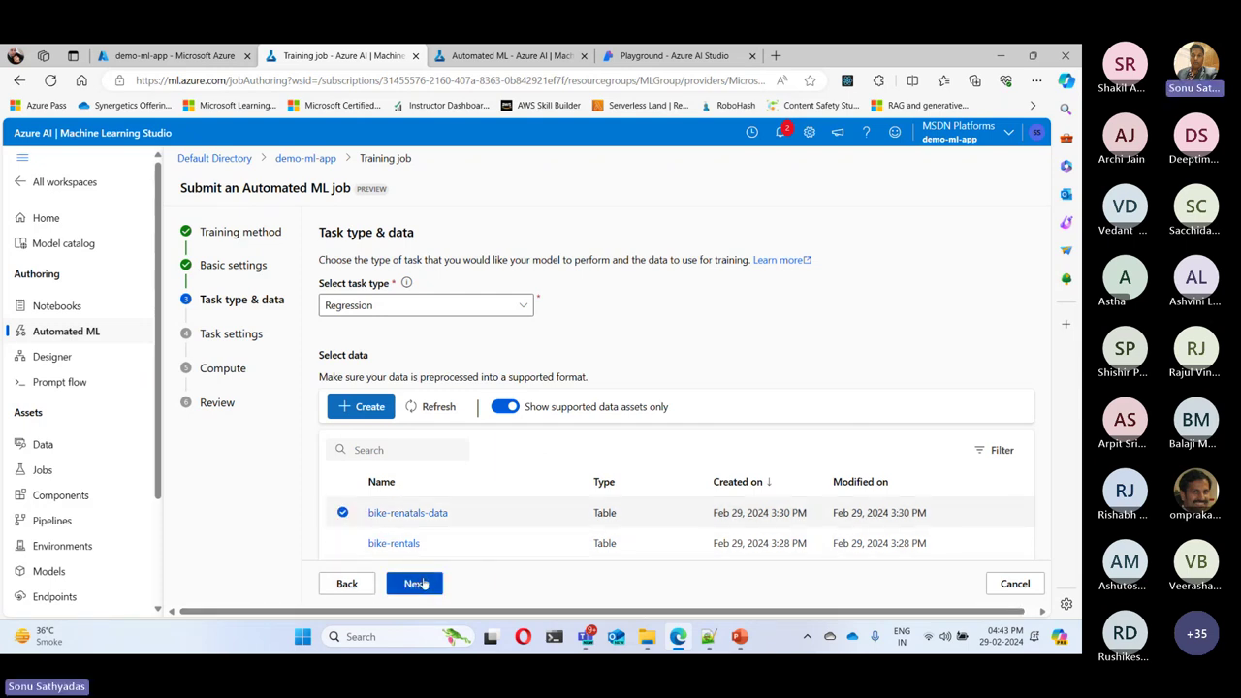
click(415, 583)
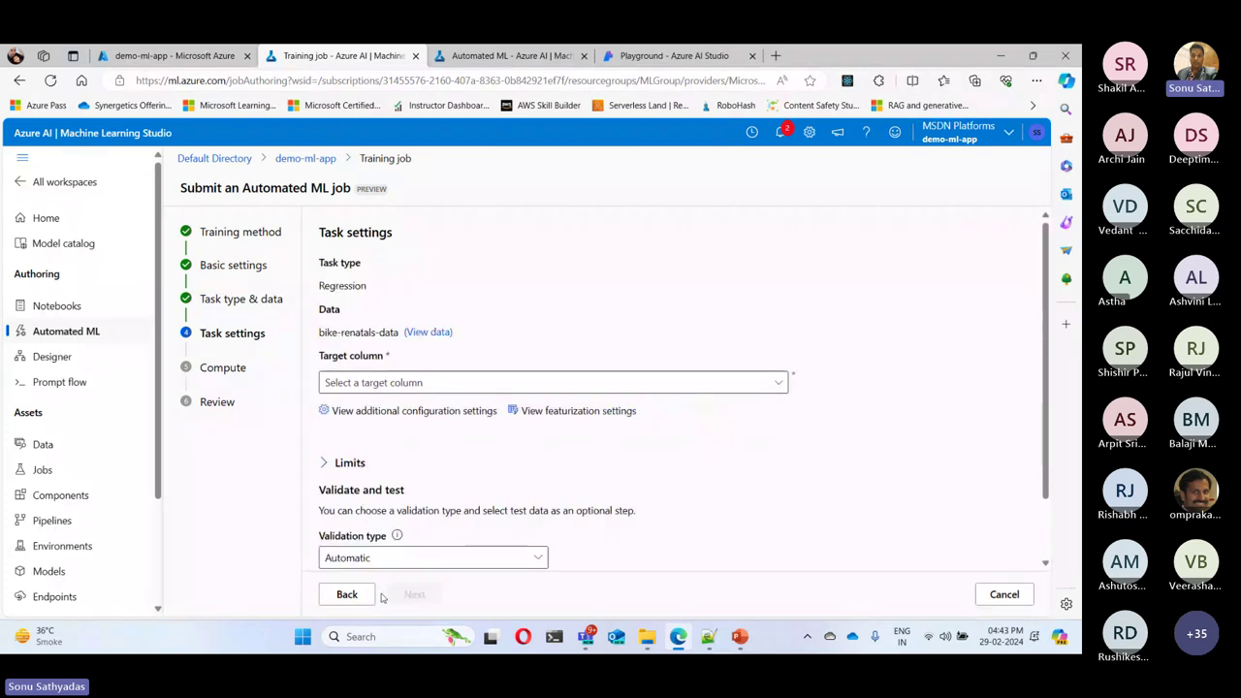
Set the regression job's target column to rentals (Integer)
click(379, 382)
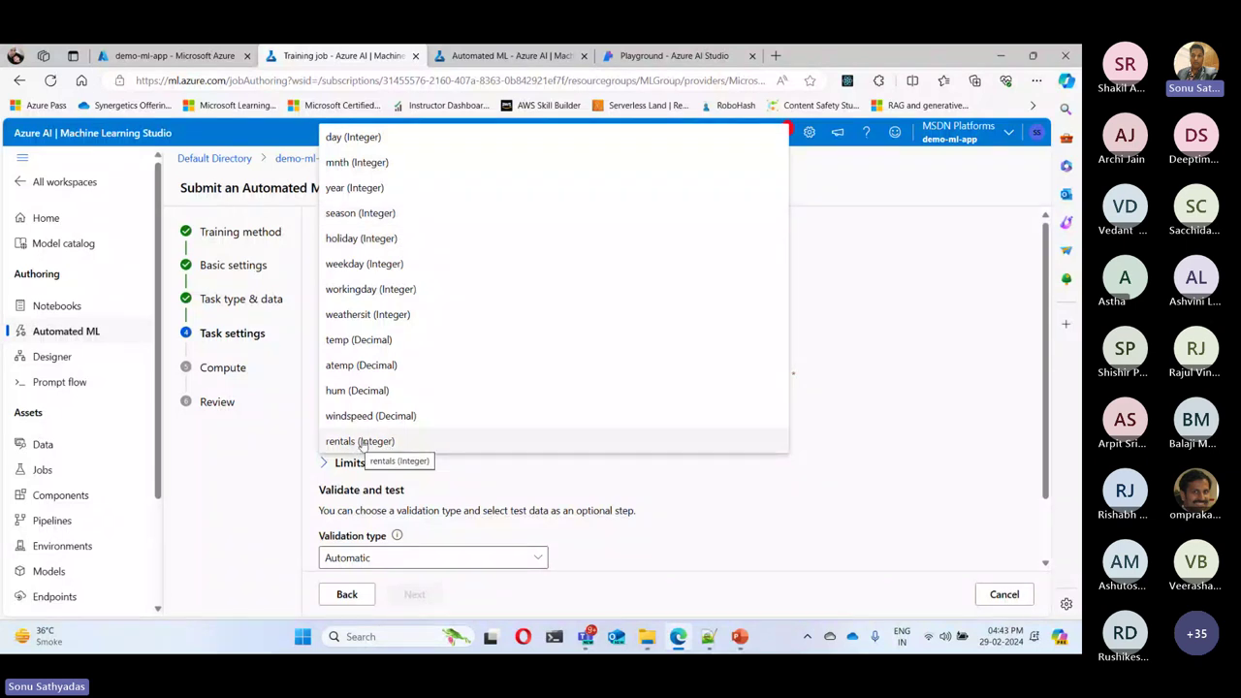
click(361, 442)
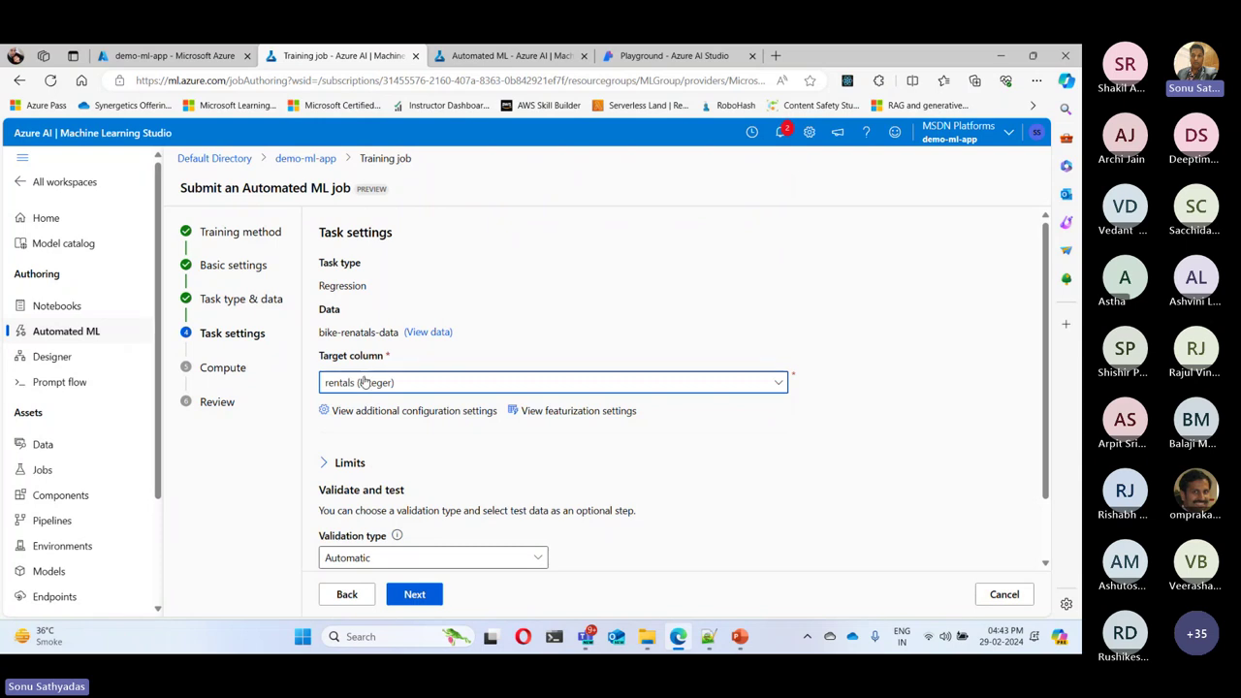
scroll(362, 383, down, 2)
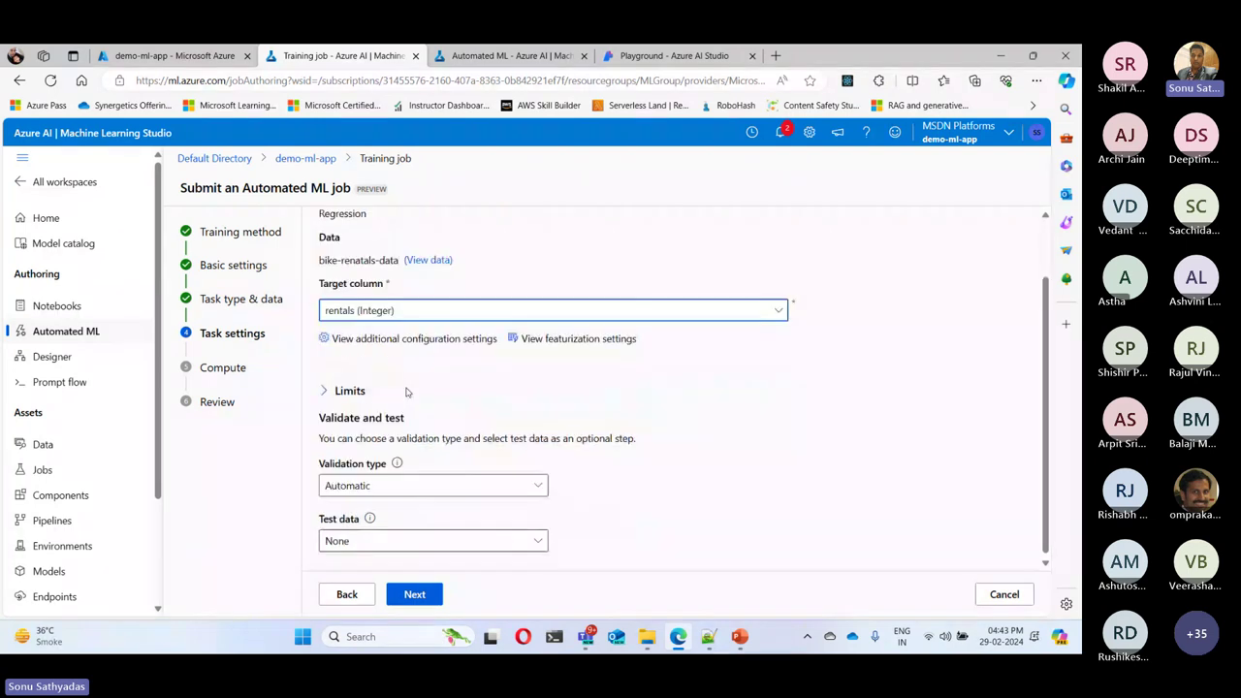
In the additional configuration, disable explaining the best model and using all supported models, allow only RandomForest and LightGBM, and save
click(358, 338)
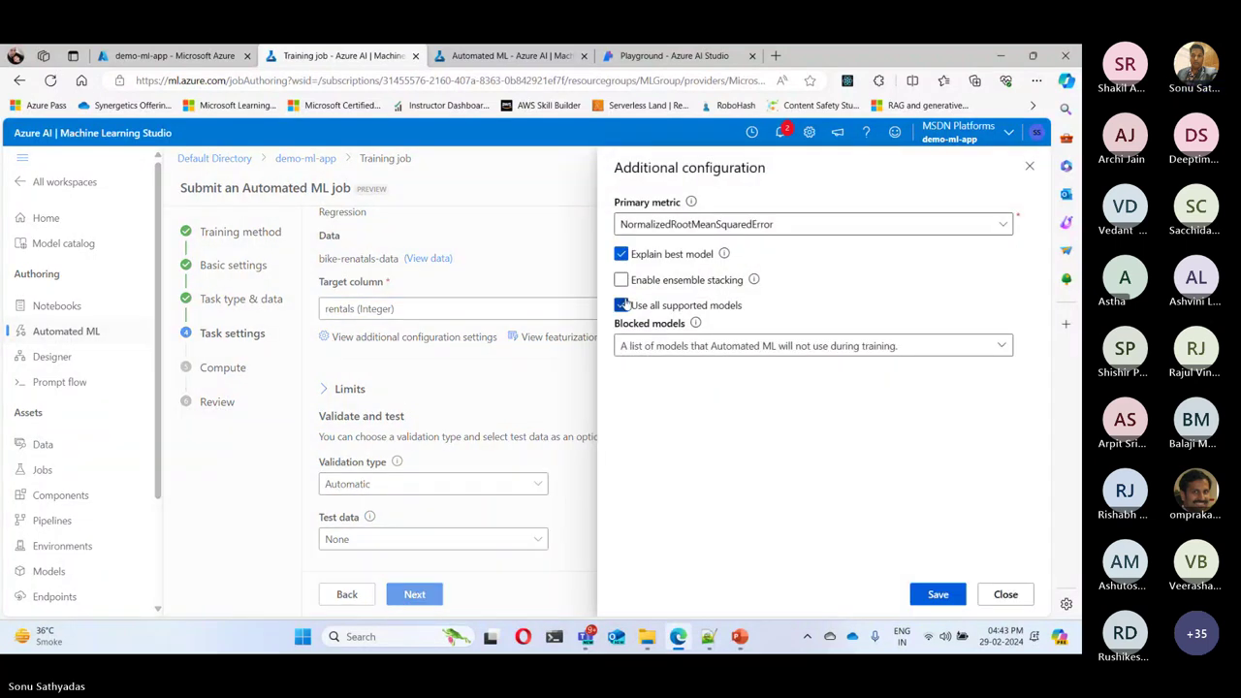
click(621, 305)
click(621, 254)
click(697, 346)
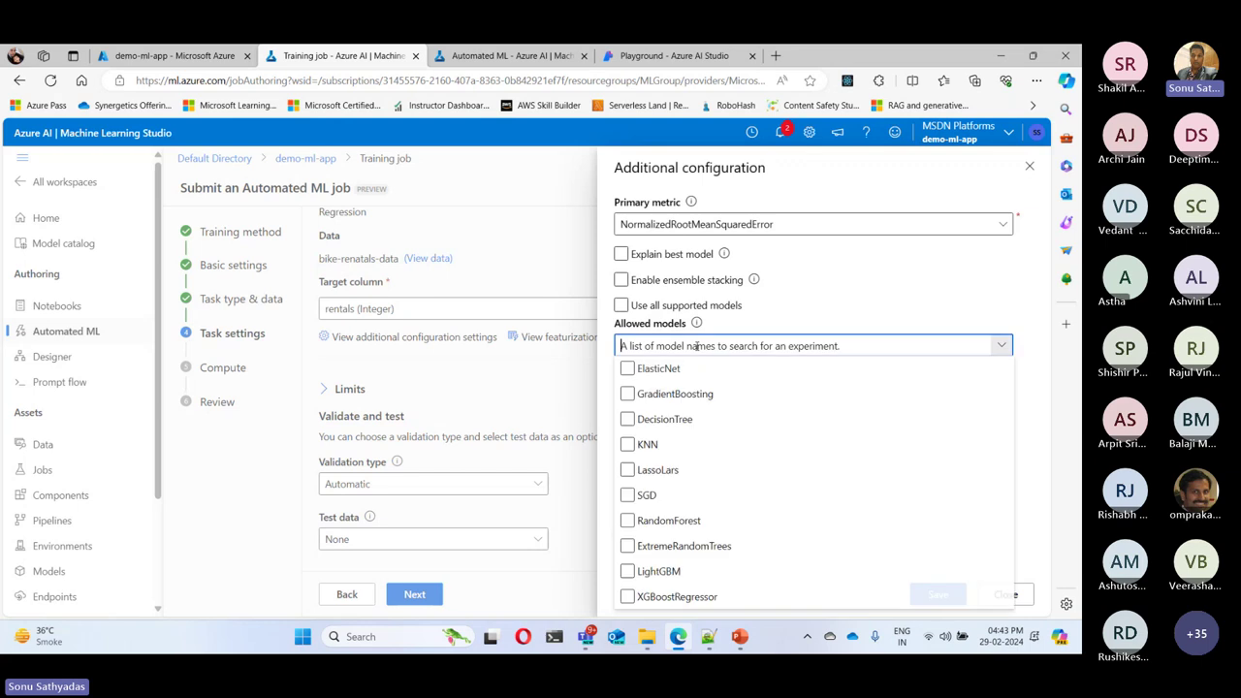
click(643, 598)
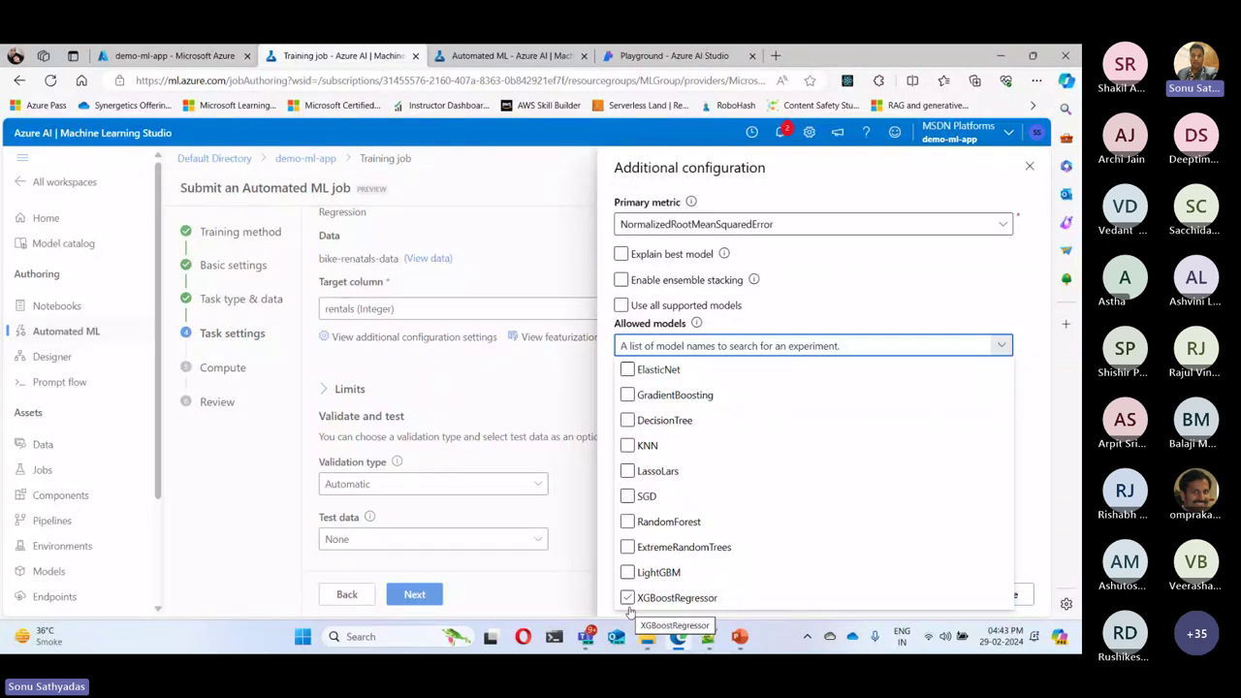
click(628, 522)
click(628, 572)
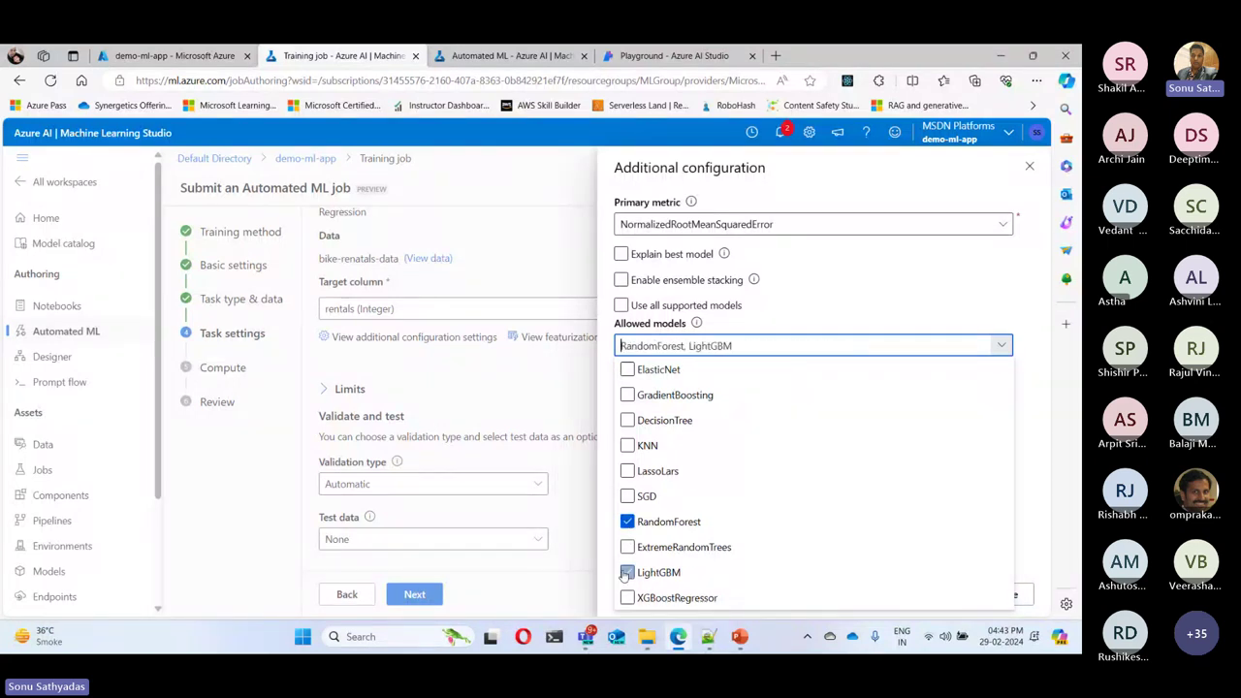
click(974, 580)
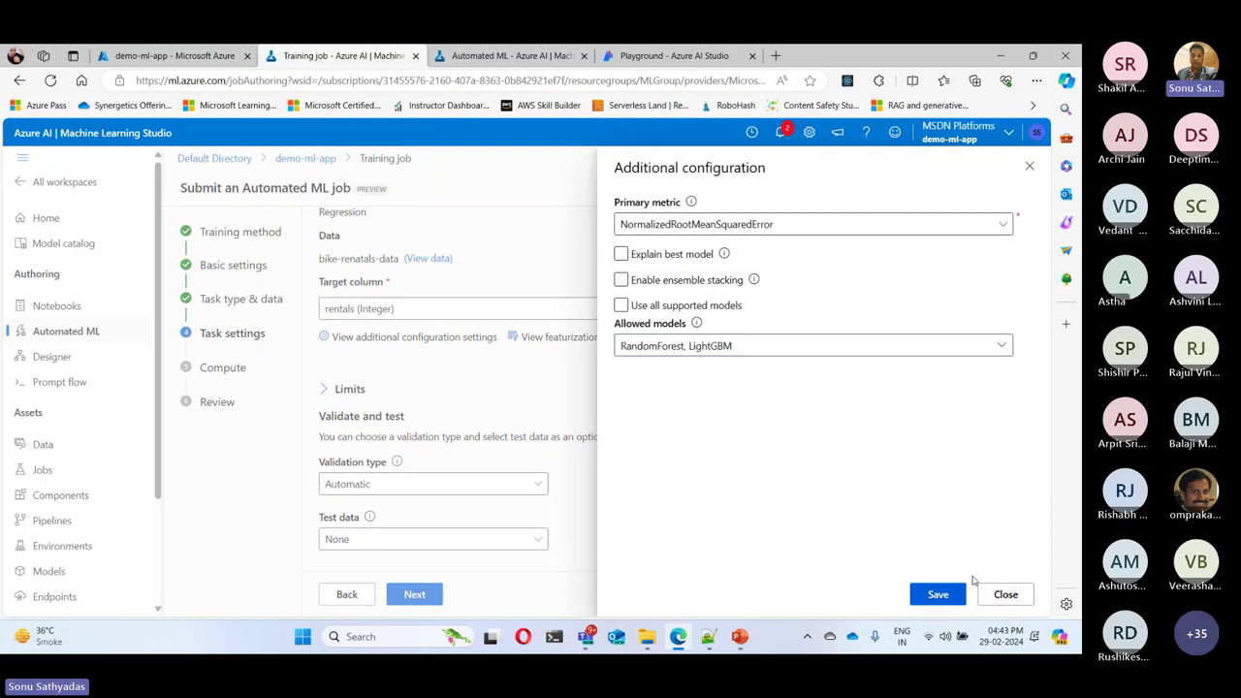
click(937, 593)
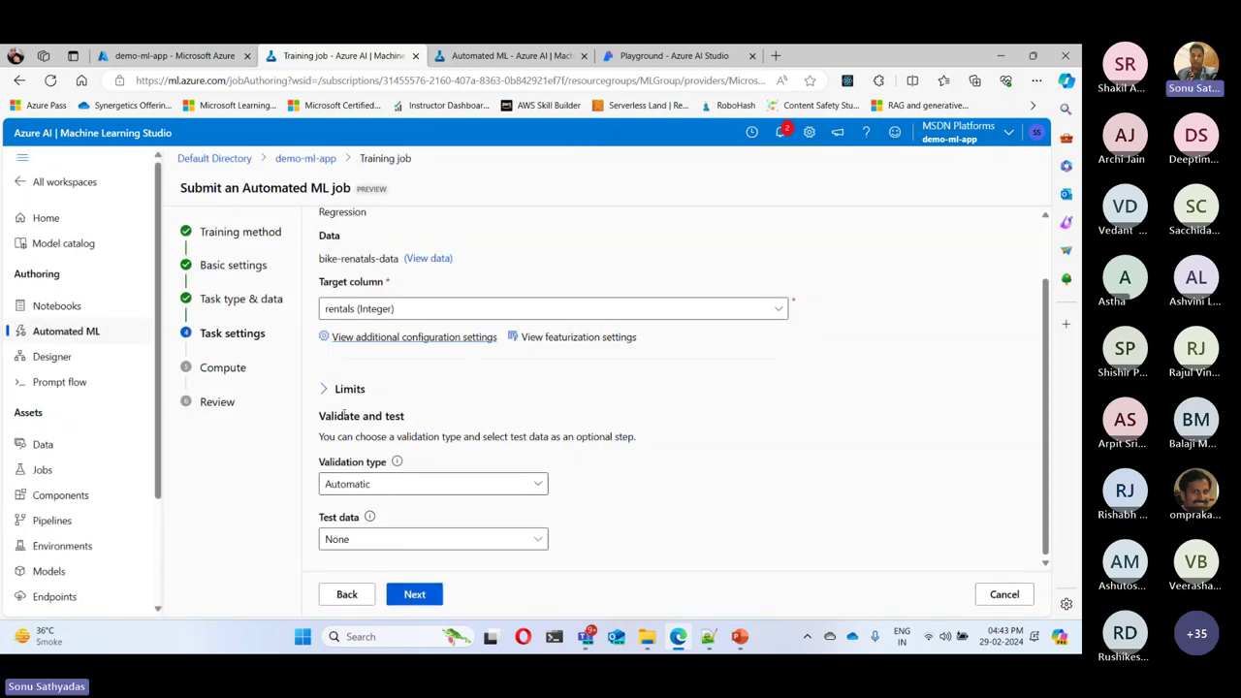
Set the validation type to Train-validation split with 10 percent validation data and continue to the compute settings
click(354, 488)
click(380, 433)
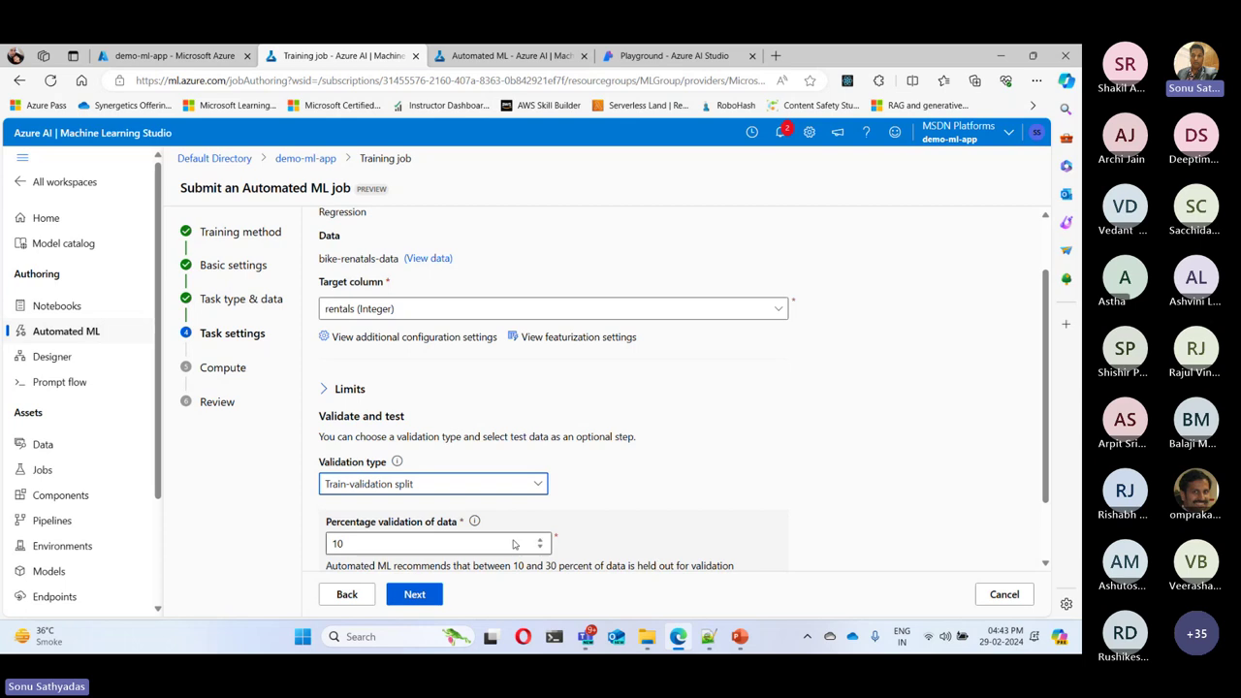
scroll(656, 566, down, 1)
double_click(348, 462)
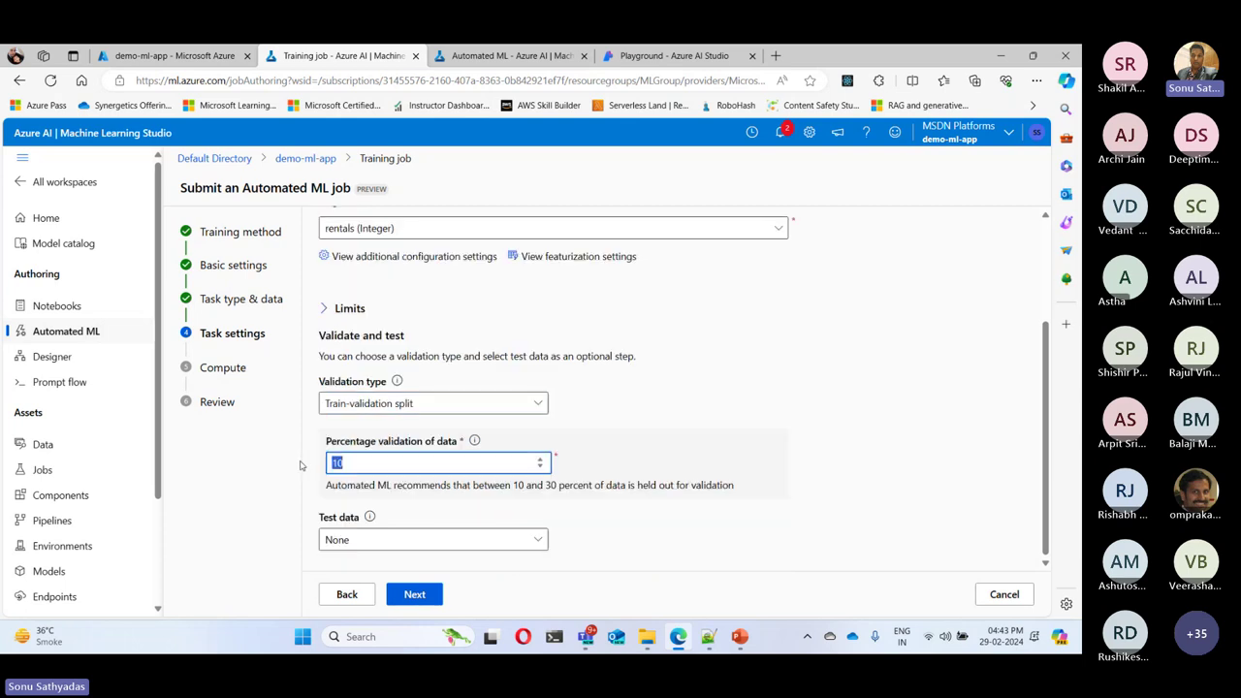
click(355, 451)
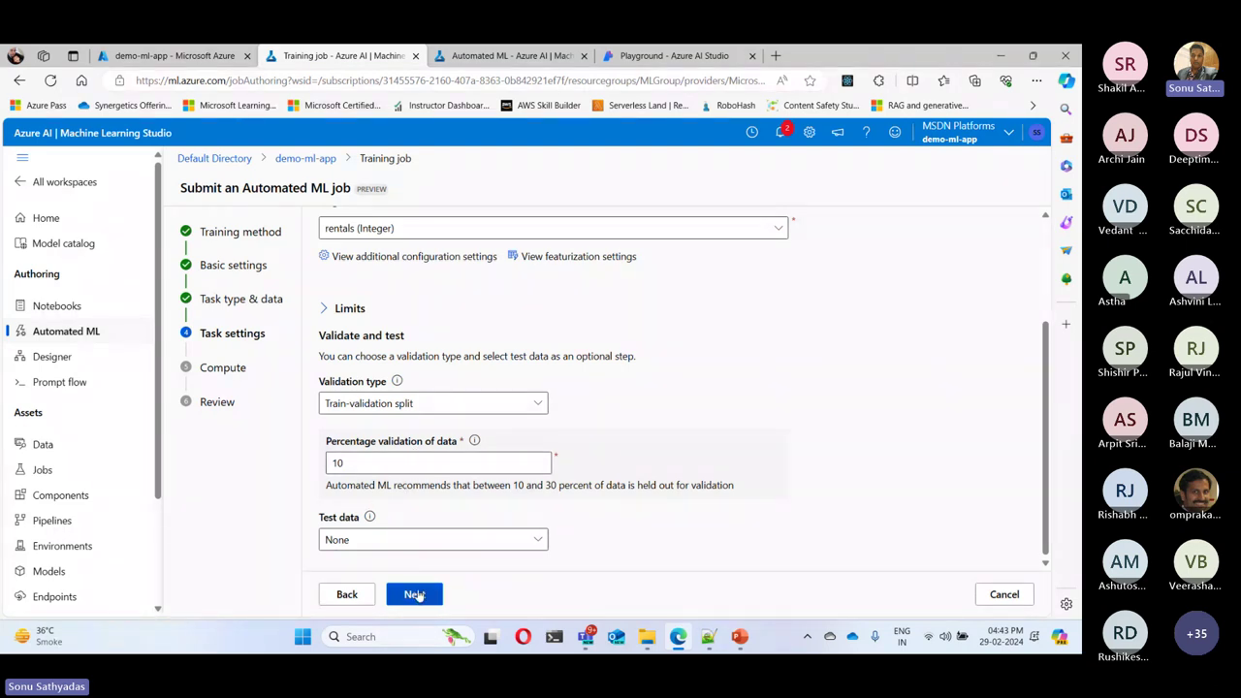
click(415, 595)
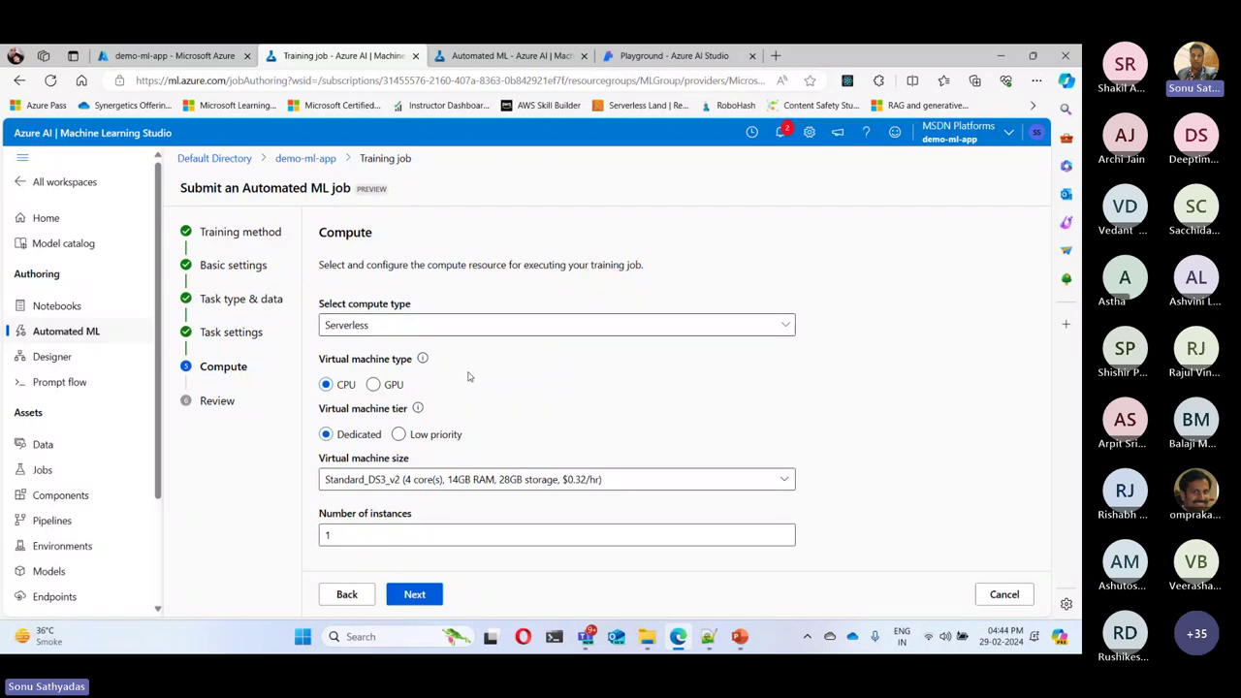
Keep Serverless compute with the Standard_DS3_v2 size, continue to the review, and cancel creating the new job without submitting it
click(412, 325)
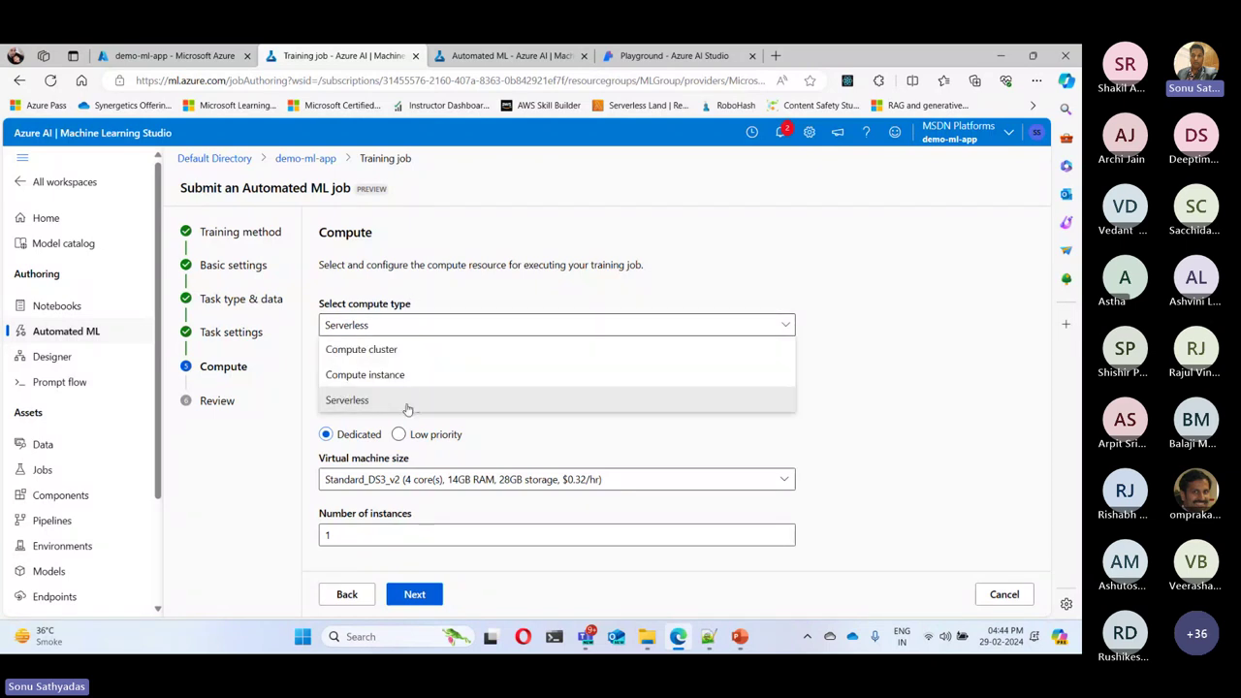
click(367, 400)
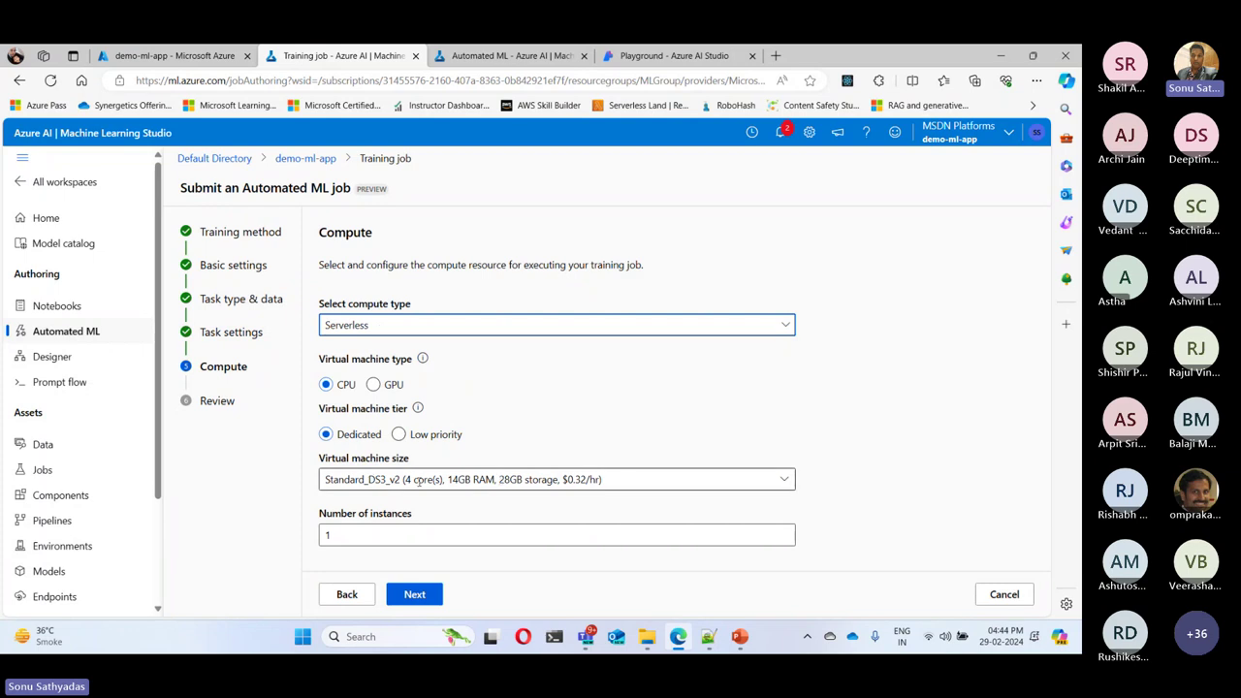
click(783, 479)
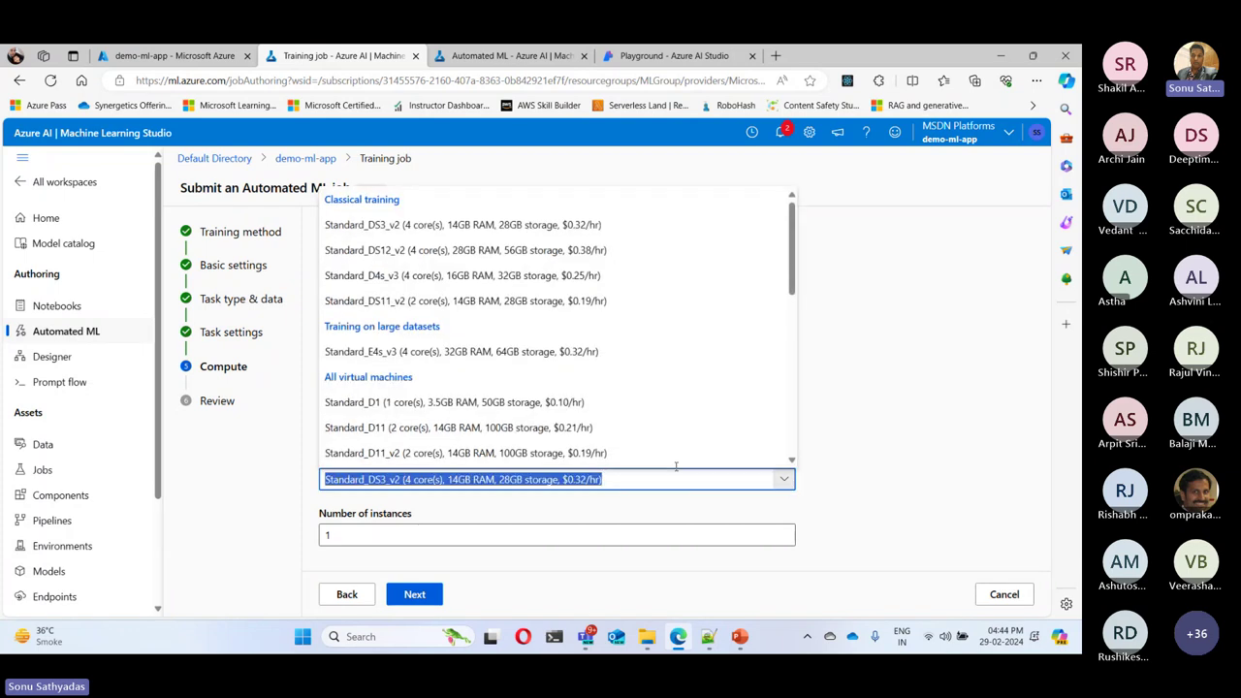
click(410, 591)
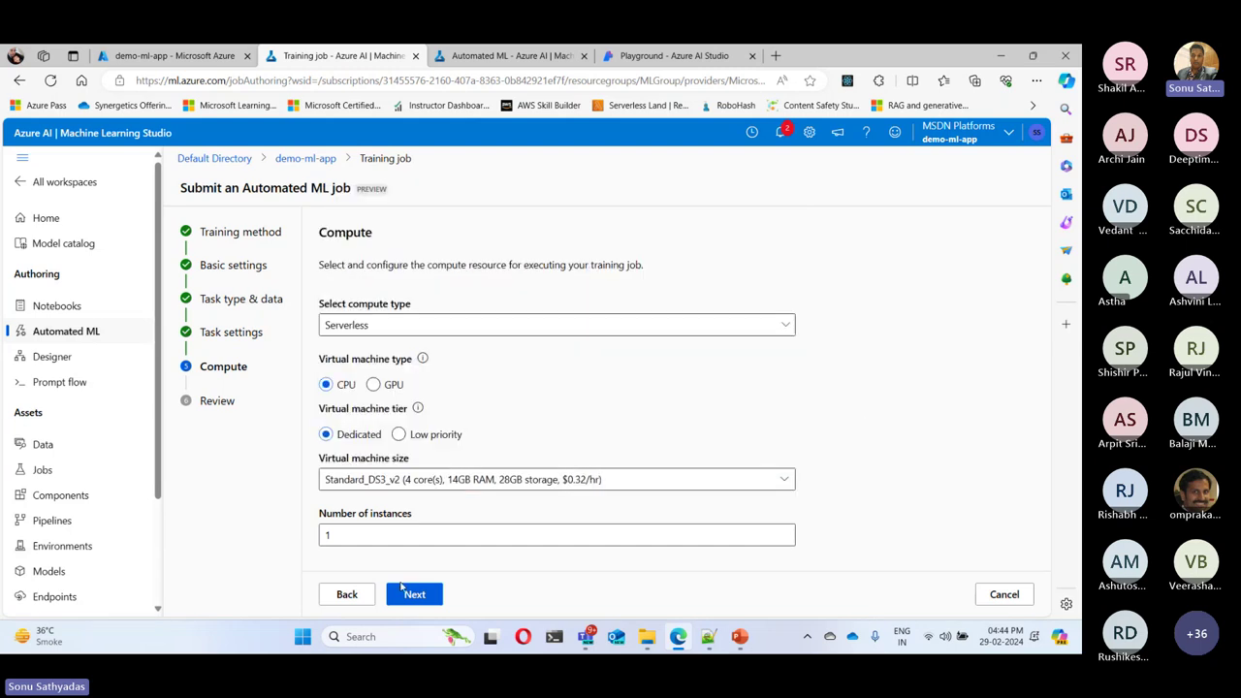
click(414, 594)
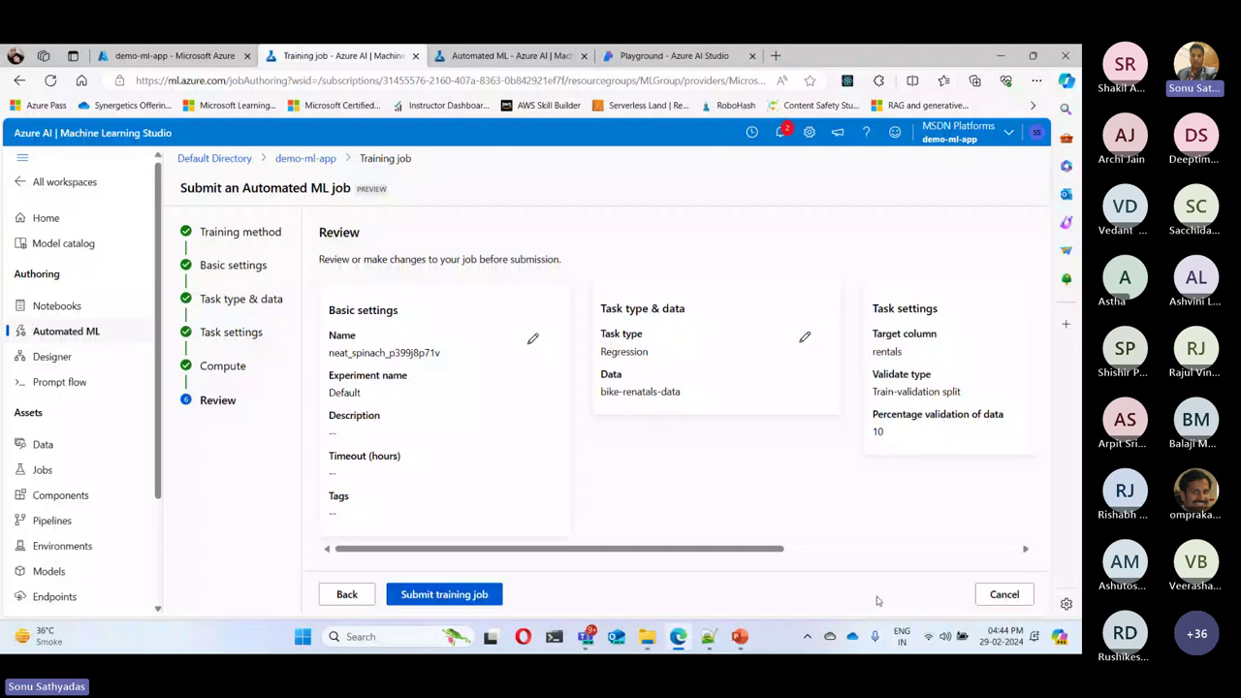
click(1003, 595)
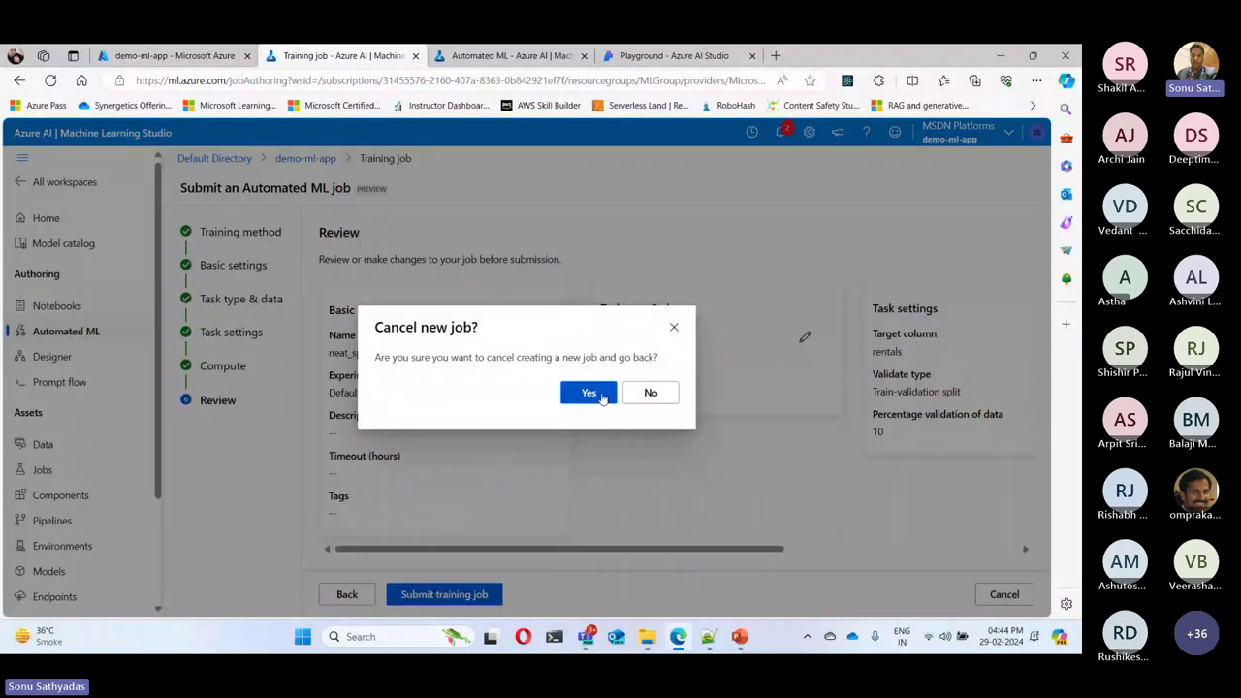
click(589, 392)
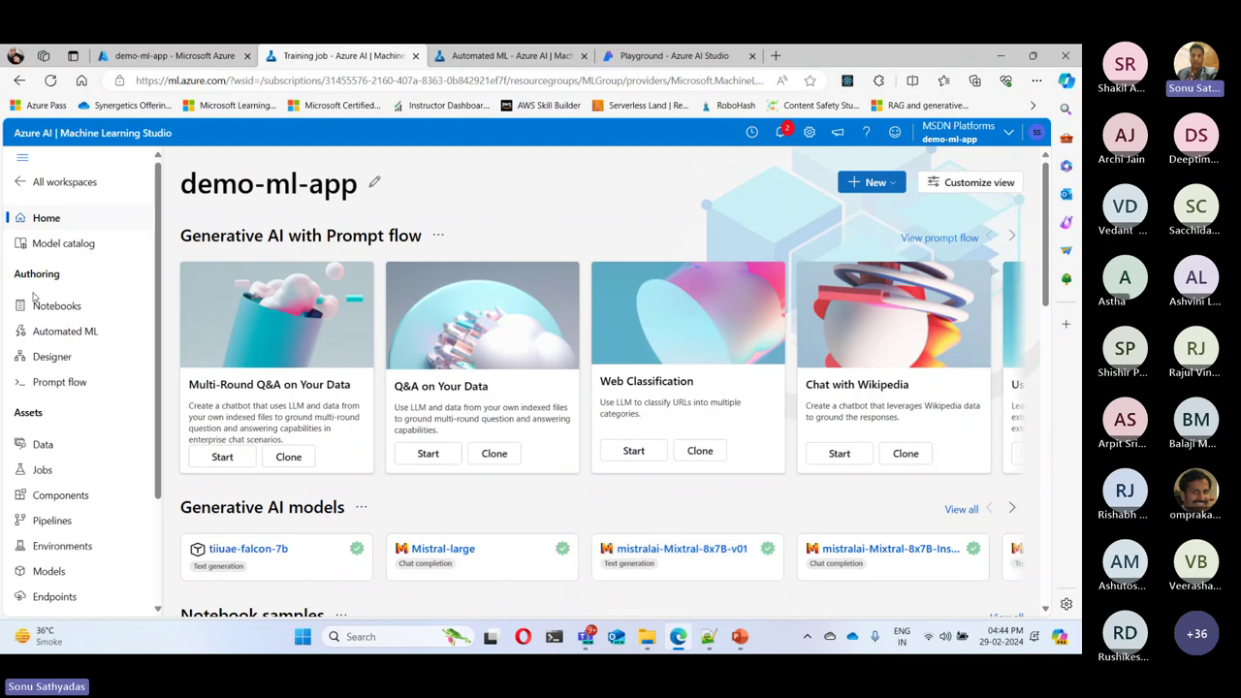
Open the existing bike-rental-job under Automated ML, look through its overview, and open its best model, VotingEnsemble
click(60, 331)
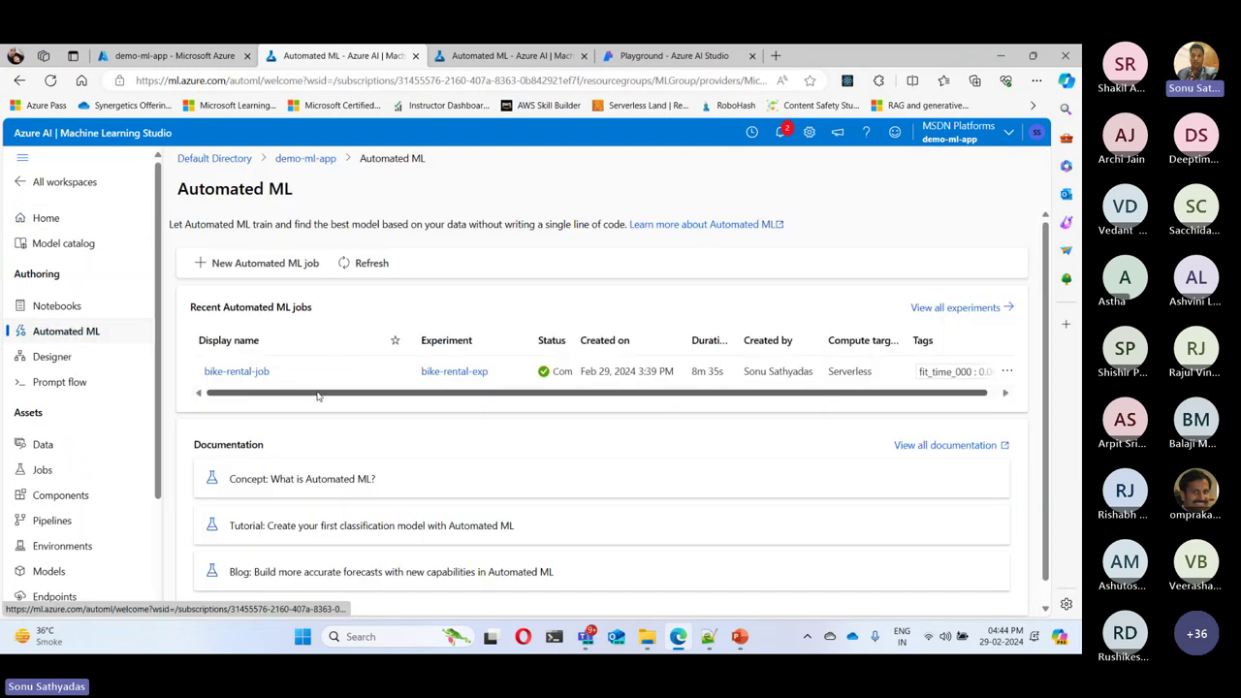
click(235, 371)
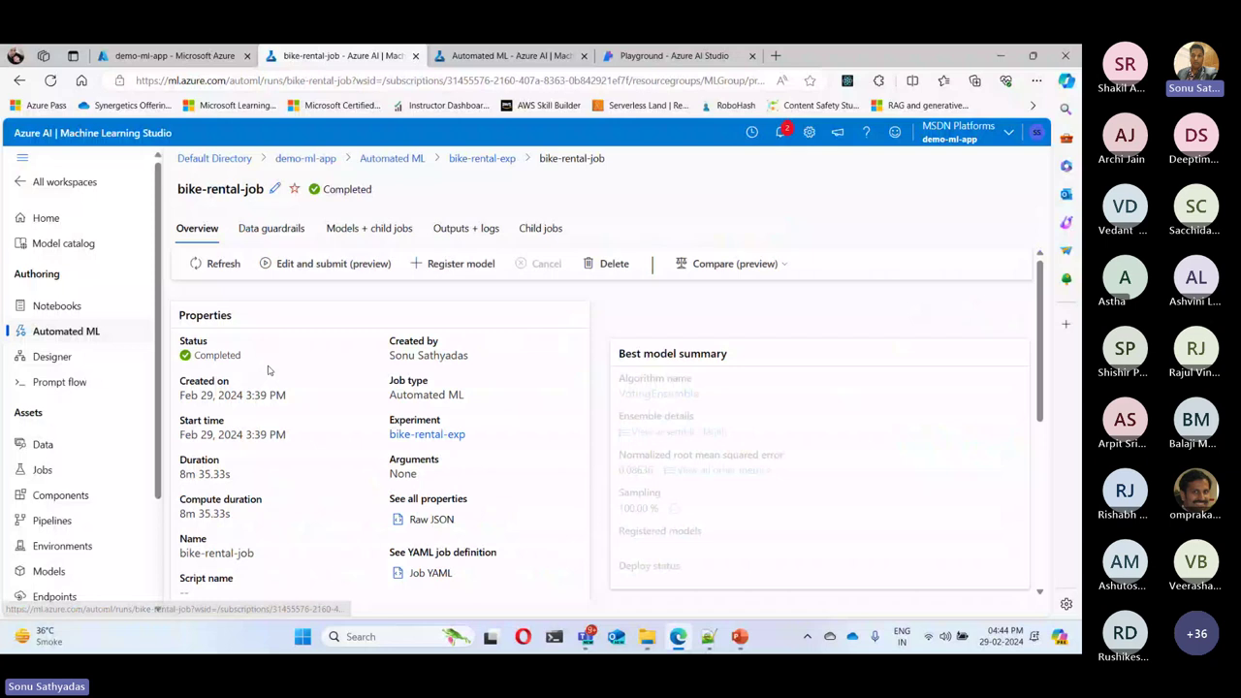
scroll(525, 345, down, 3)
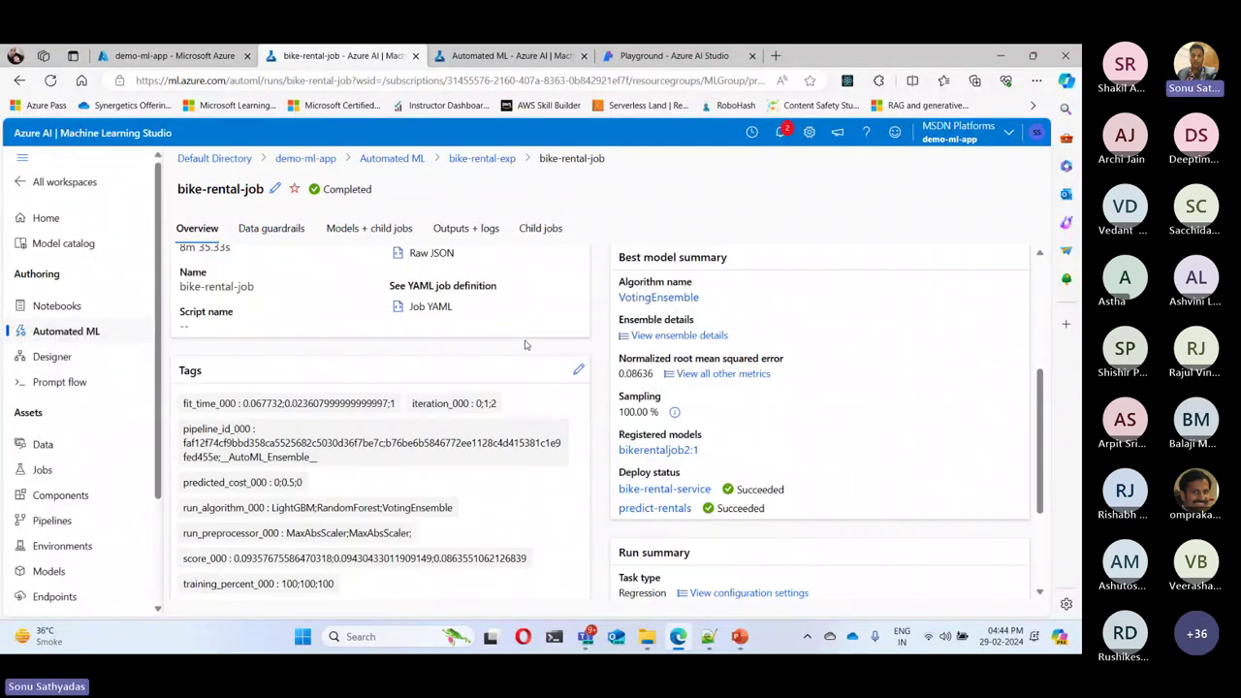
scroll(525, 344, down, 2)
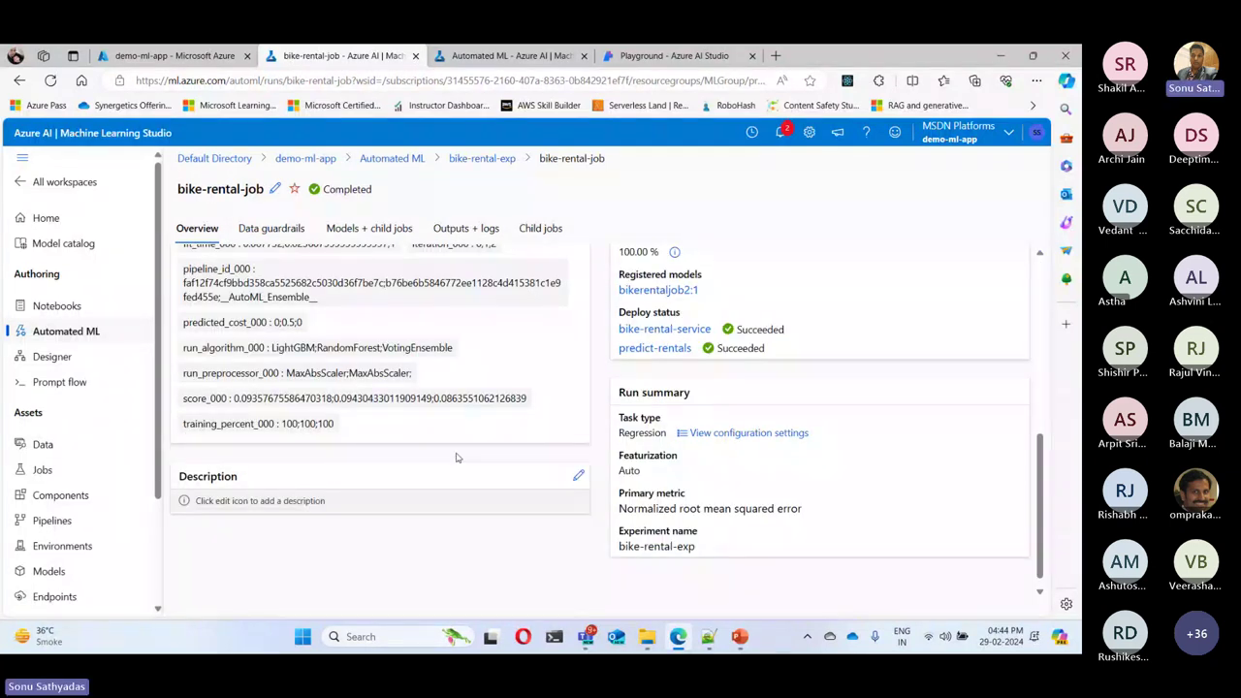
scroll(458, 458, up, 3)
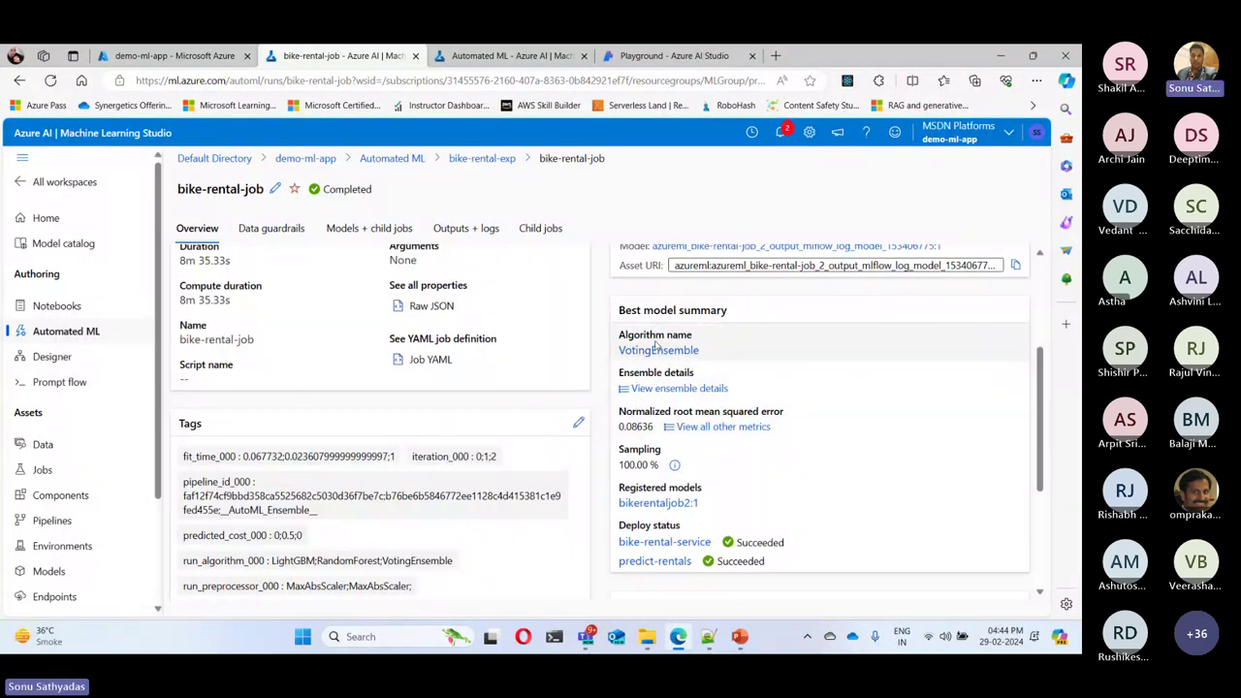
click(654, 352)
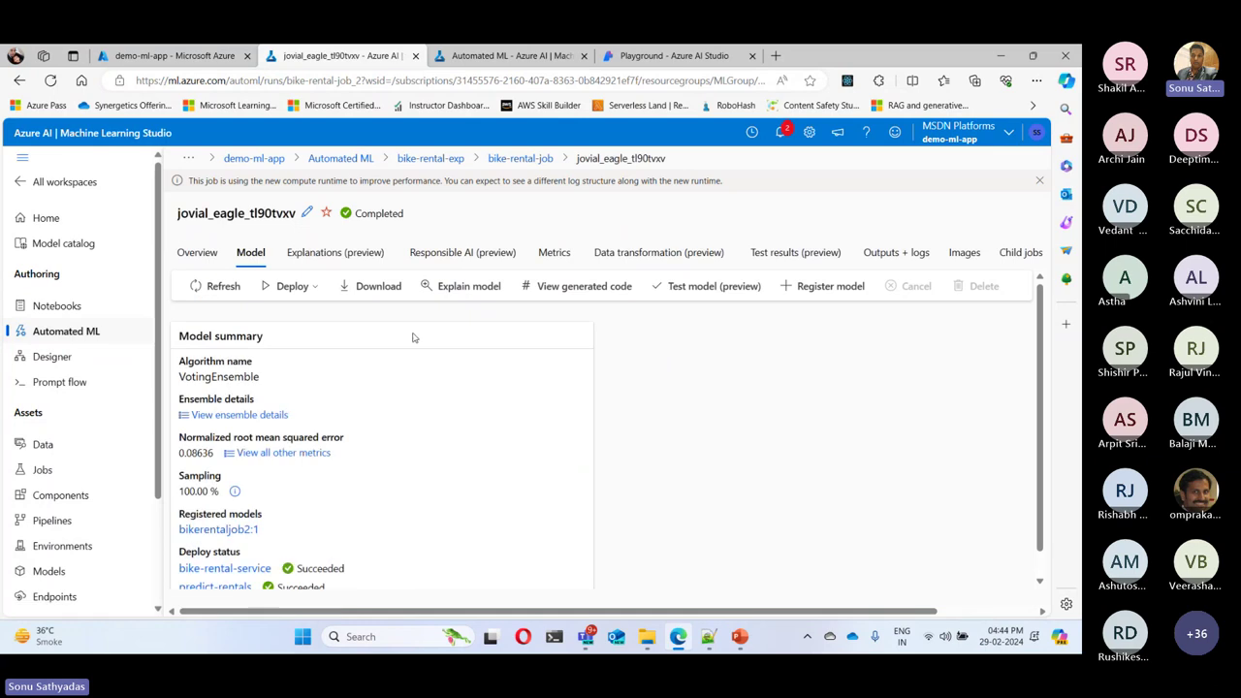
Examine the web service deployment form for the model, including its compute types and authentication settings, and close it without deploying
click(310, 286)
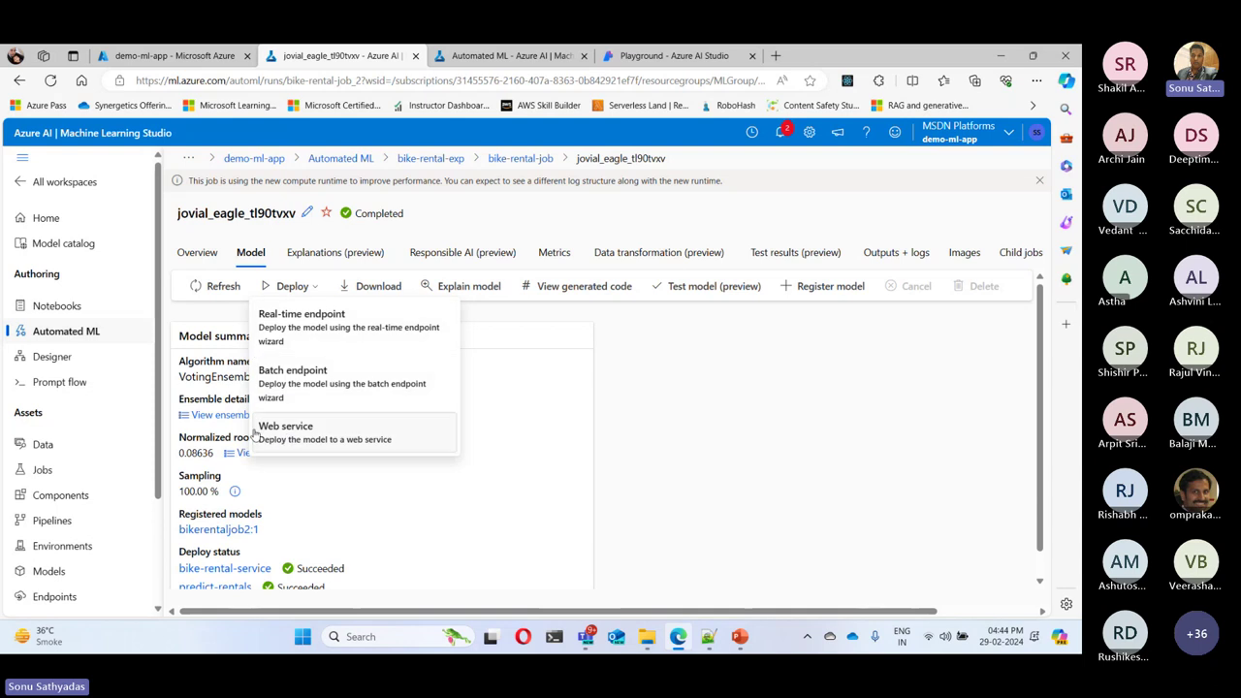
click(316, 439)
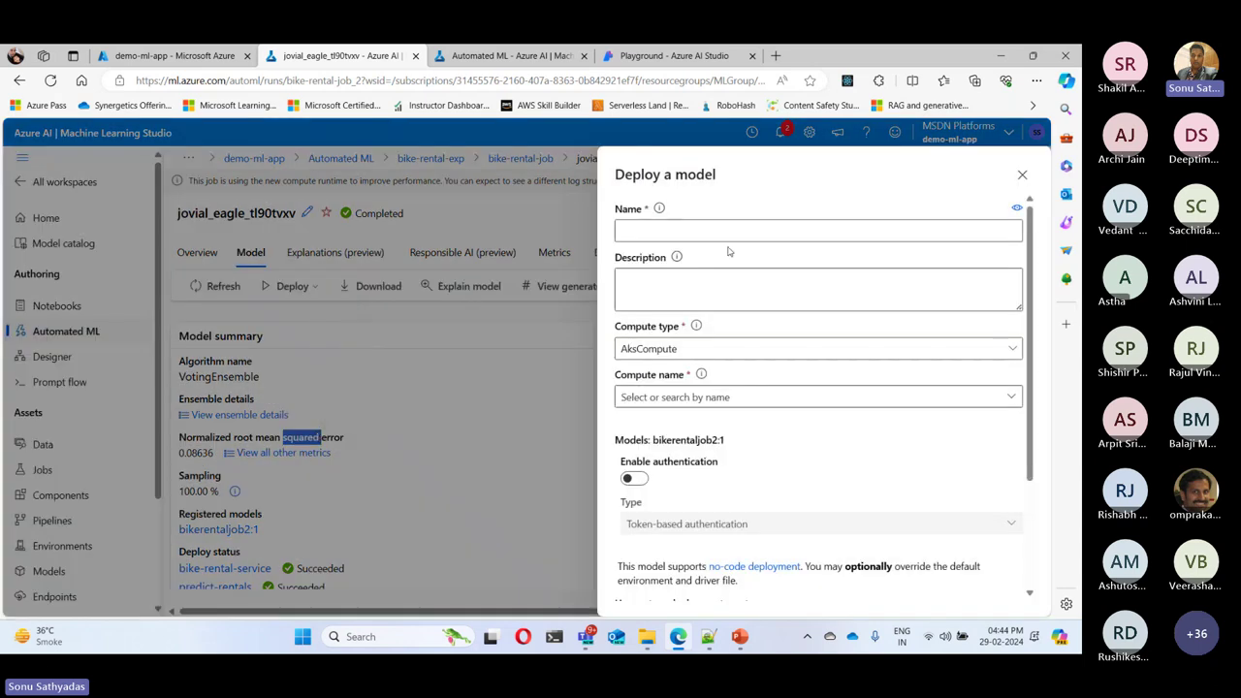
click(708, 226)
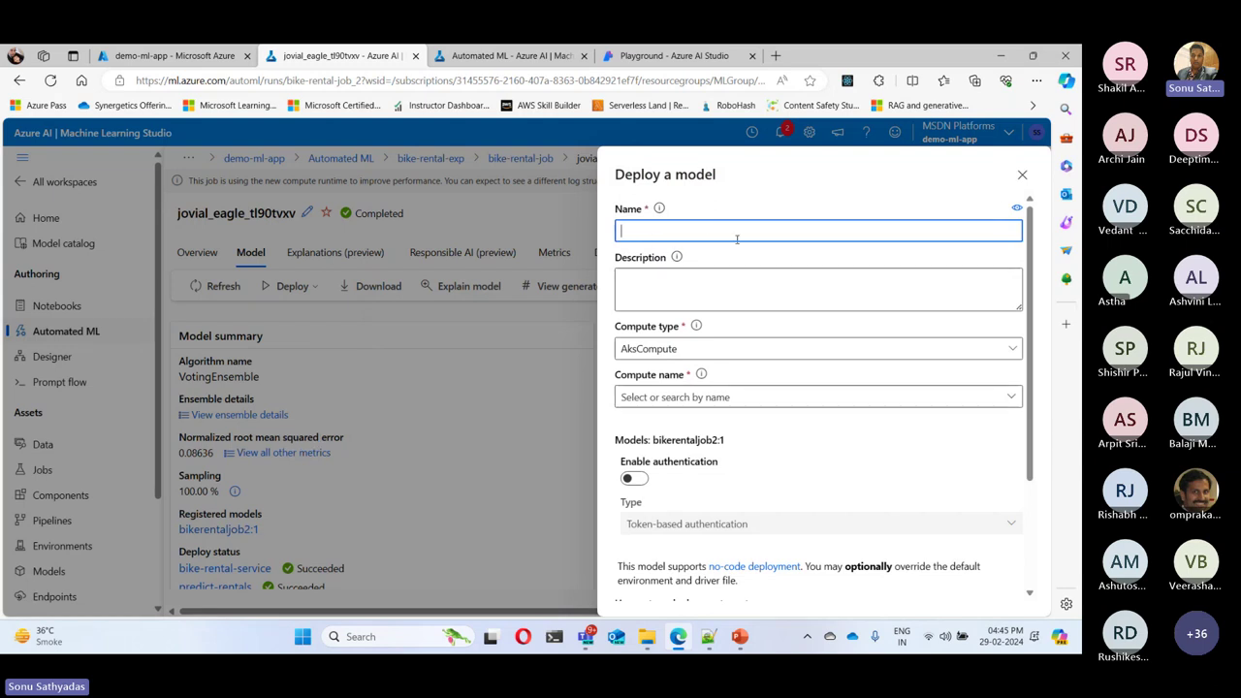
click(679, 348)
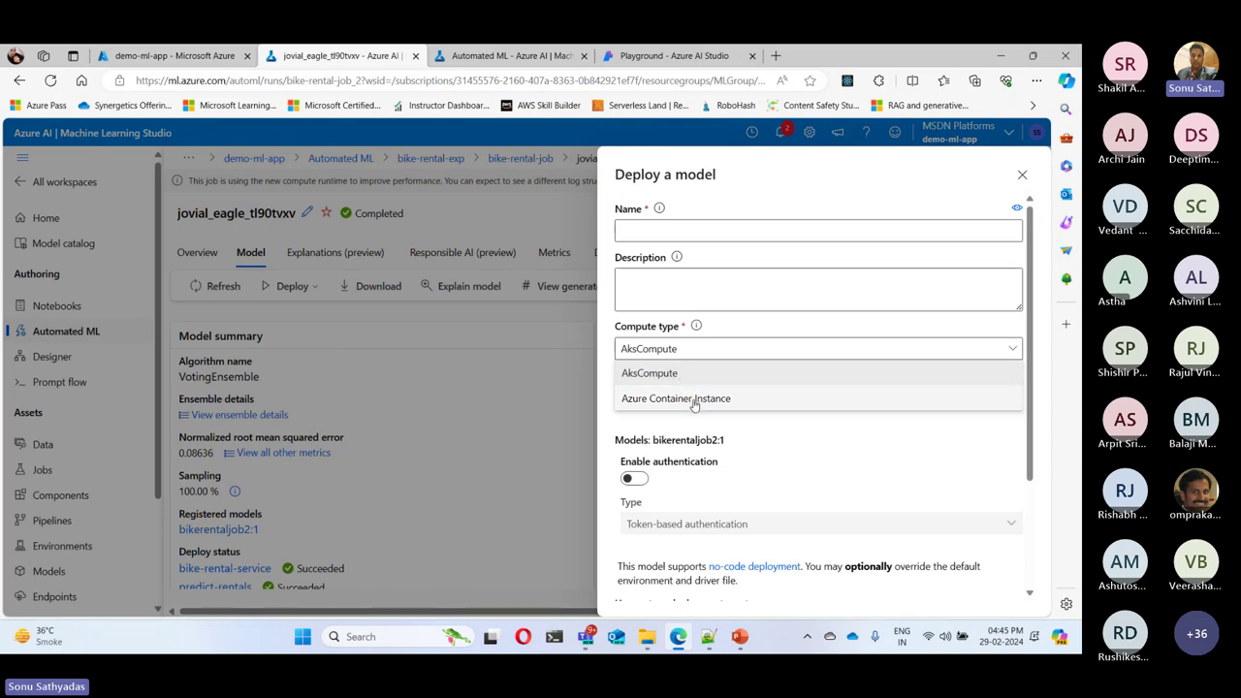
click(920, 481)
scroll(984, 520, down, 3)
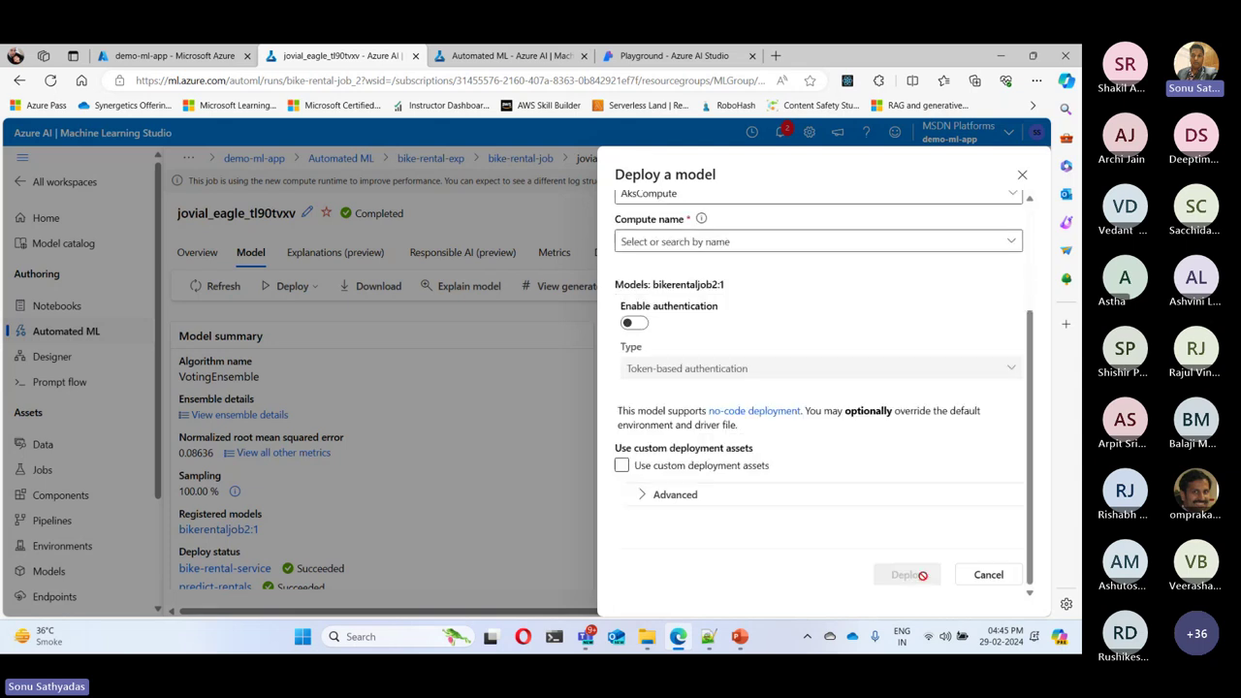
click(989, 575)
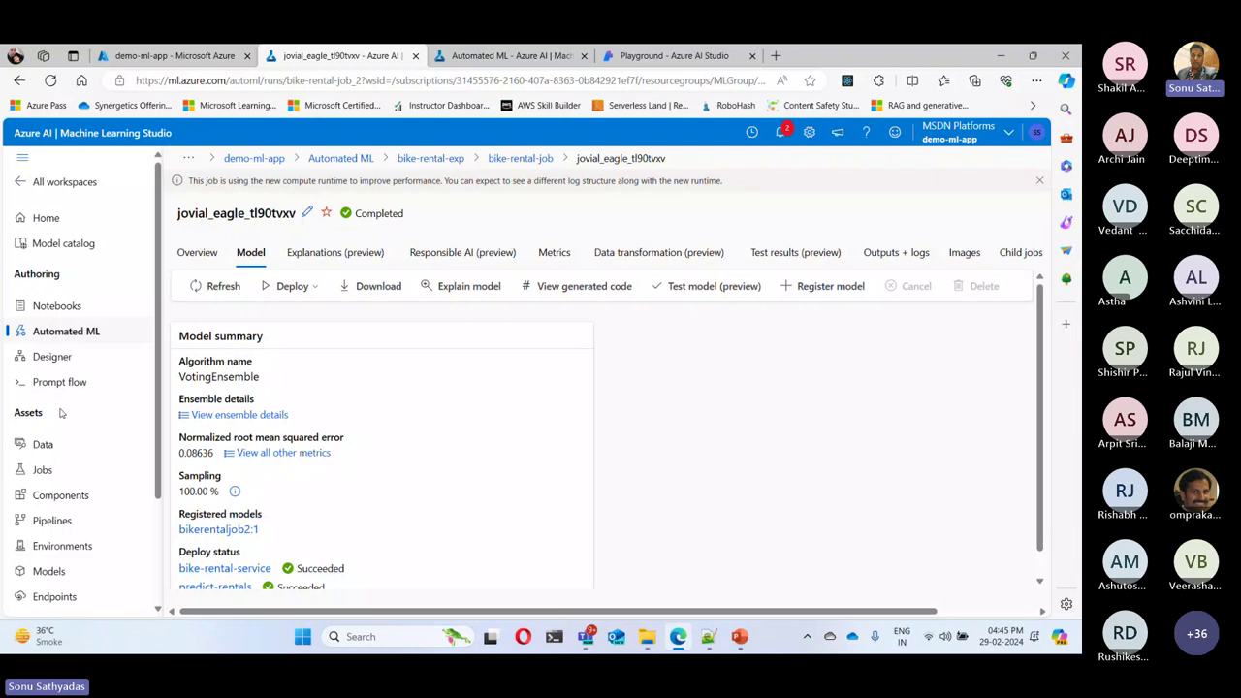
Open the details of the bike-rental-service real-time endpoint from the workspace's endpoints
scroll(61, 417, down, 3)
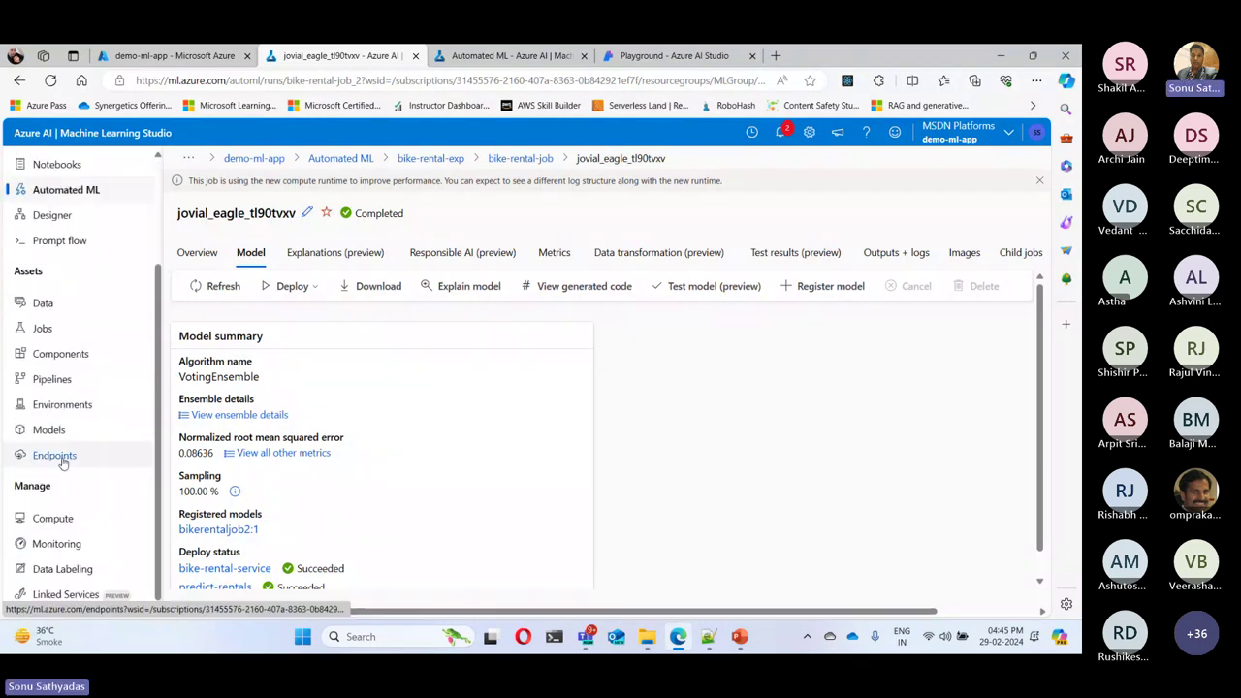
click(62, 462)
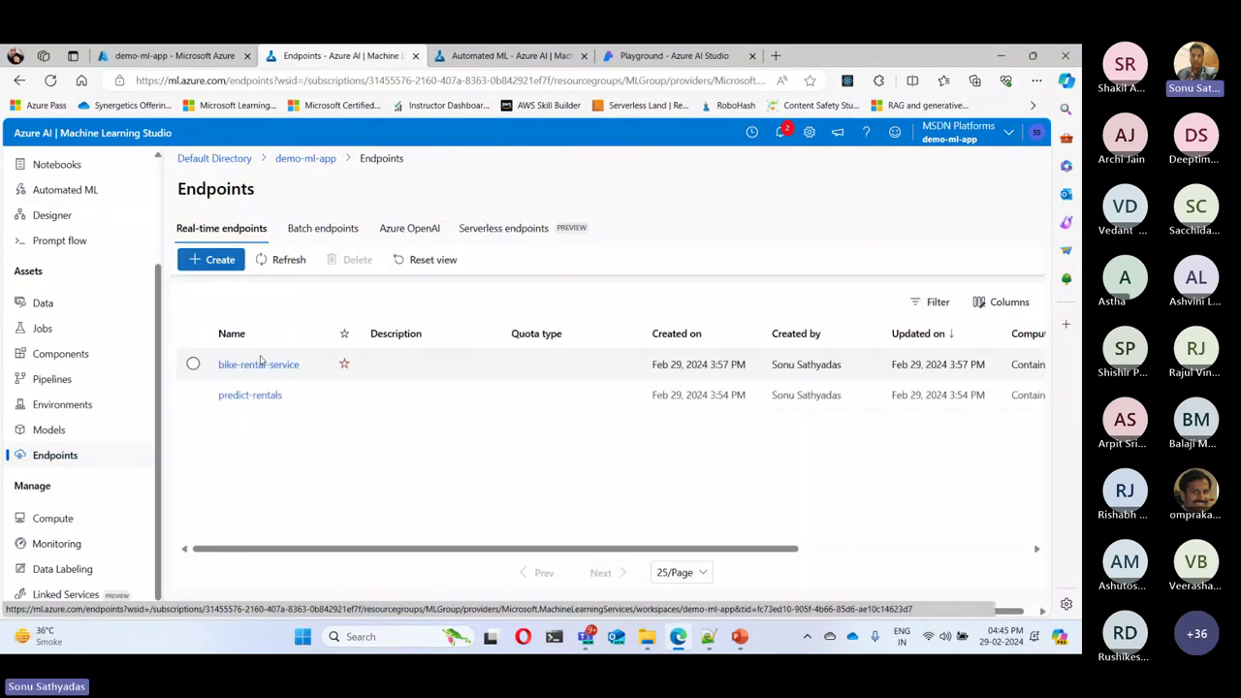
click(269, 365)
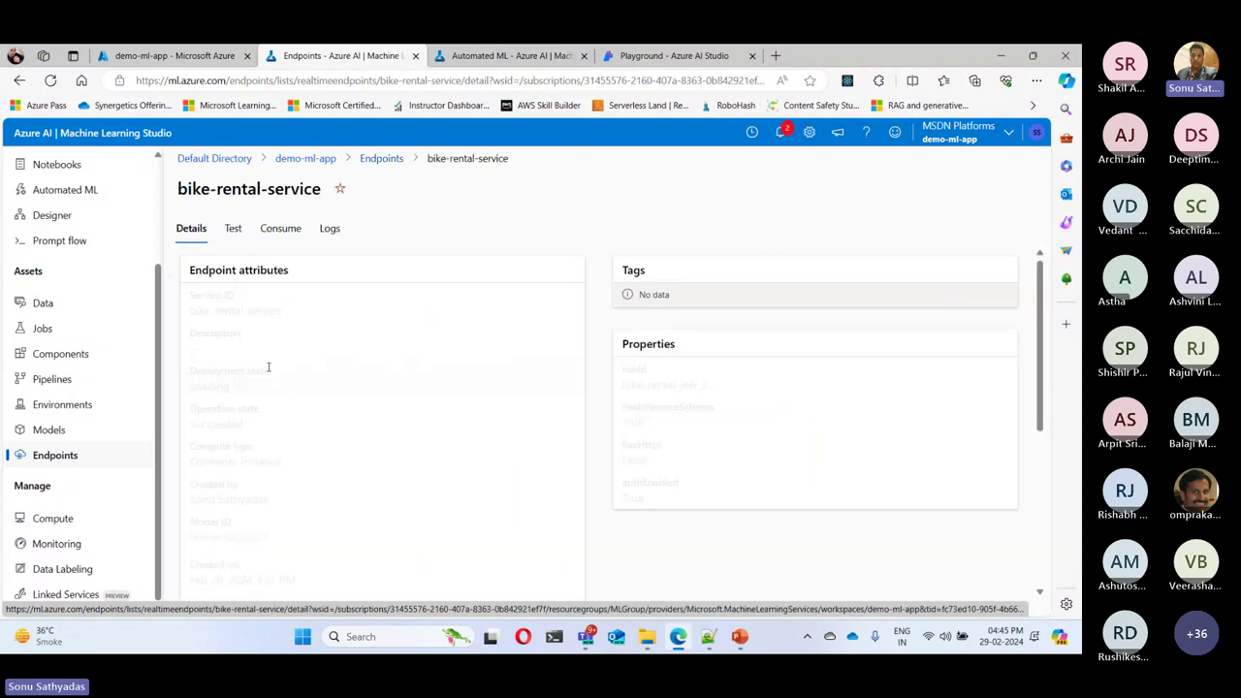
Examine the bike-rental-service endpoint's details, including its deployment state, REST endpoint address and key-based authentication
click(234, 231)
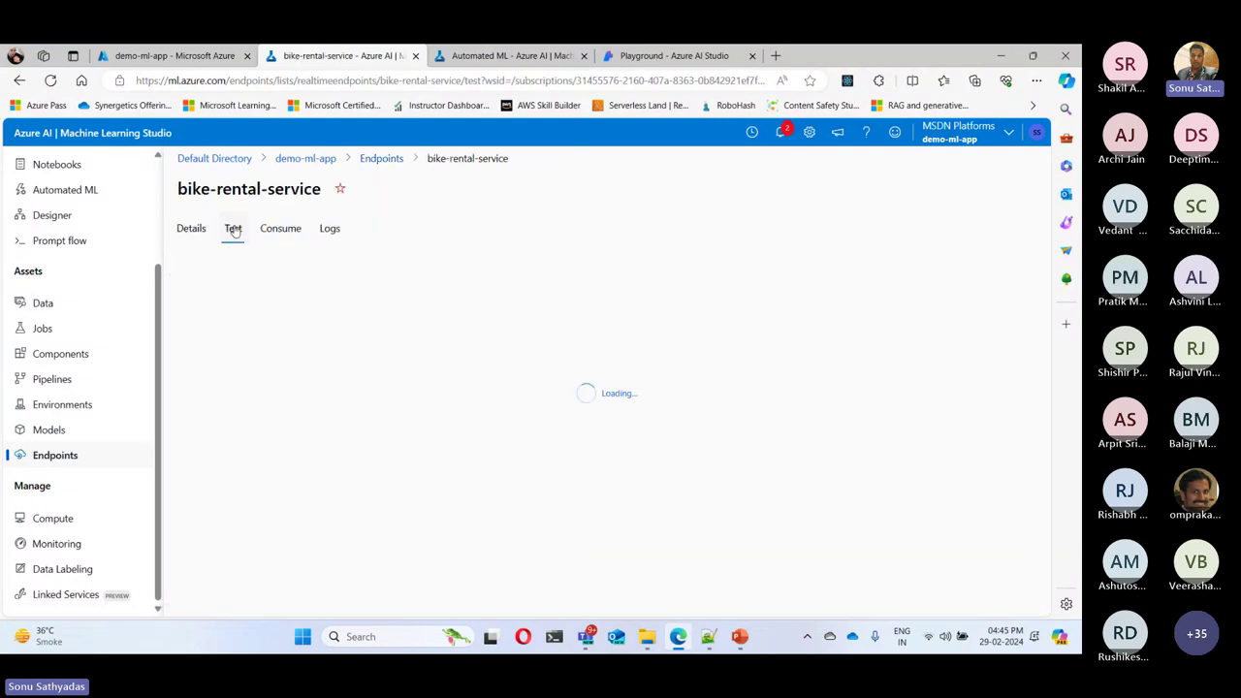
click(191, 229)
scroll(424, 430, down, 3)
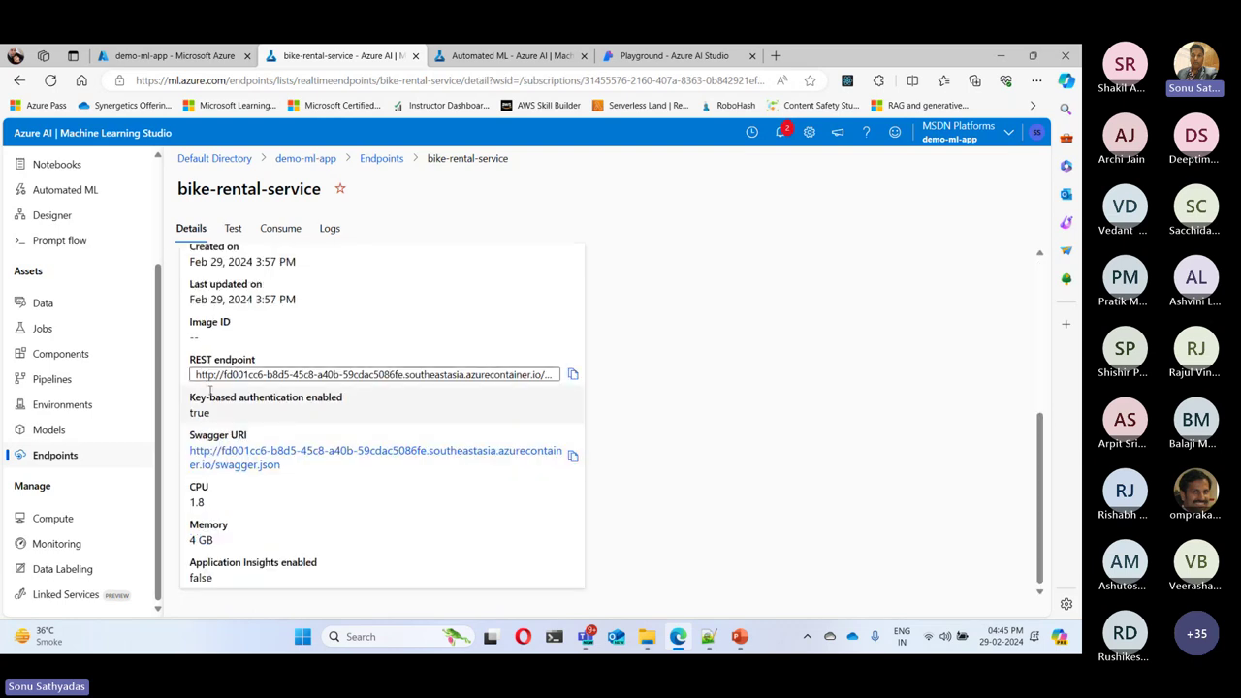
drag(194, 374, 567, 376)
scroll(485, 339, up, 3)
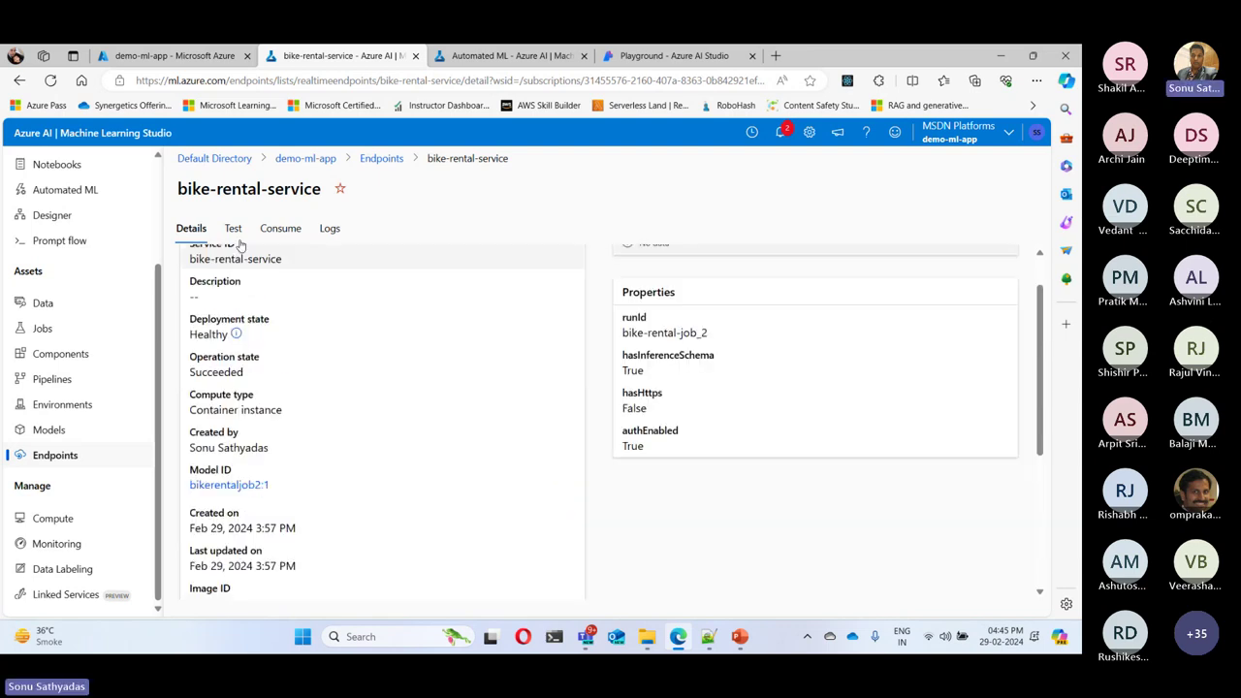
Open the endpoint's test page, then copy the sample bike rental JSON request, from Inputs through GlobalParameters, from the Notepad++ notes
click(234, 229)
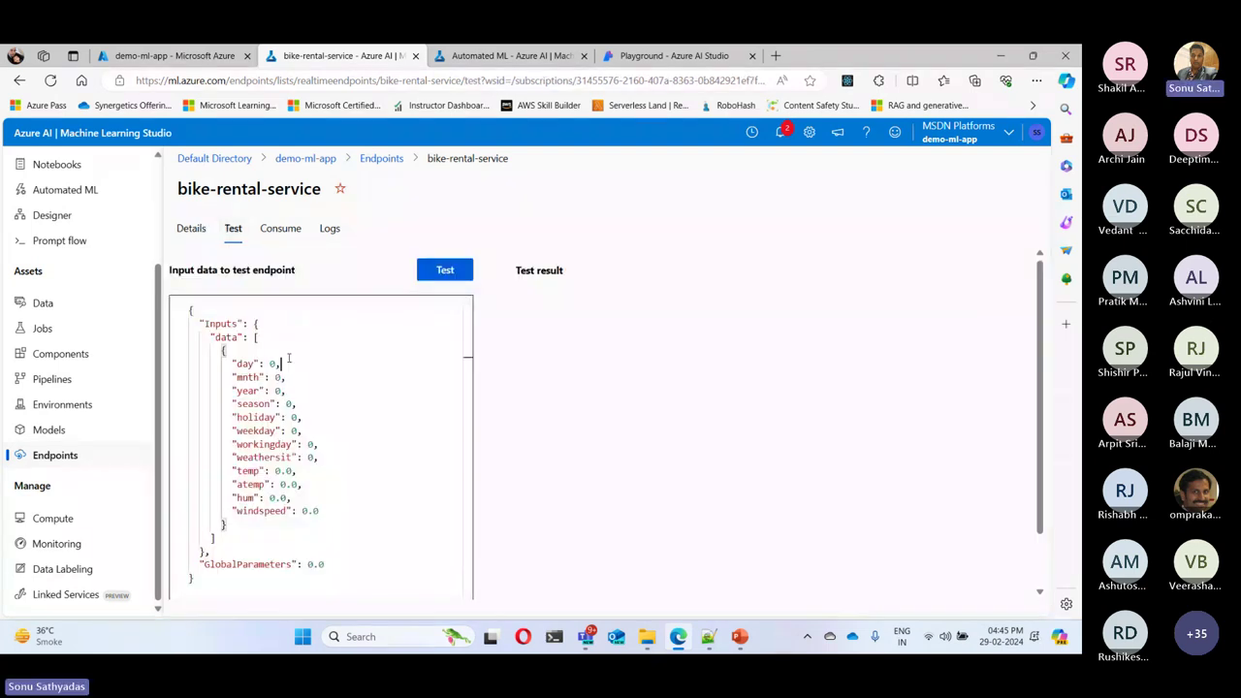
key(ctrl+a)
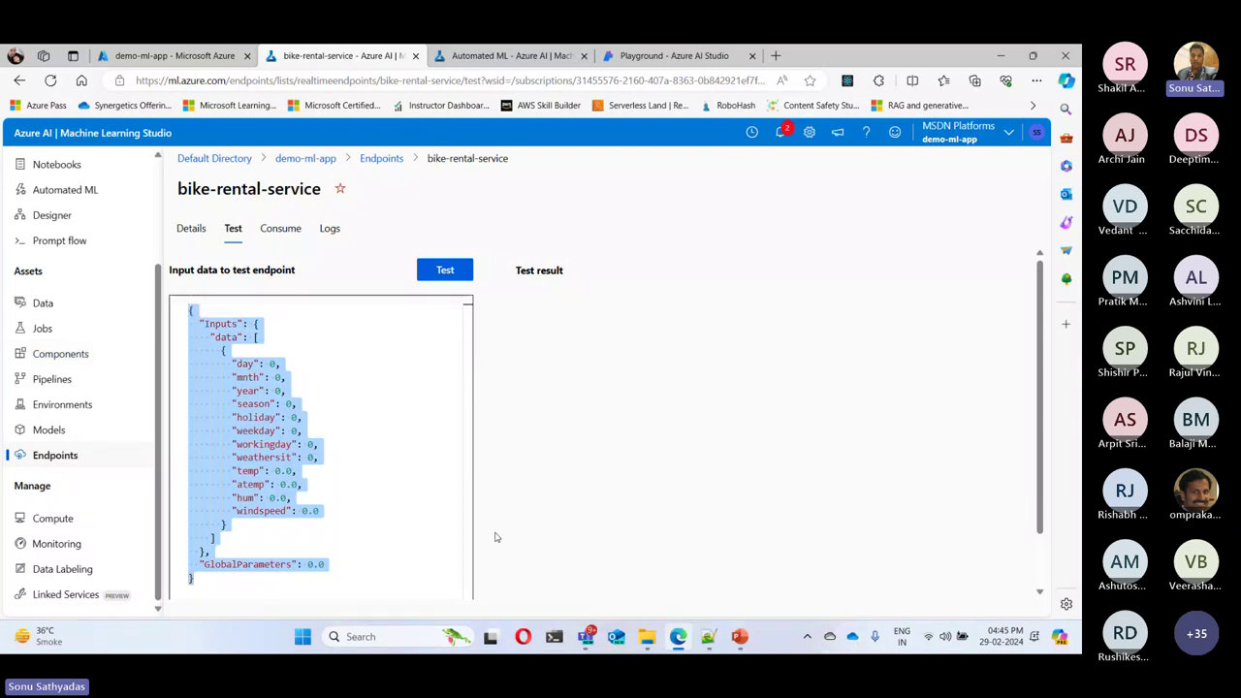
key(alt+Tab)
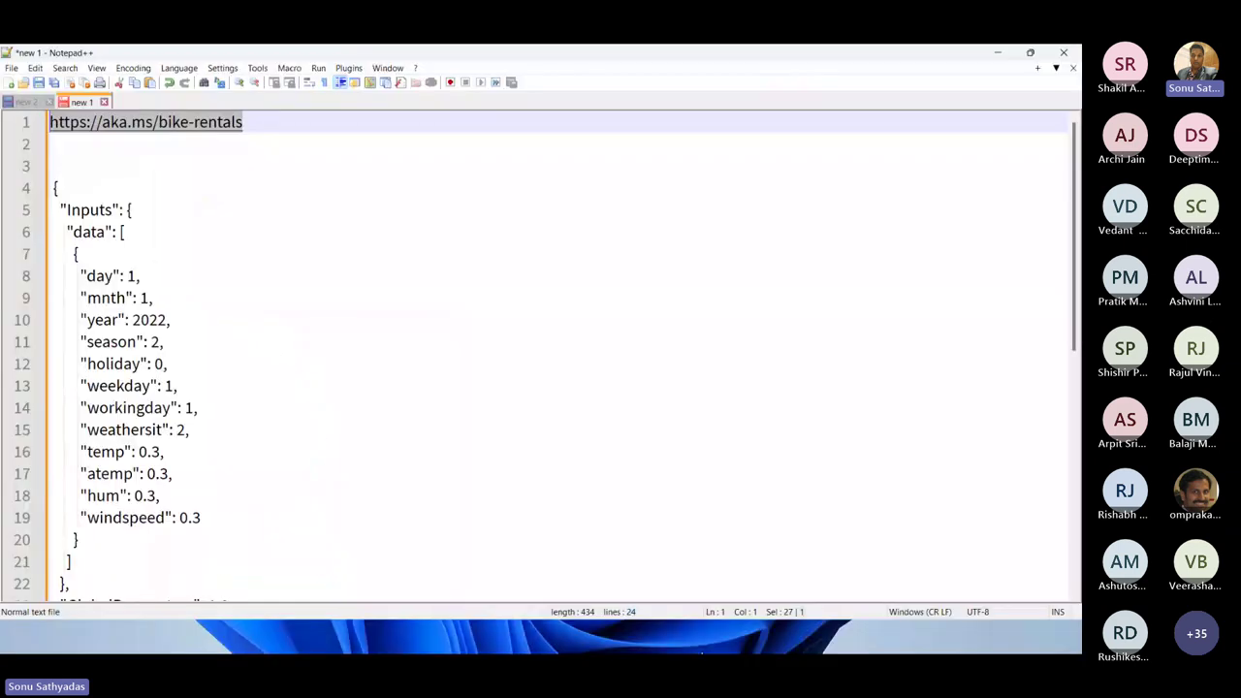
scroll(146, 588, down, 2)
drag(110, 502, 38, 180)
key(ctrl+c)
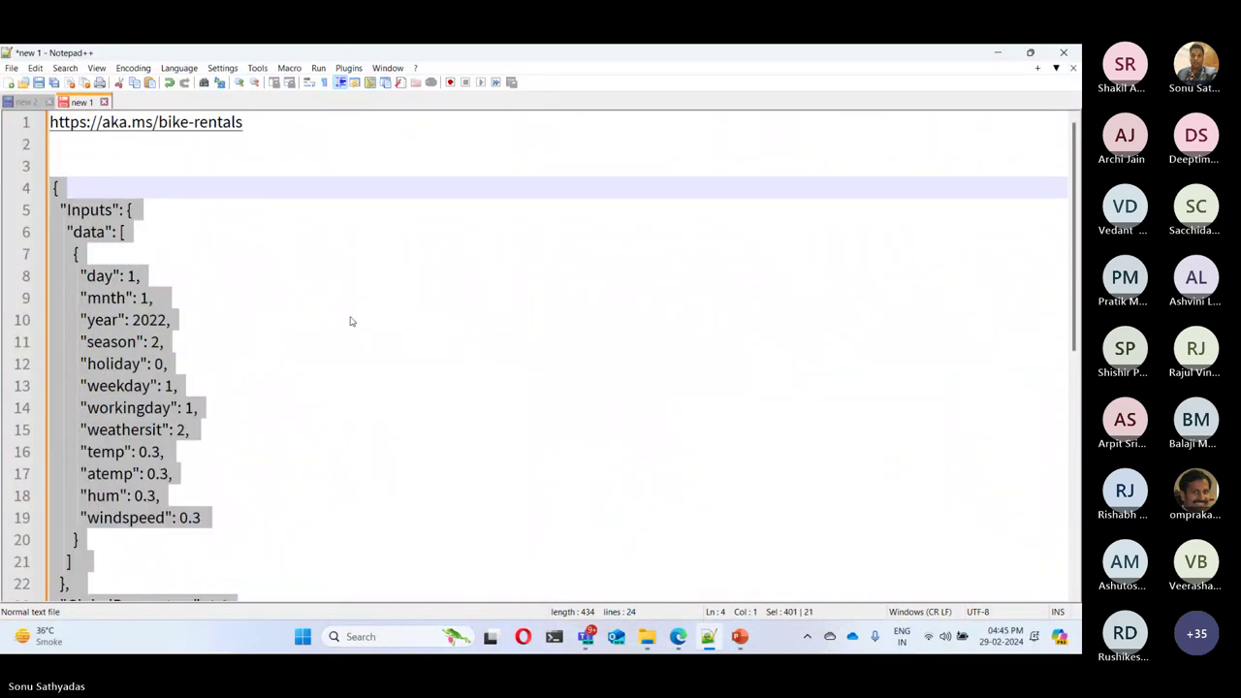
Switch back to Edge, replace the endpoint's test input with the copied JSON, run the test and select the predicted value
click(709, 637)
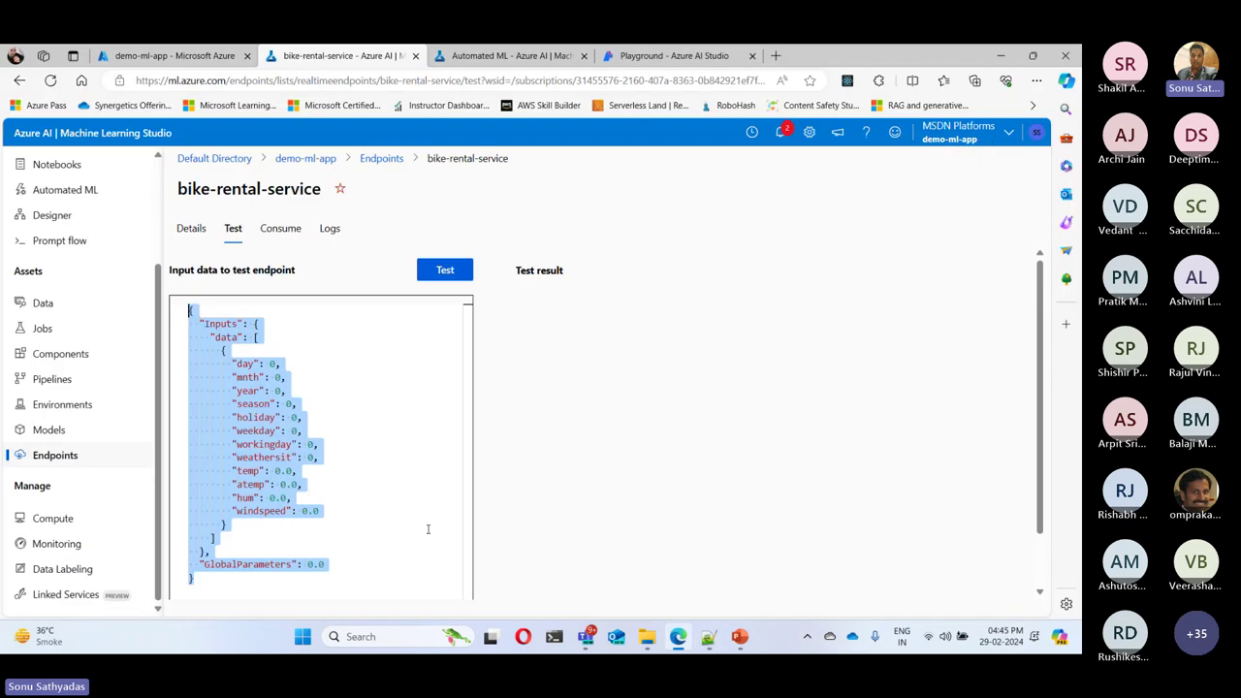
click(466, 466)
key(ctrl+a)
key(ctrl+v)
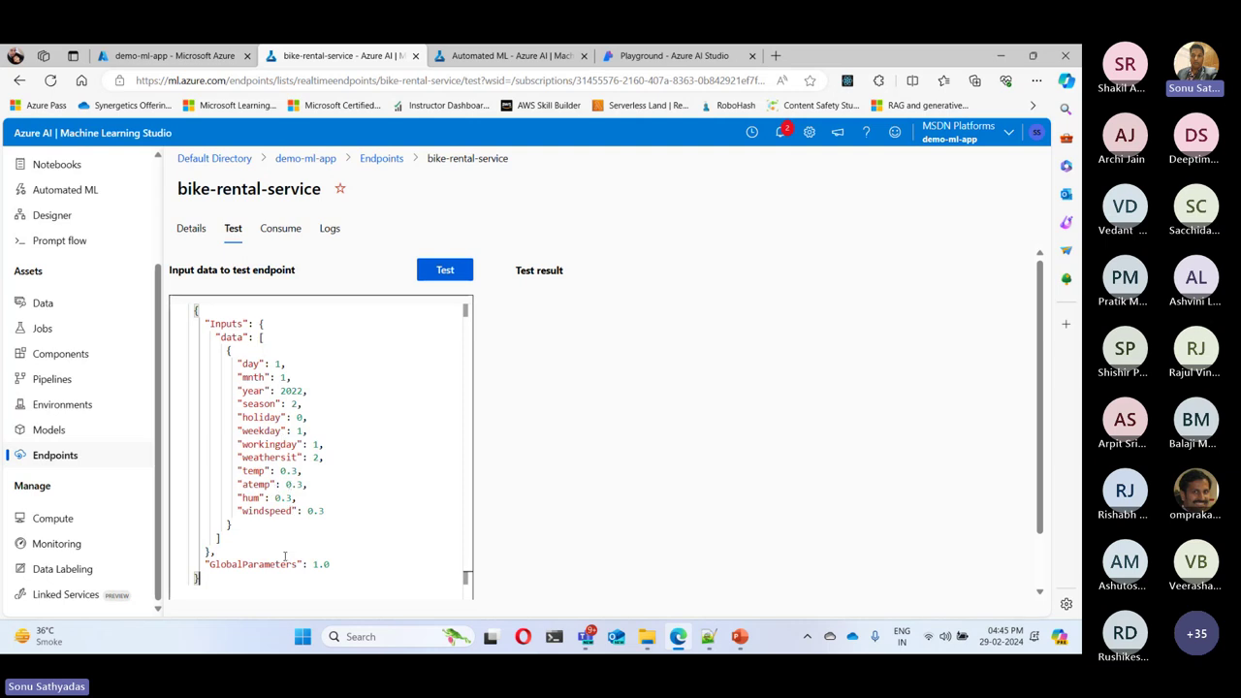
click(445, 272)
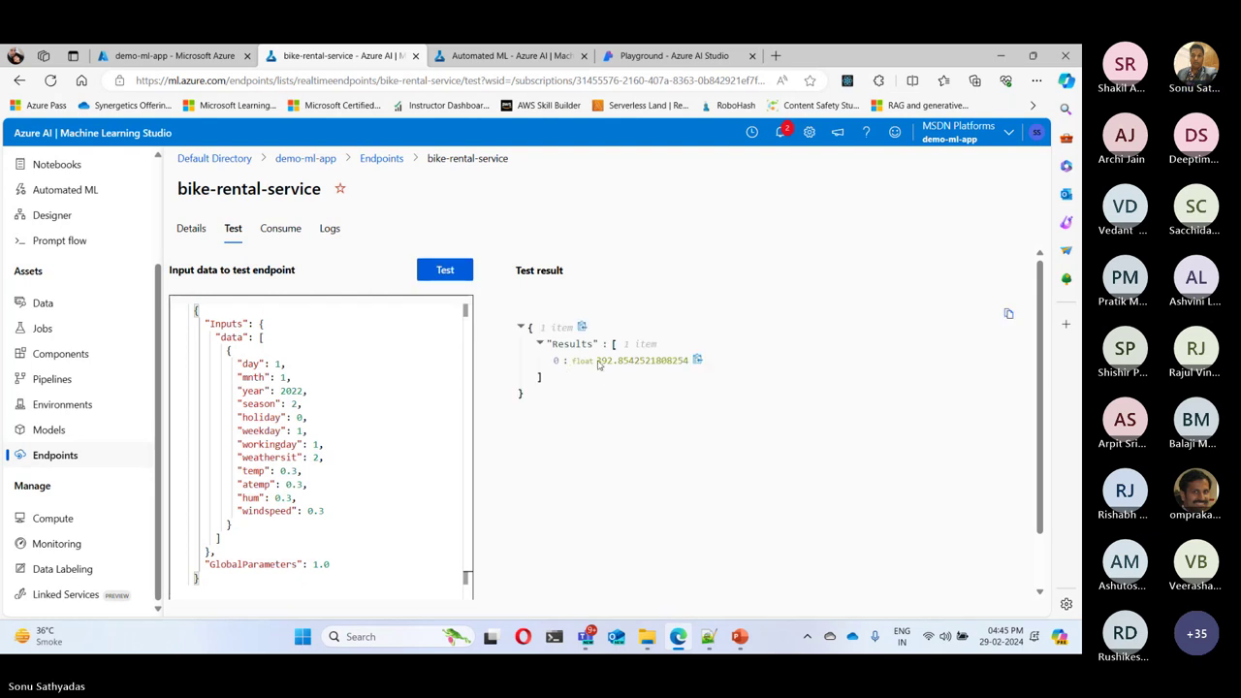
drag(597, 361, 692, 363)
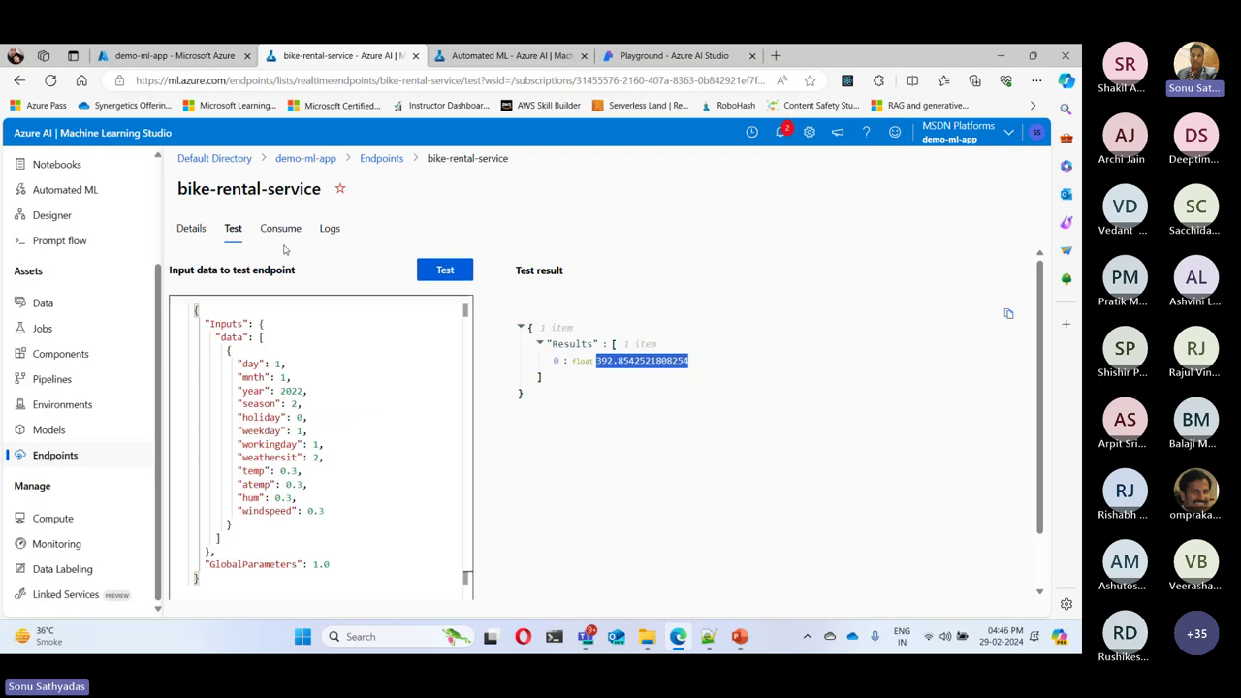
Switch to PowerPoint and start the slide show from the "Choose a service to train a machine learning model" slide
drag(999, 49, 999, 60)
click(993, 66)
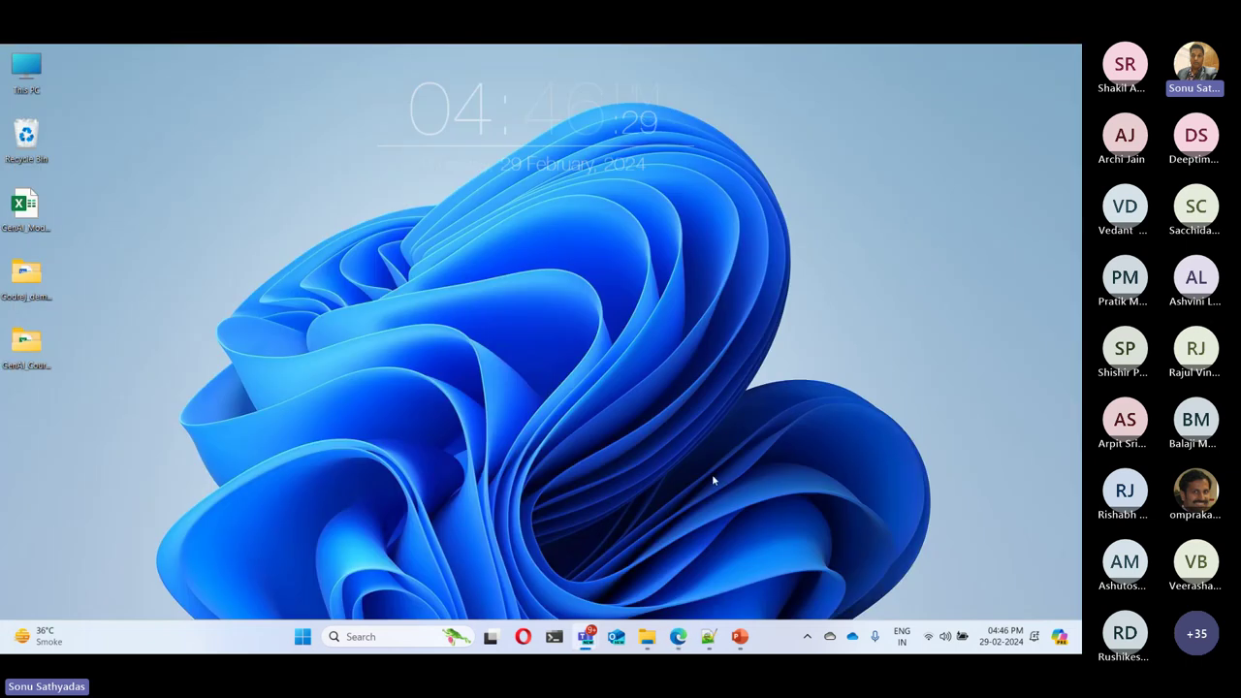
click(742, 632)
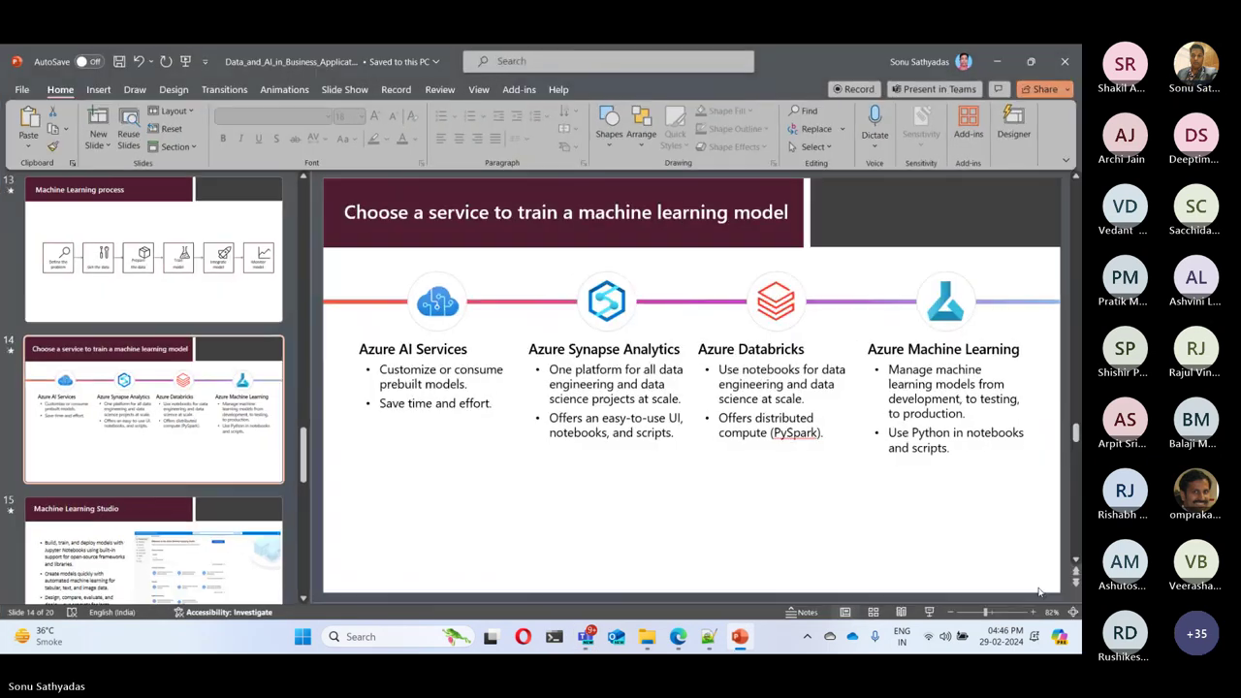
click(933, 613)
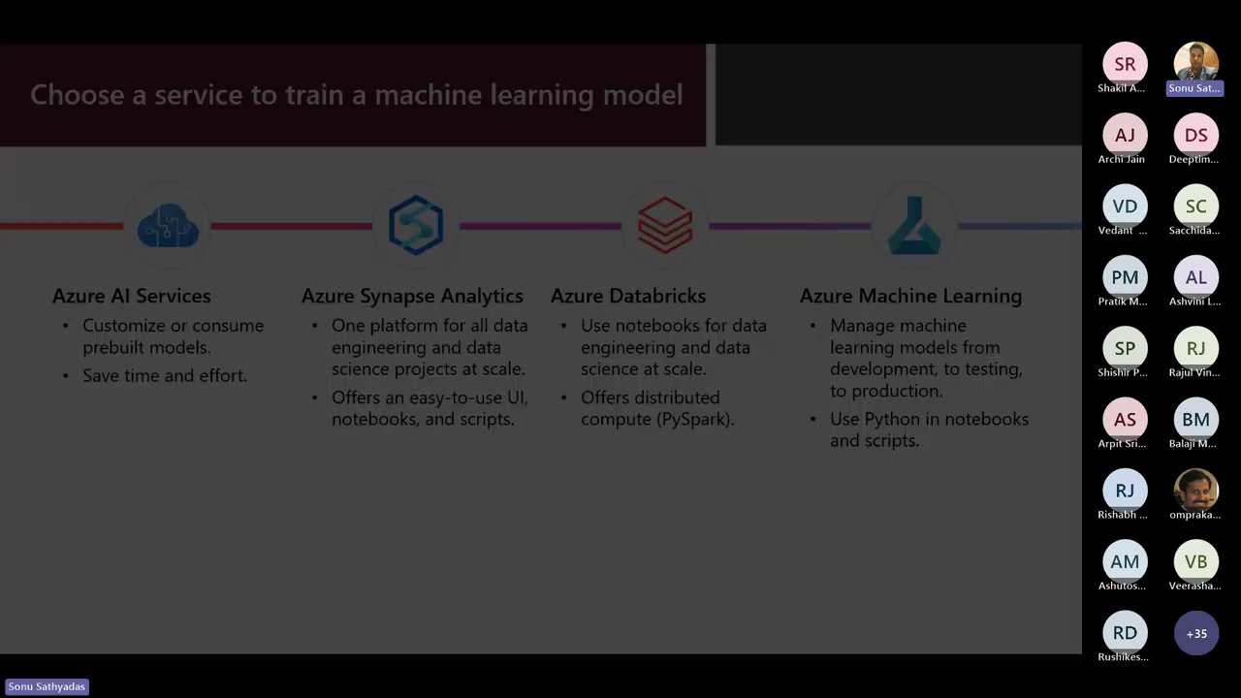
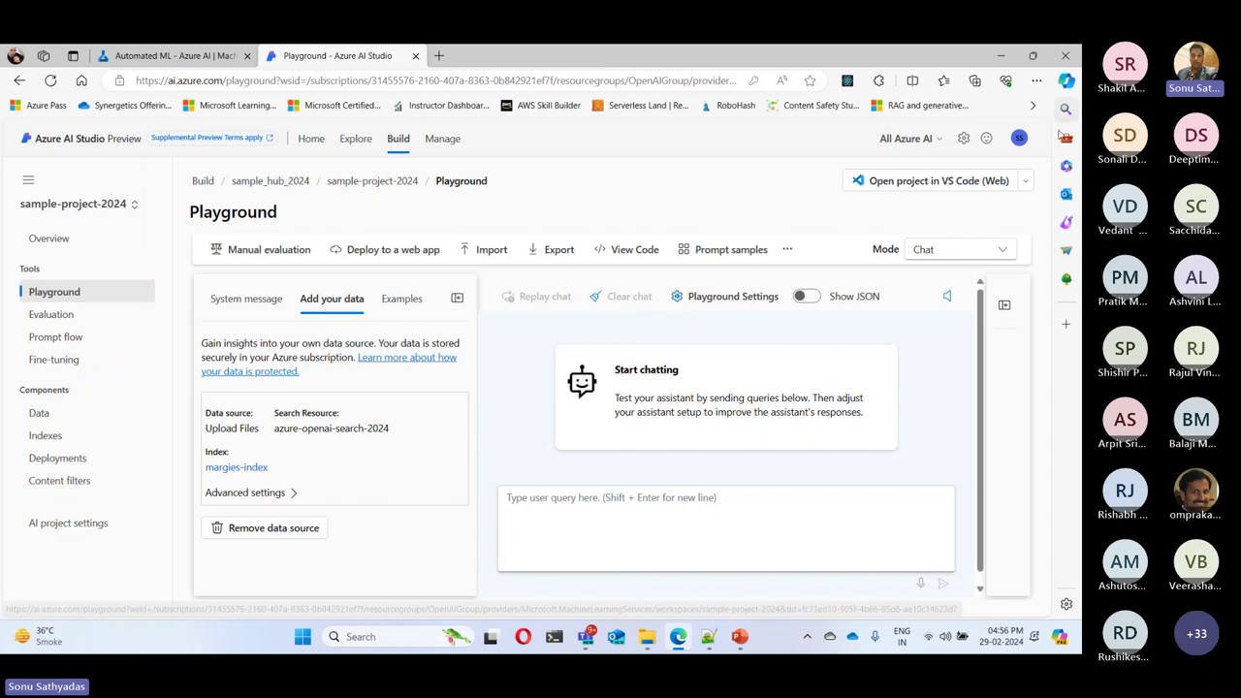
In Azure AI Studio, look over the list of all Azure AI studios and open sample-project-2024's deployments
click(942, 141)
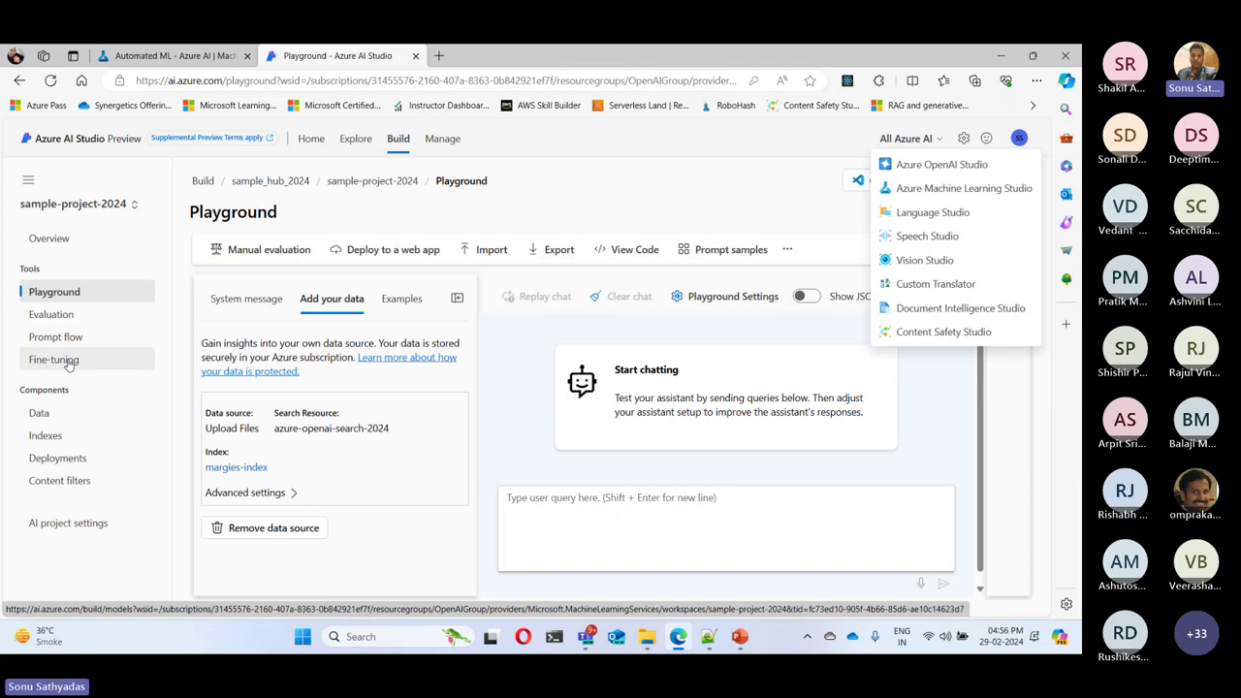
click(525, 366)
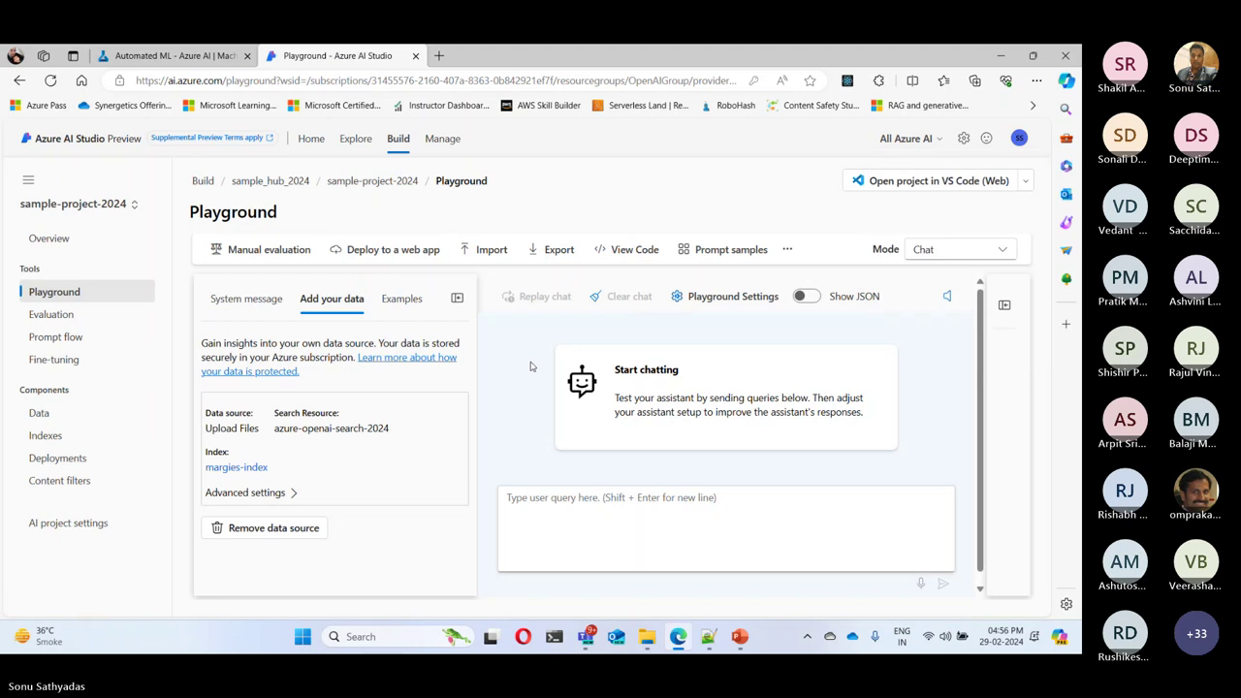
click(71, 462)
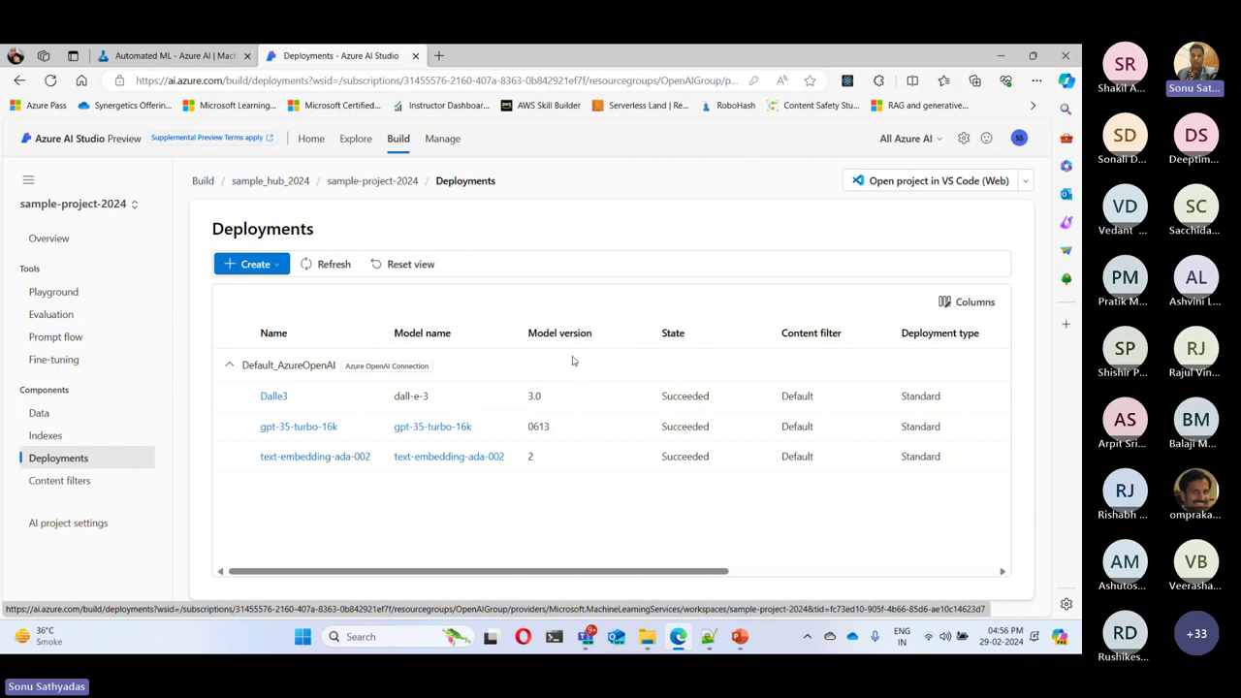
Examine the models offered for a new real-time endpoint, select gpt-35-turbo-16k, cancel without deploying, and highlight its existing deployment
click(277, 265)
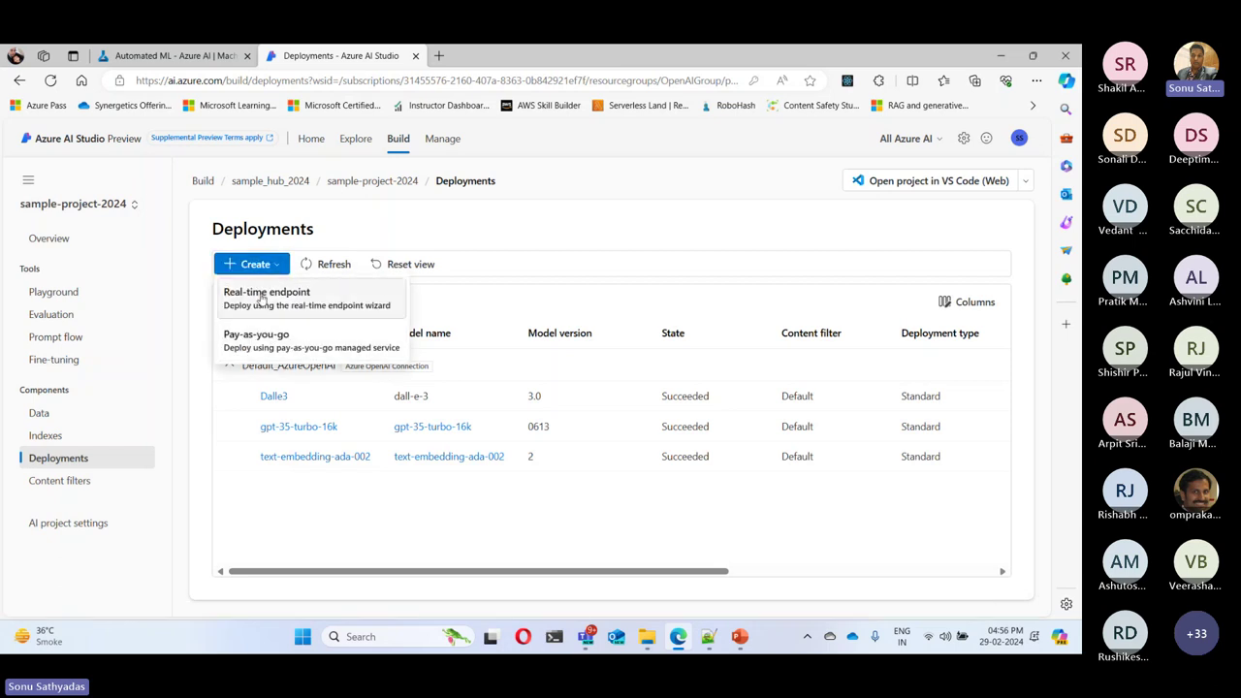
click(262, 299)
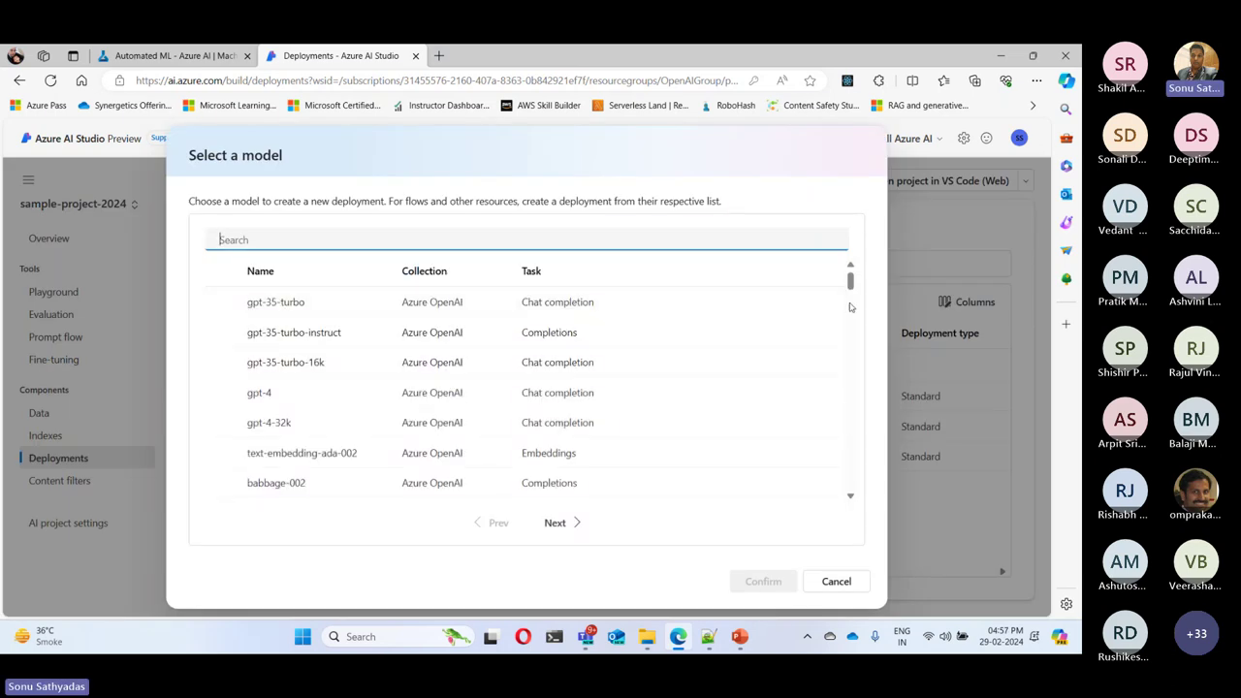
drag(850, 282, 878, 263)
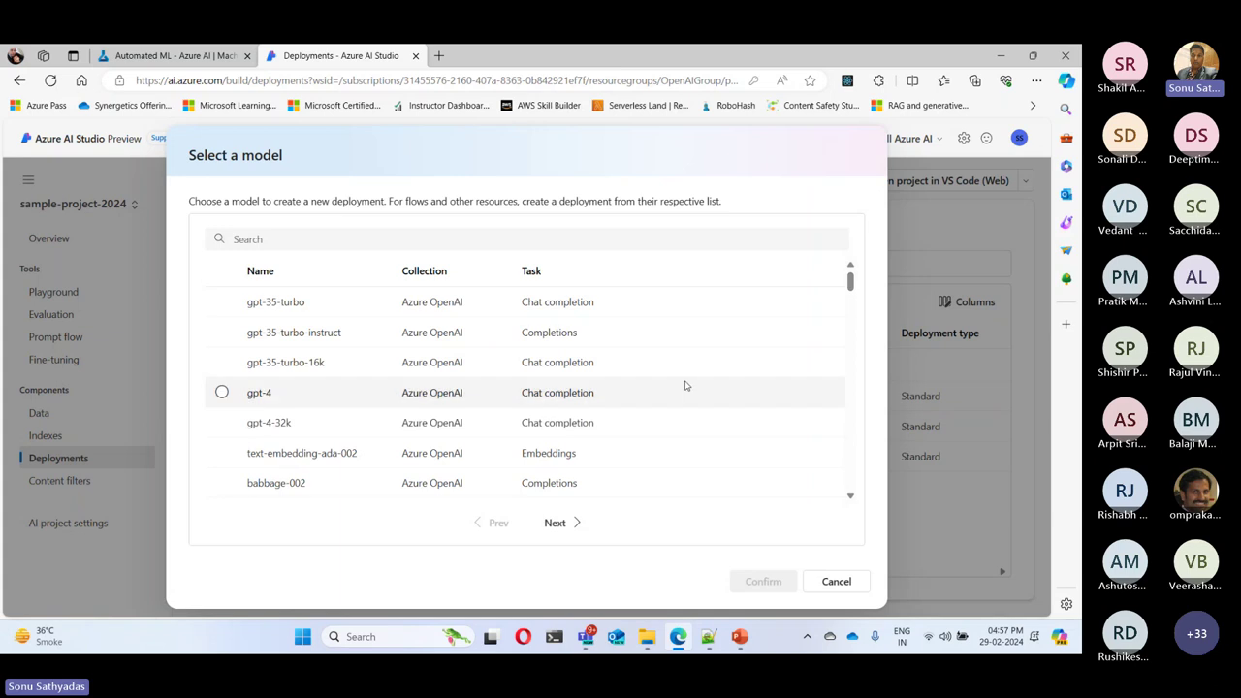
click(222, 363)
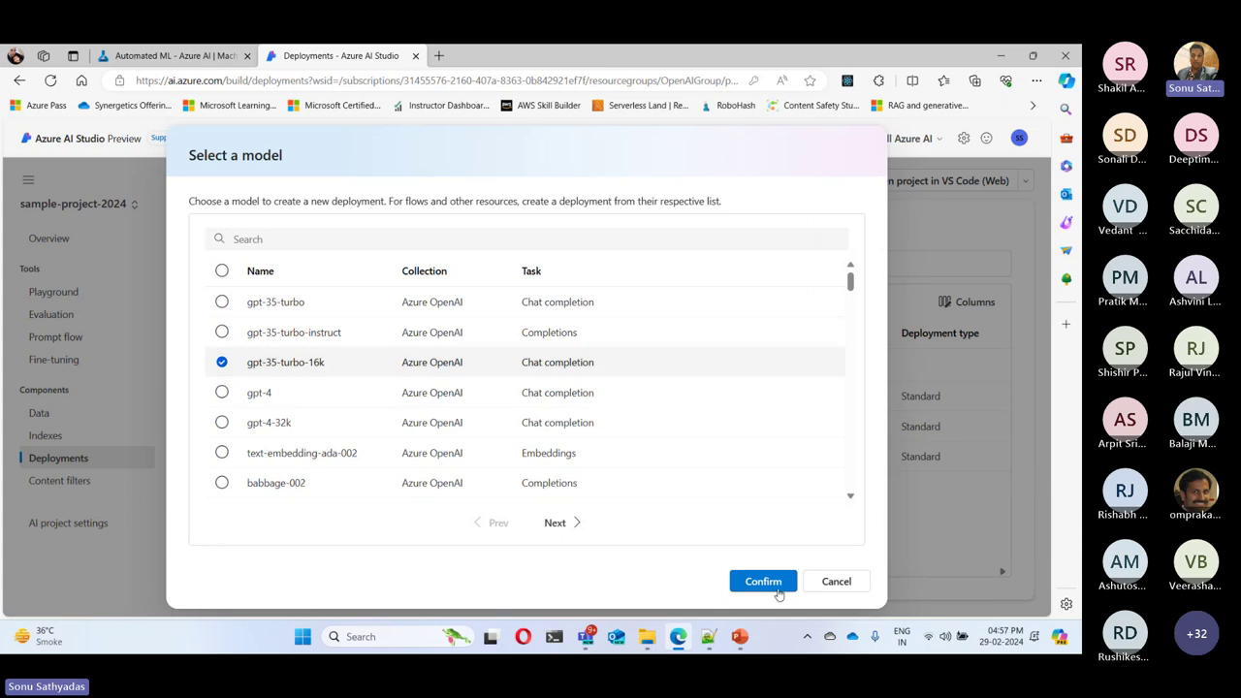
click(826, 583)
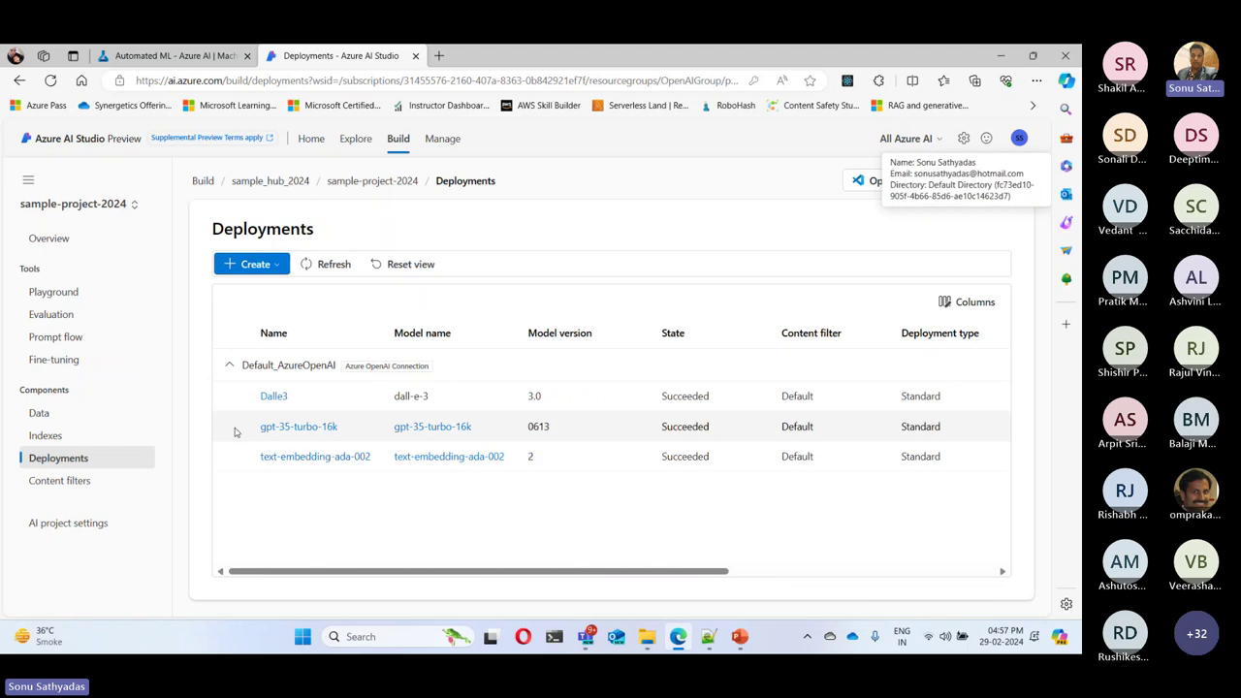
drag(476, 427, 259, 428)
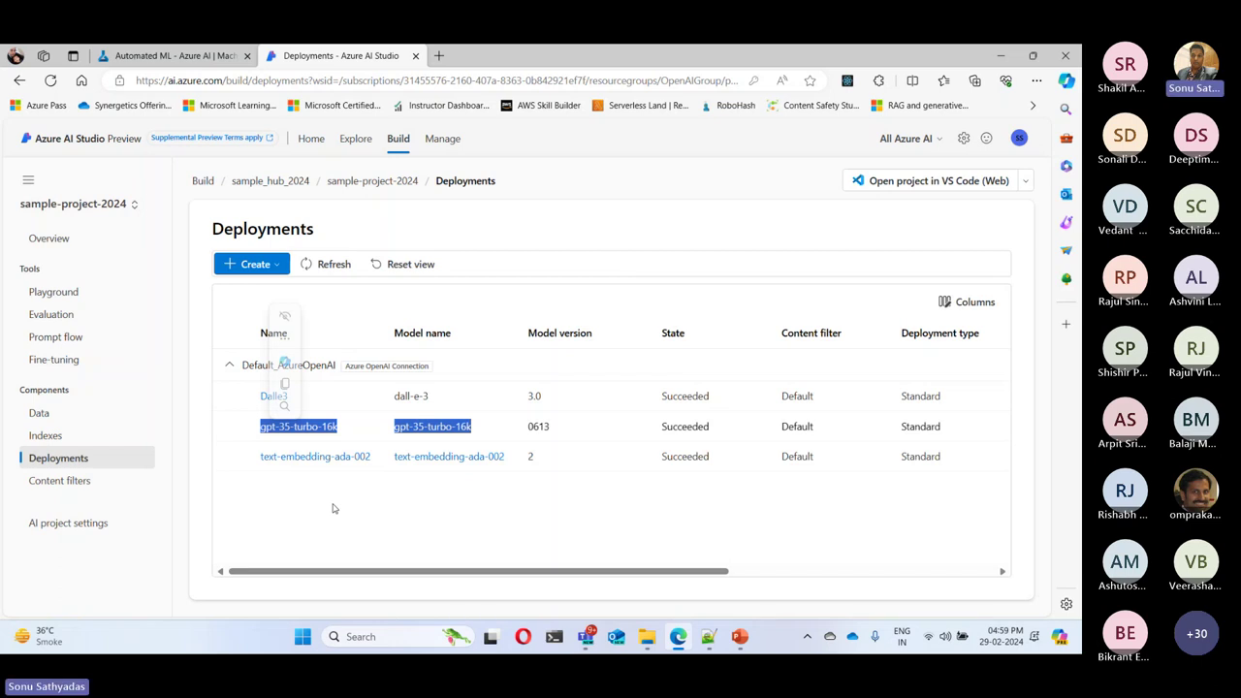
View the Playground's added data source, open its margies-index in the Azure portal, and return to the Playground
click(59, 293)
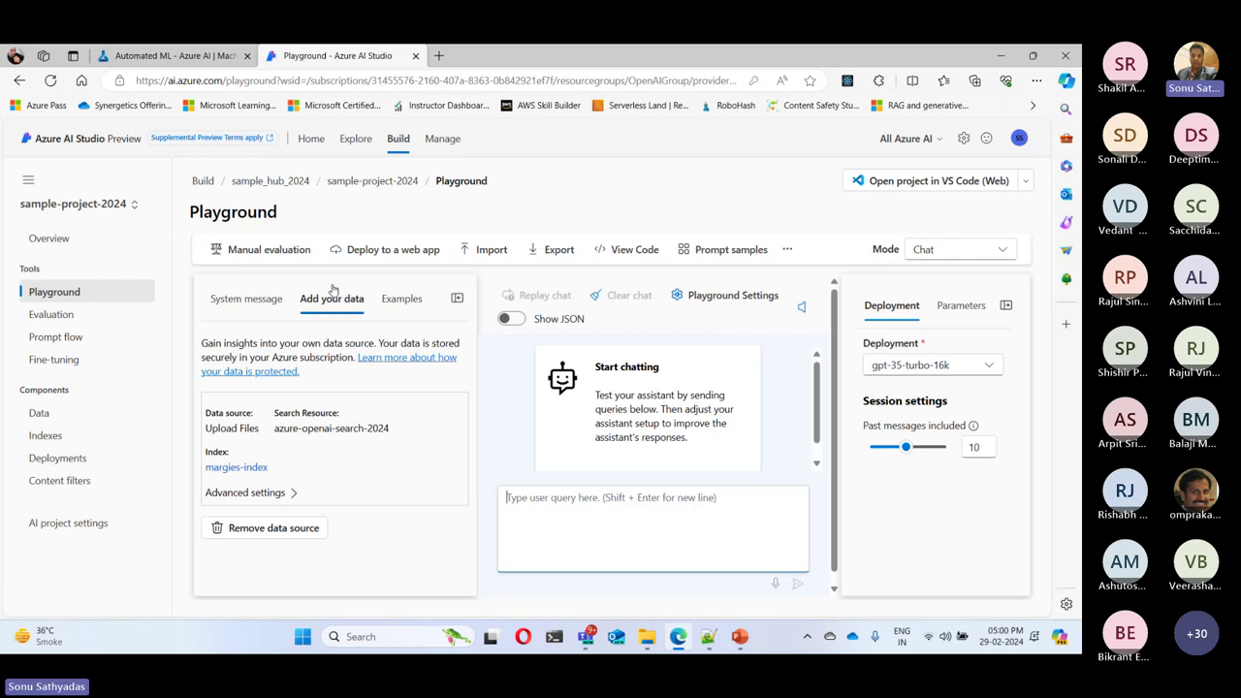
click(301, 302)
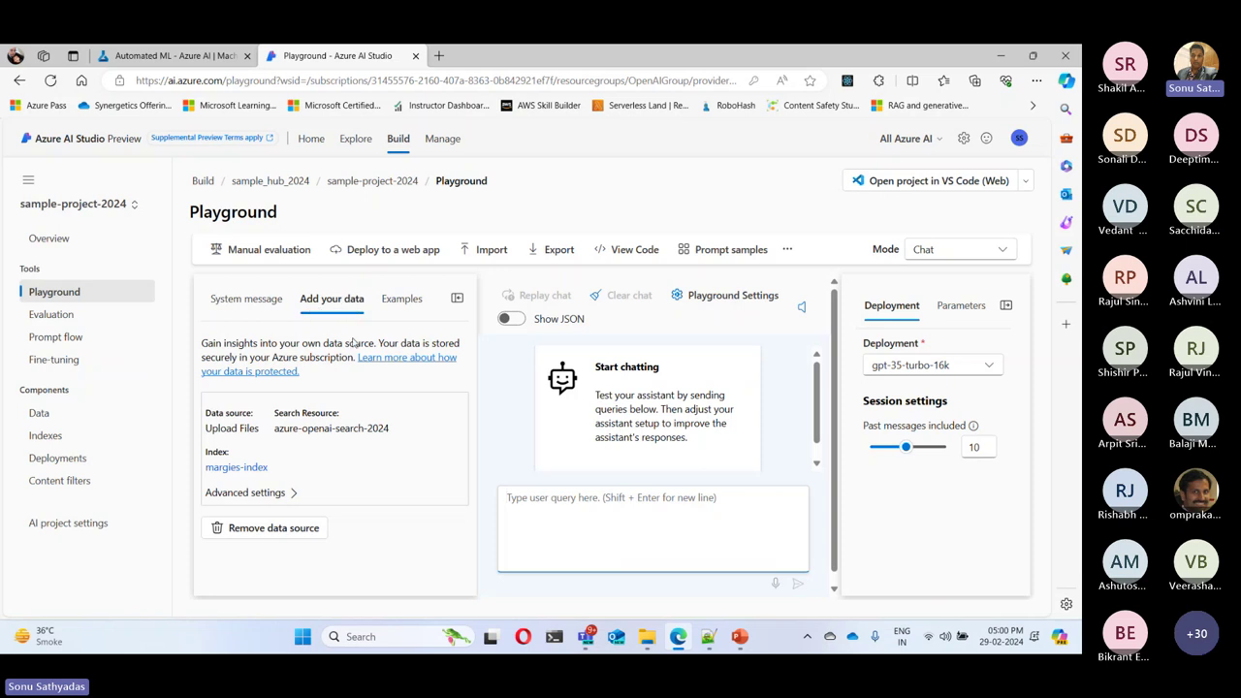
click(236, 467)
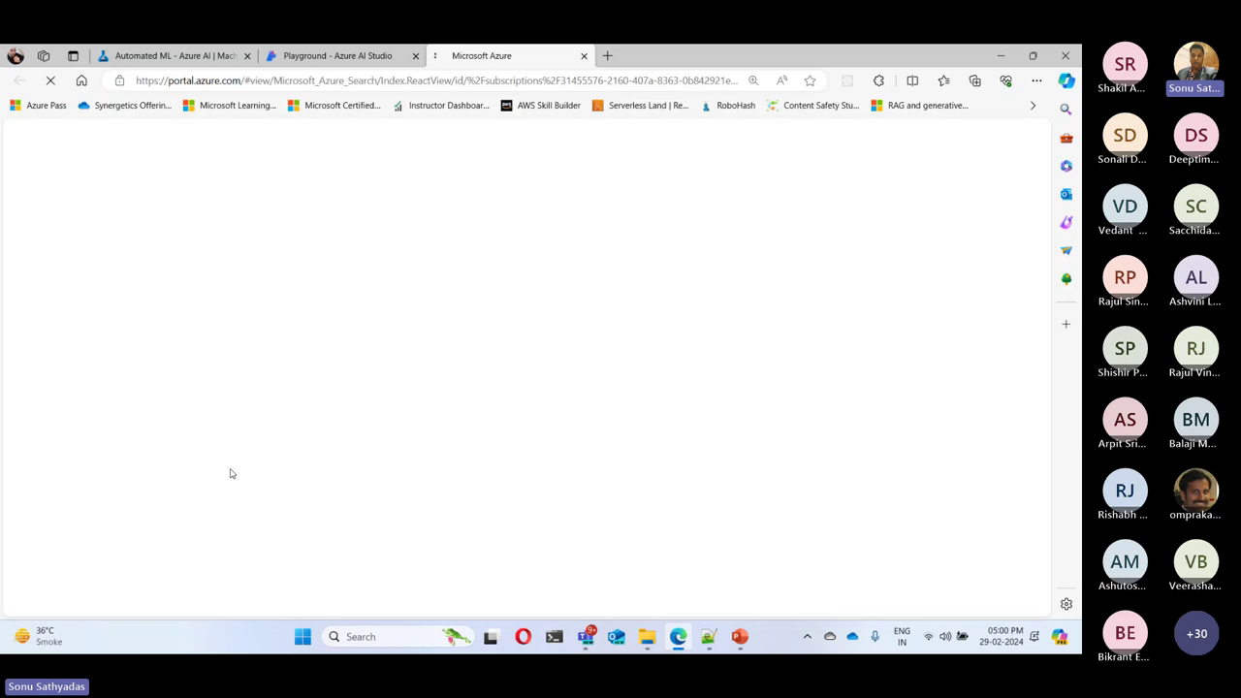
click(169, 56)
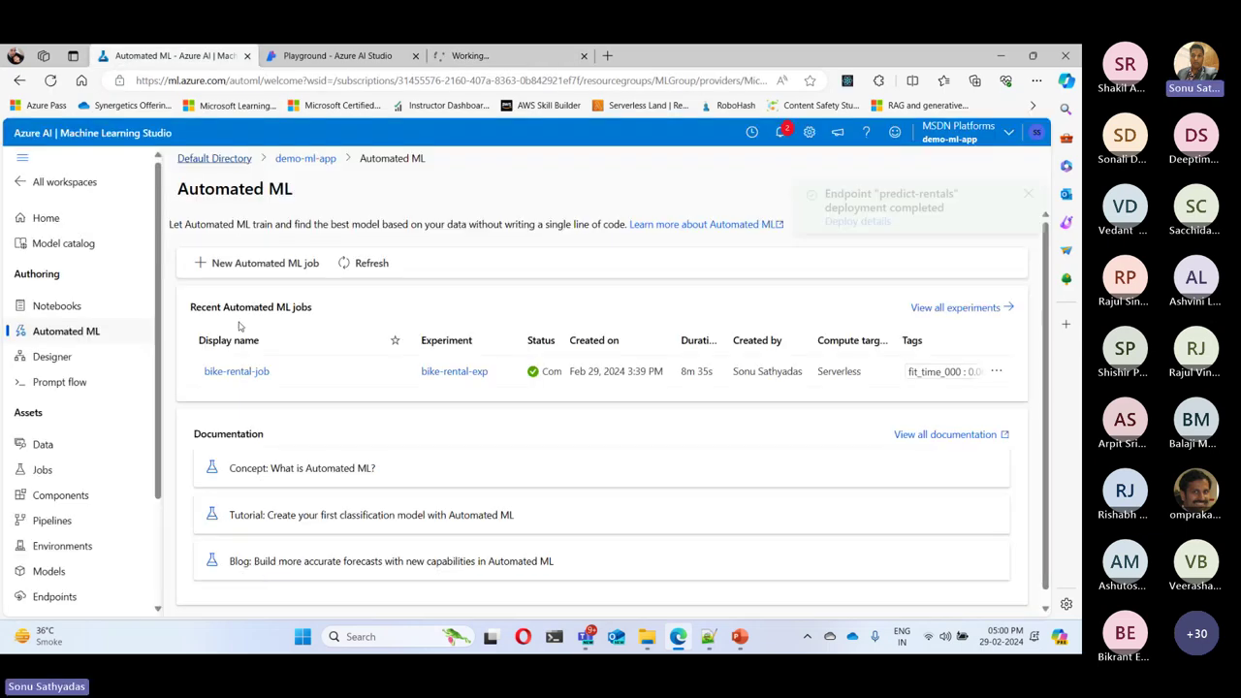
click(327, 52)
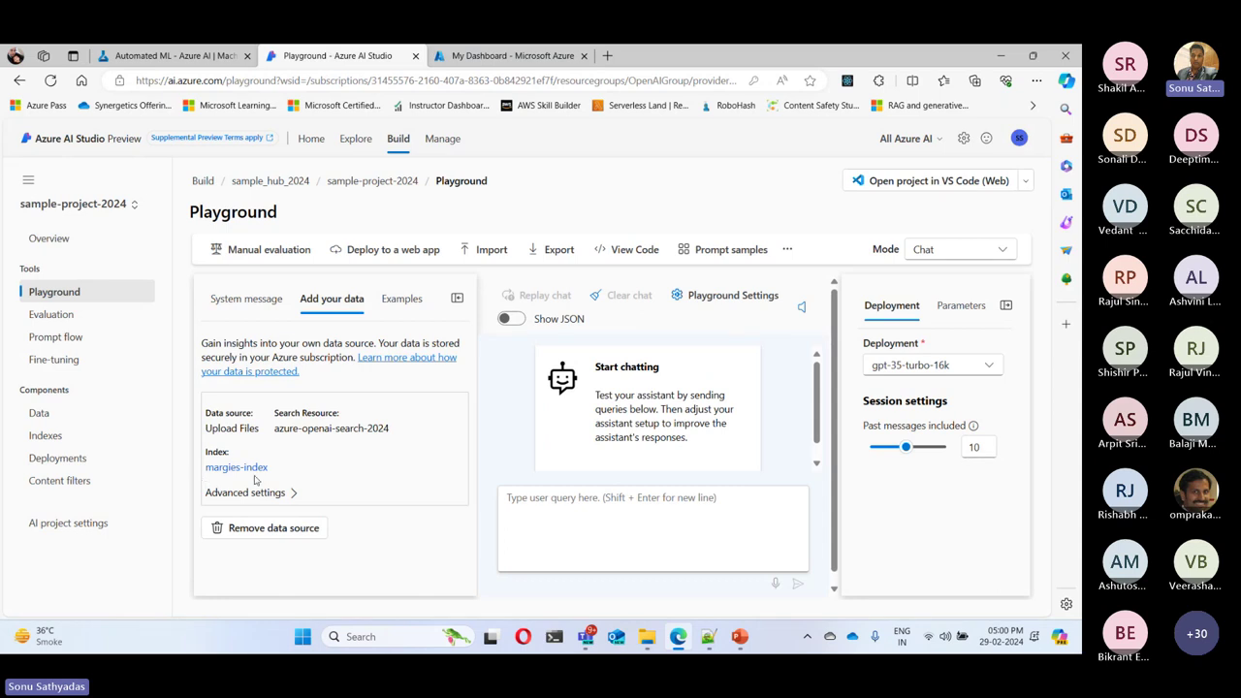
click(215, 466)
Send the chat query "I am planning a trip to New york. Can you suggest some hotels for accommodation"
click(704, 538)
text(I am pl)
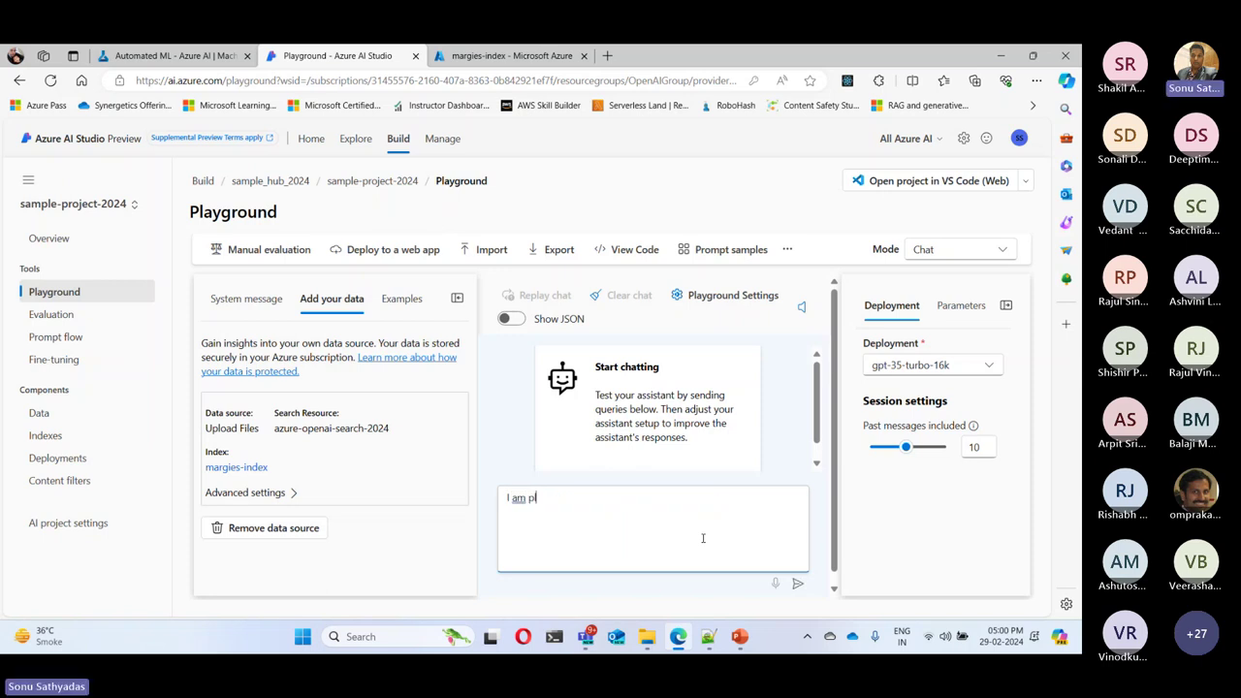
text(anning a trip to New yor)
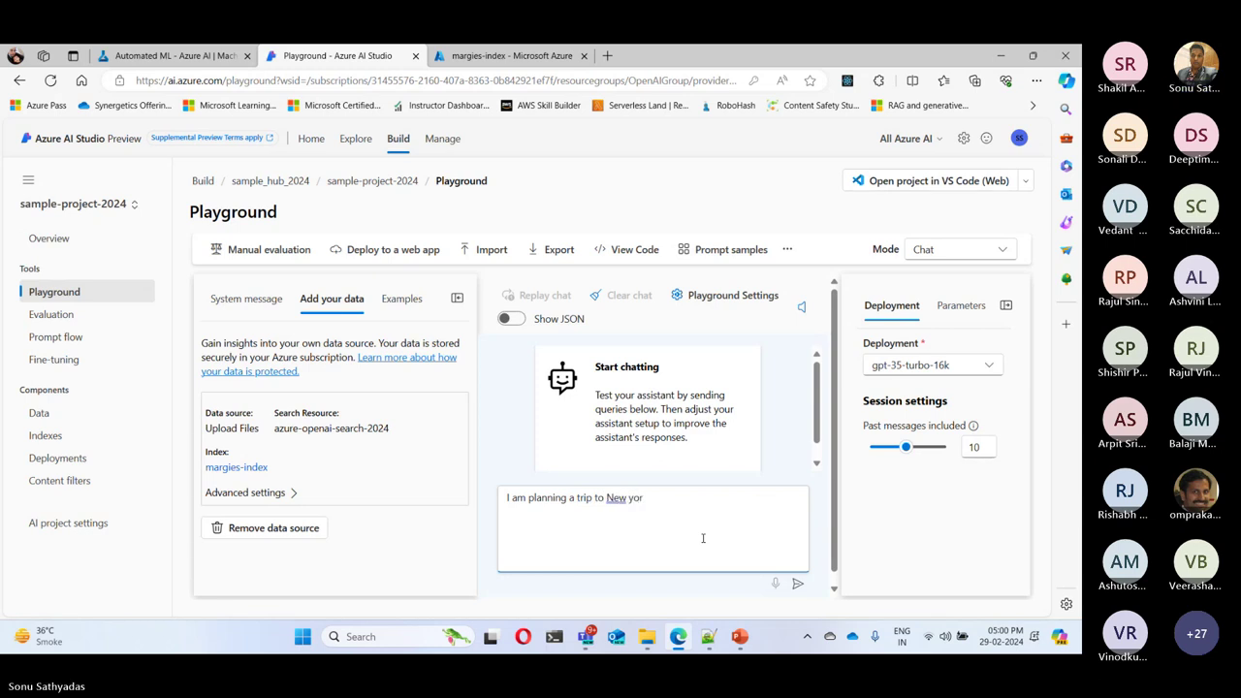
text(k. Can yo)
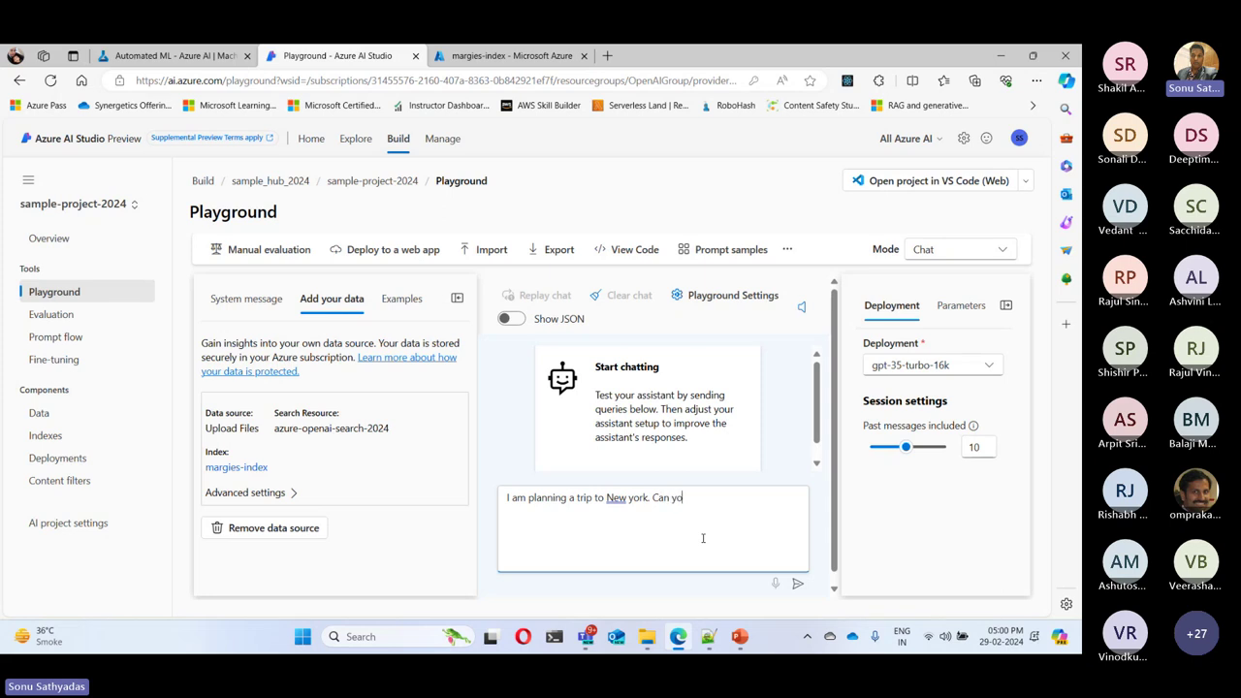
text(u suggest )
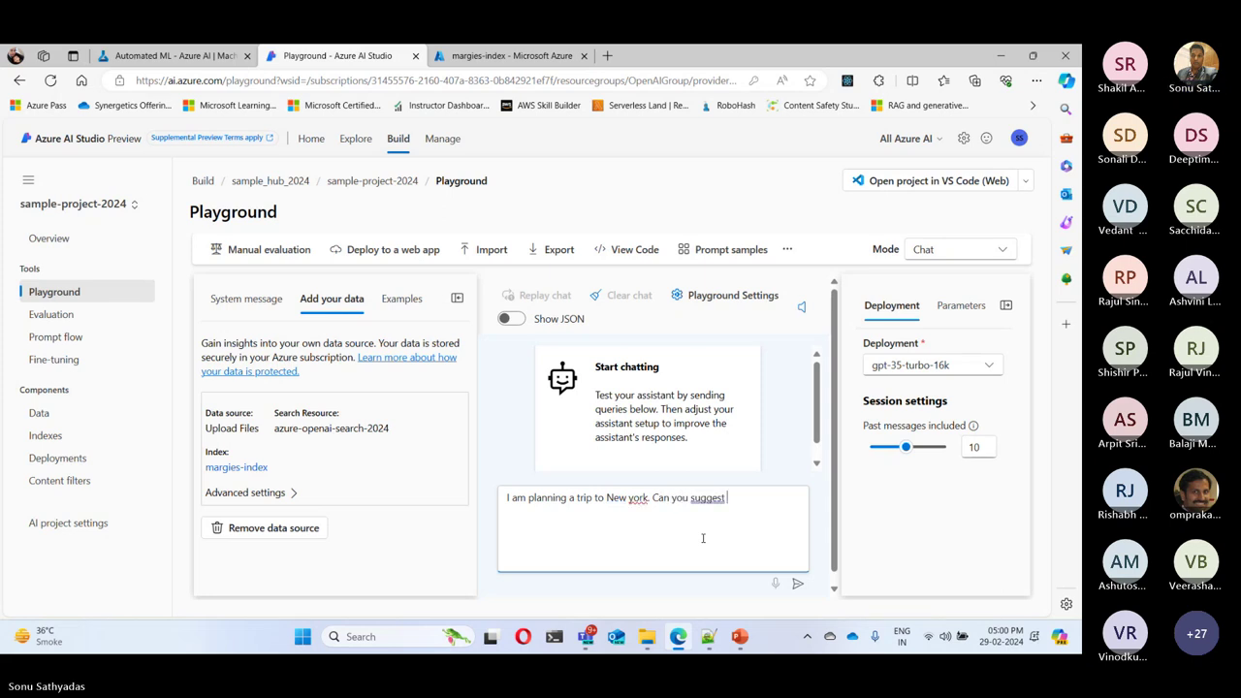
text(some hot)
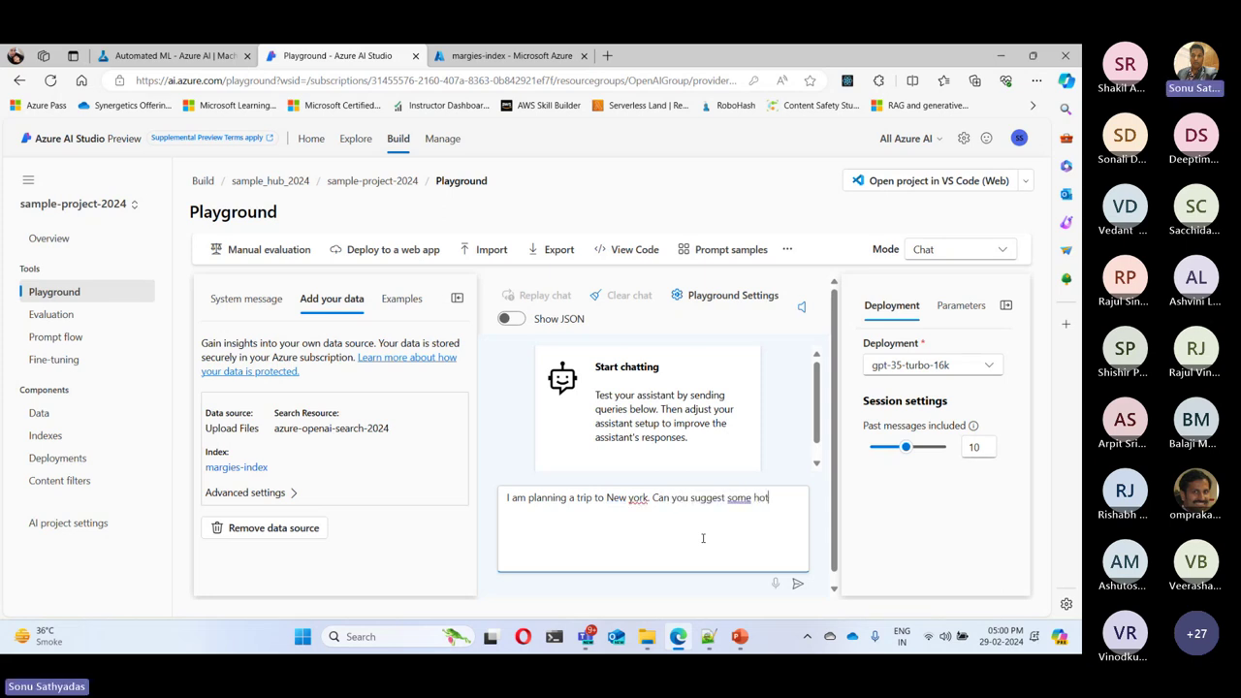
text(els for accommodation)
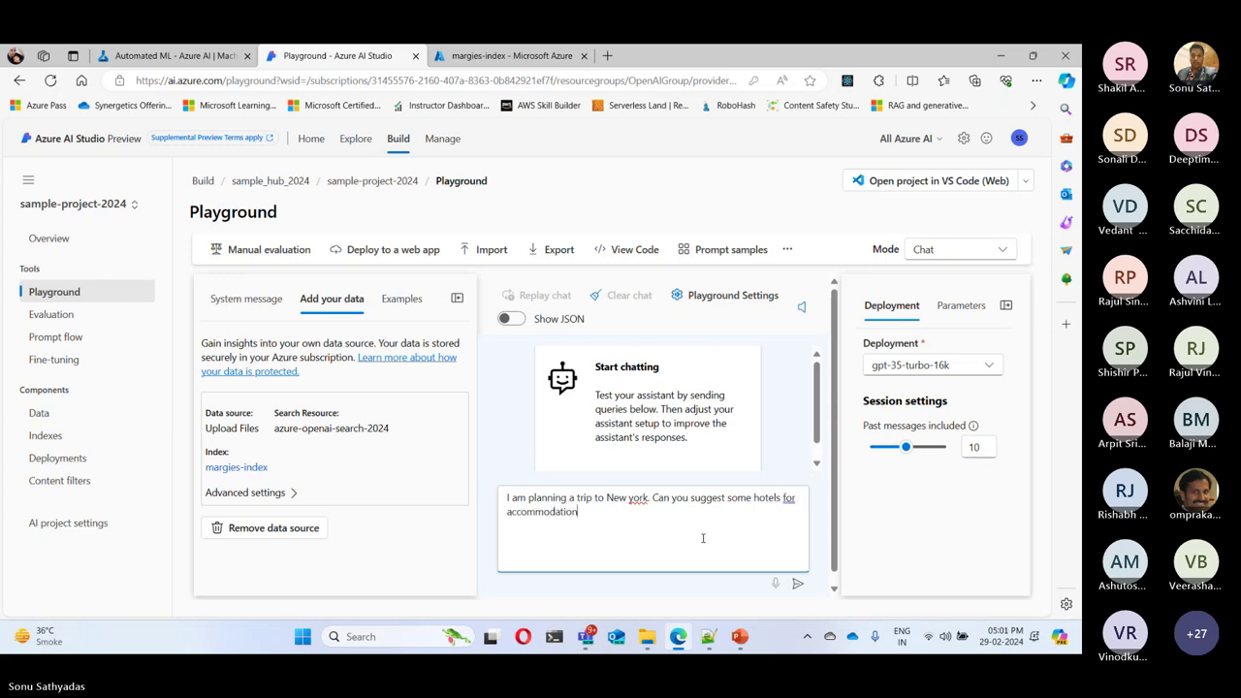
key(Return)
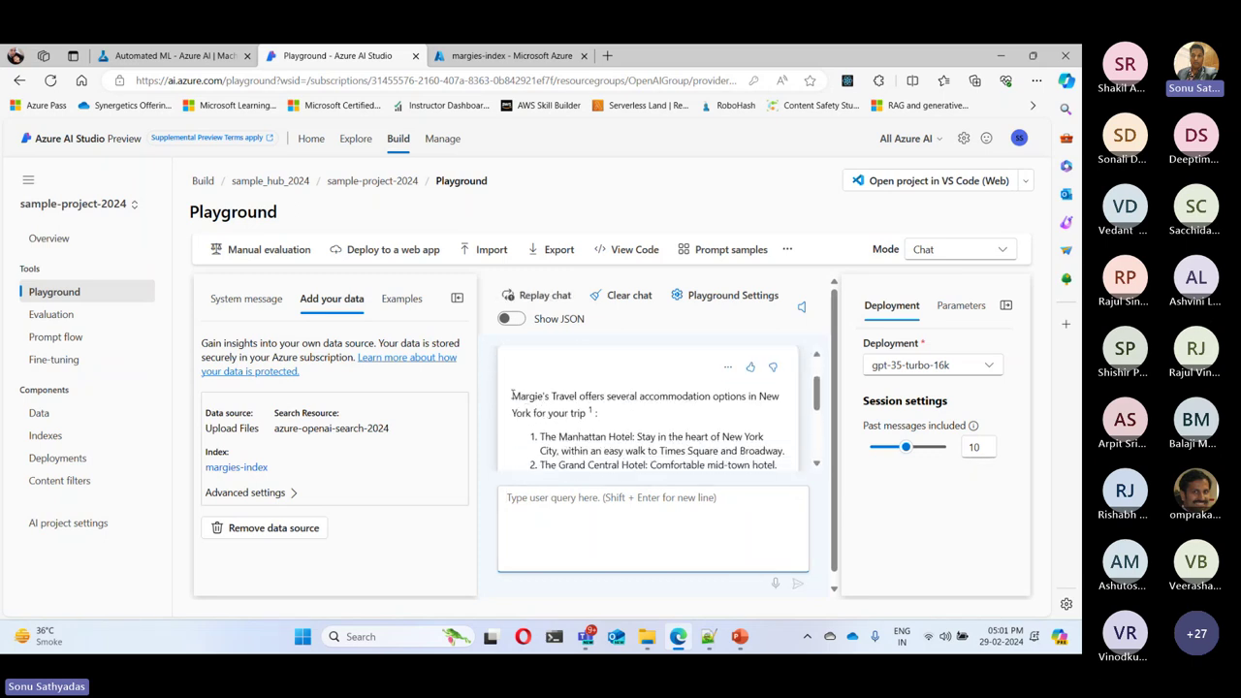
Read through the chat answer, highlighting its opening sentence and the name of each suggested hotel
drag(515, 394, 648, 397)
scroll(653, 423, up, 1)
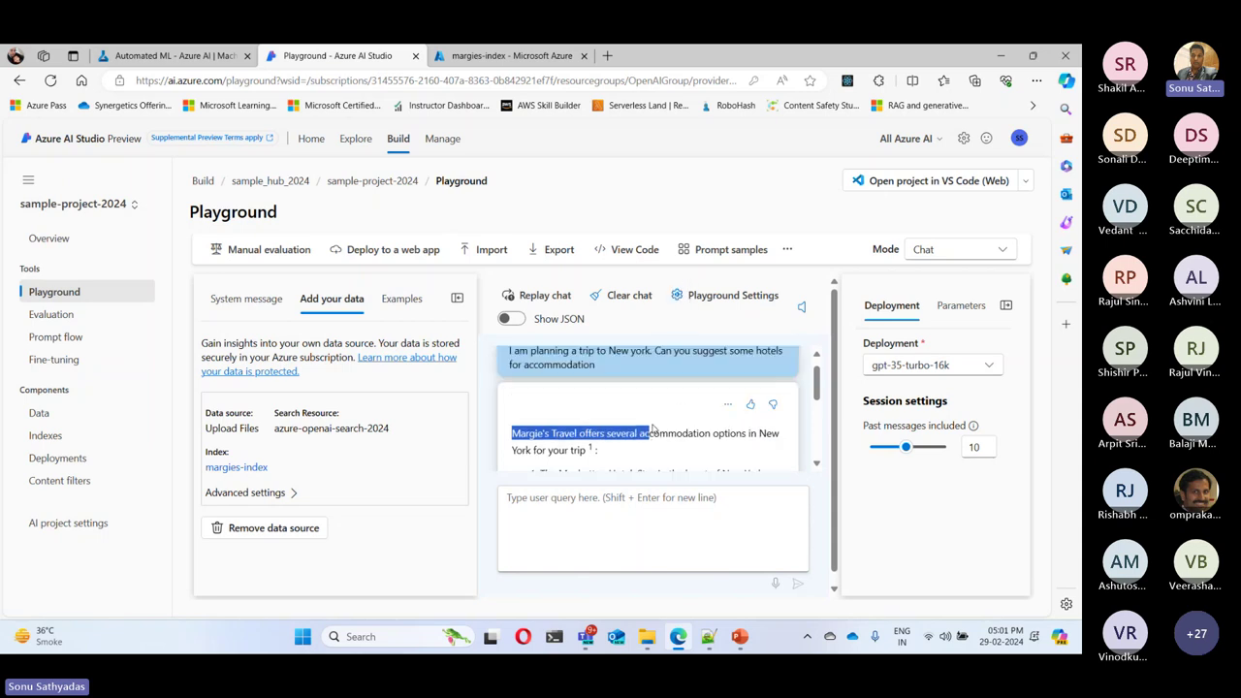
click(594, 432)
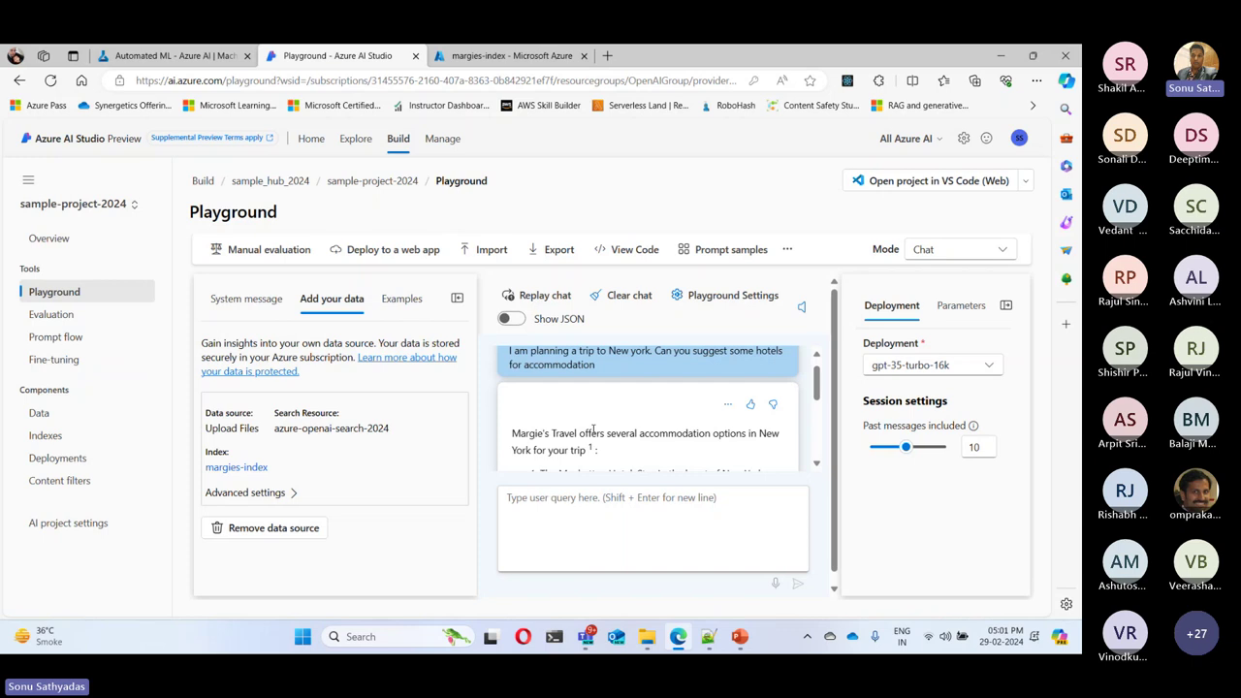
drag(512, 434, 756, 433)
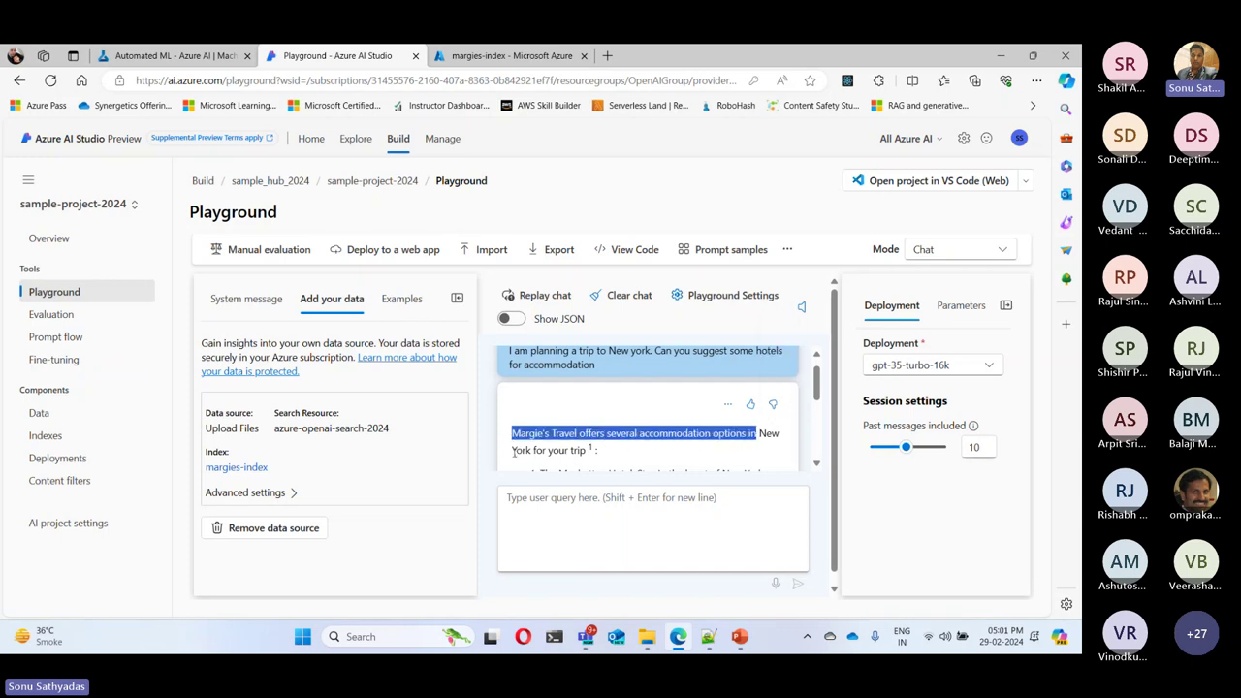
drag(512, 450, 636, 418)
scroll(599, 448, down, 1)
click(543, 418)
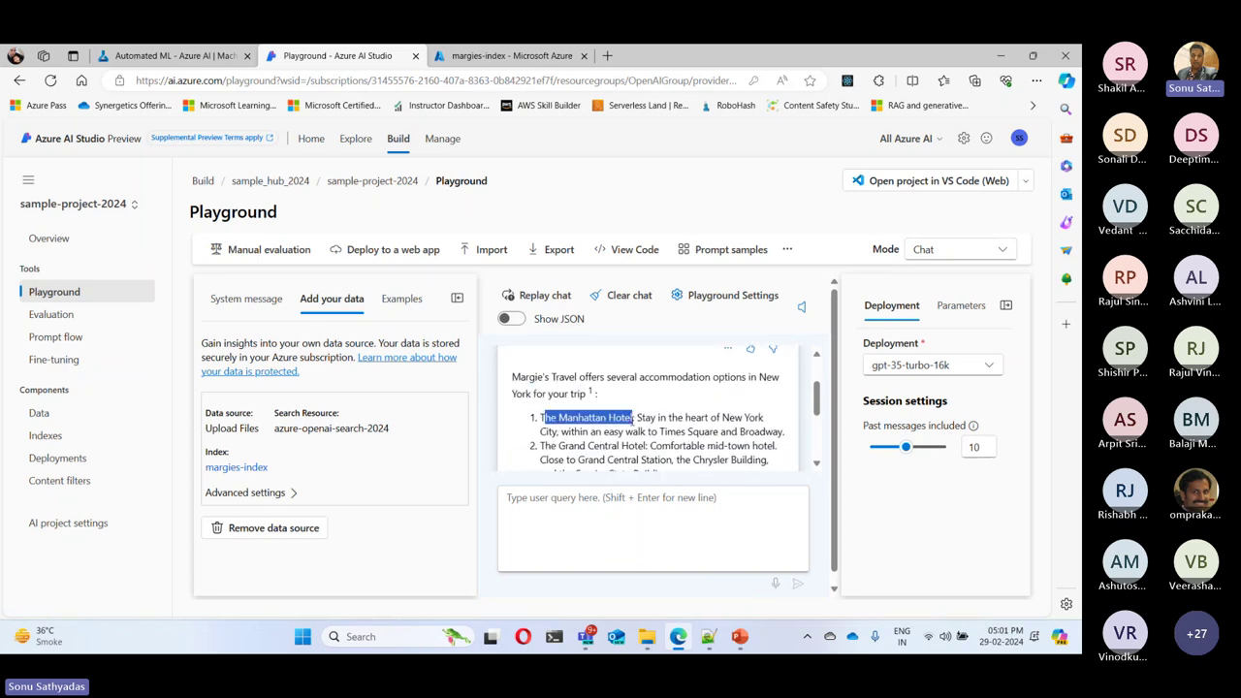
drag(550, 446, 648, 446)
scroll(648, 446, down, 1)
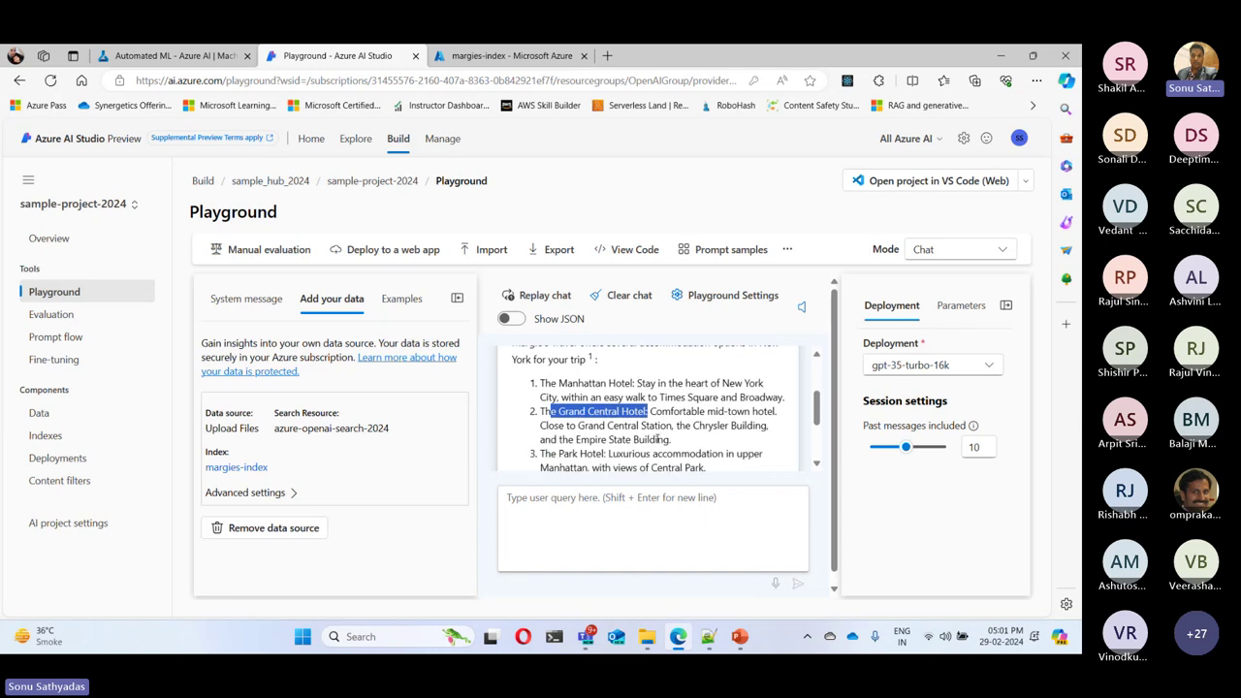
drag(541, 432, 607, 432)
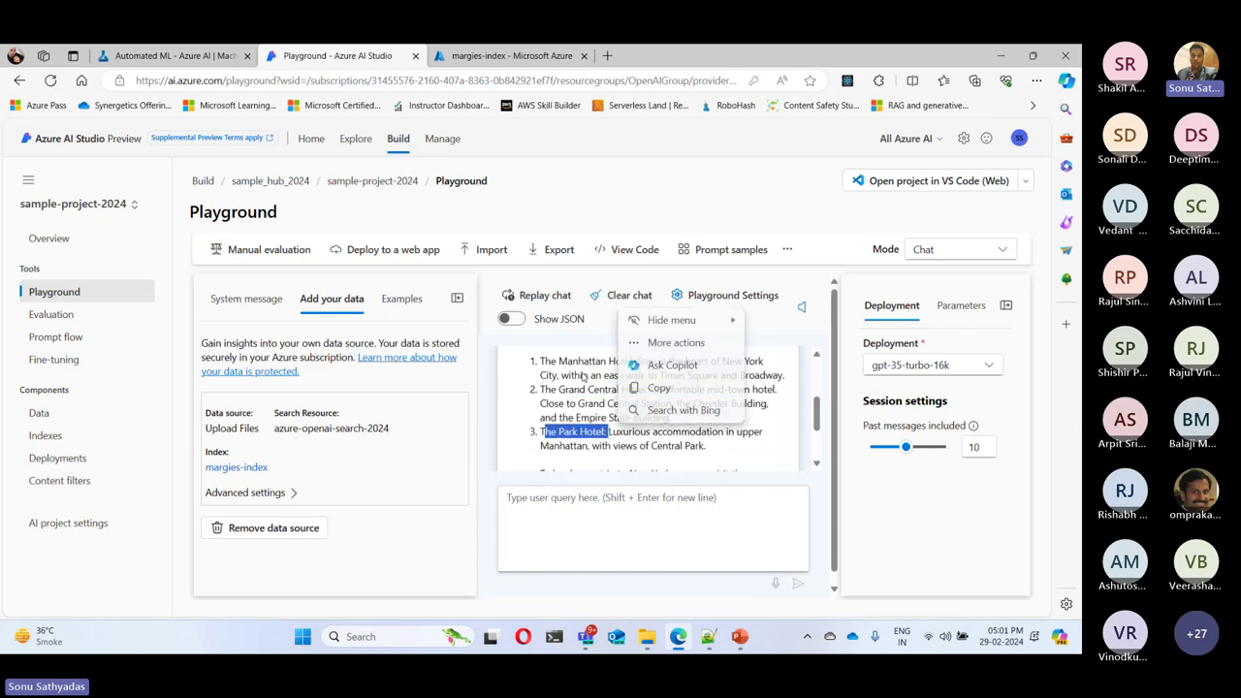
Expand the references at the end of the chat answer to view the cited source document
scroll(587, 407, down, 1)
scroll(586, 407, down, 1)
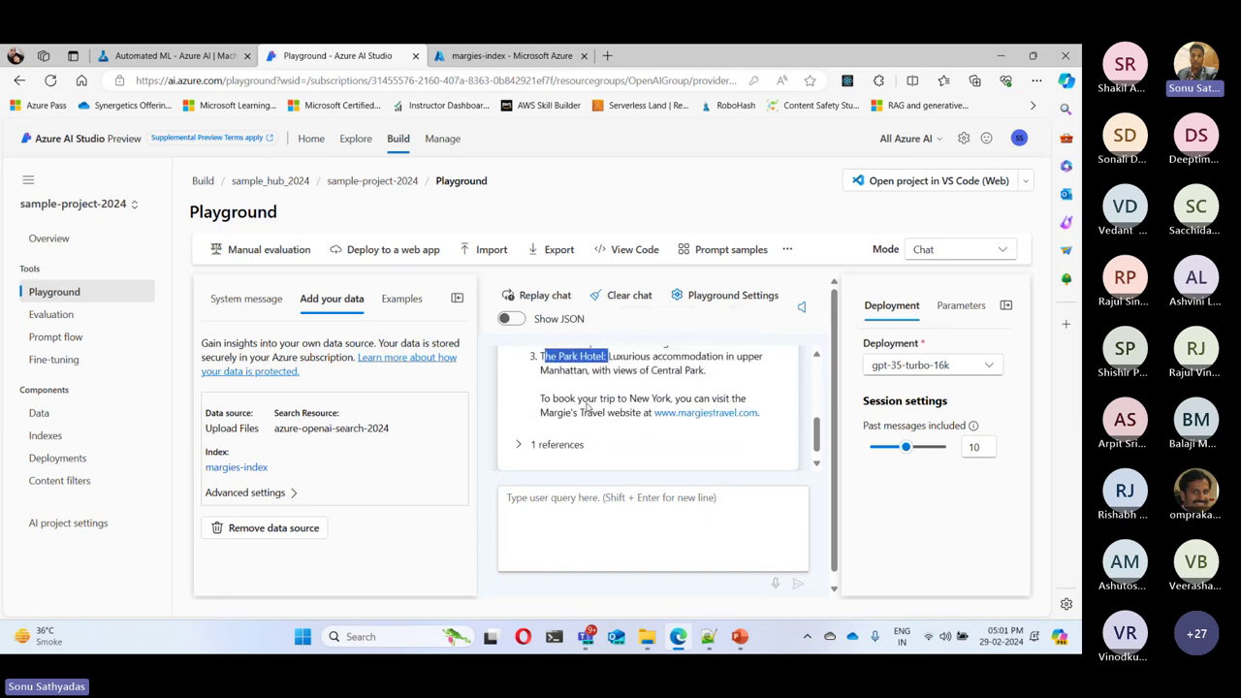
click(520, 447)
scroll(533, 446, down, 1)
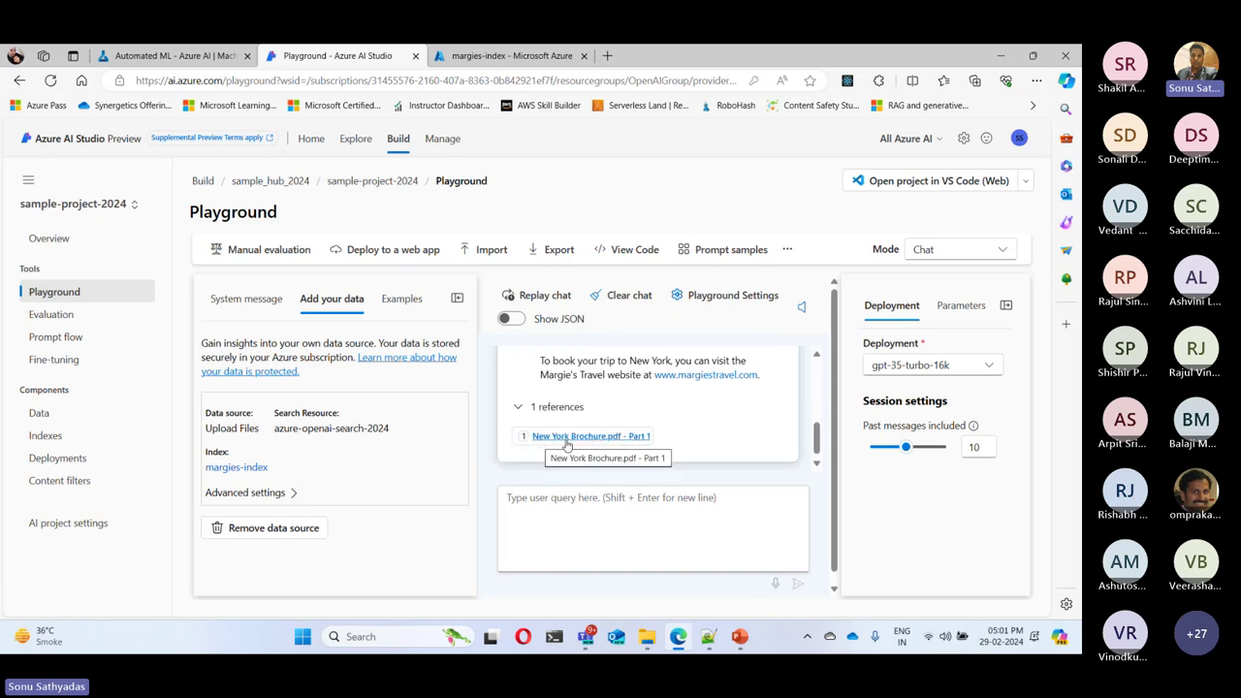
scroll(582, 436, down, 1)
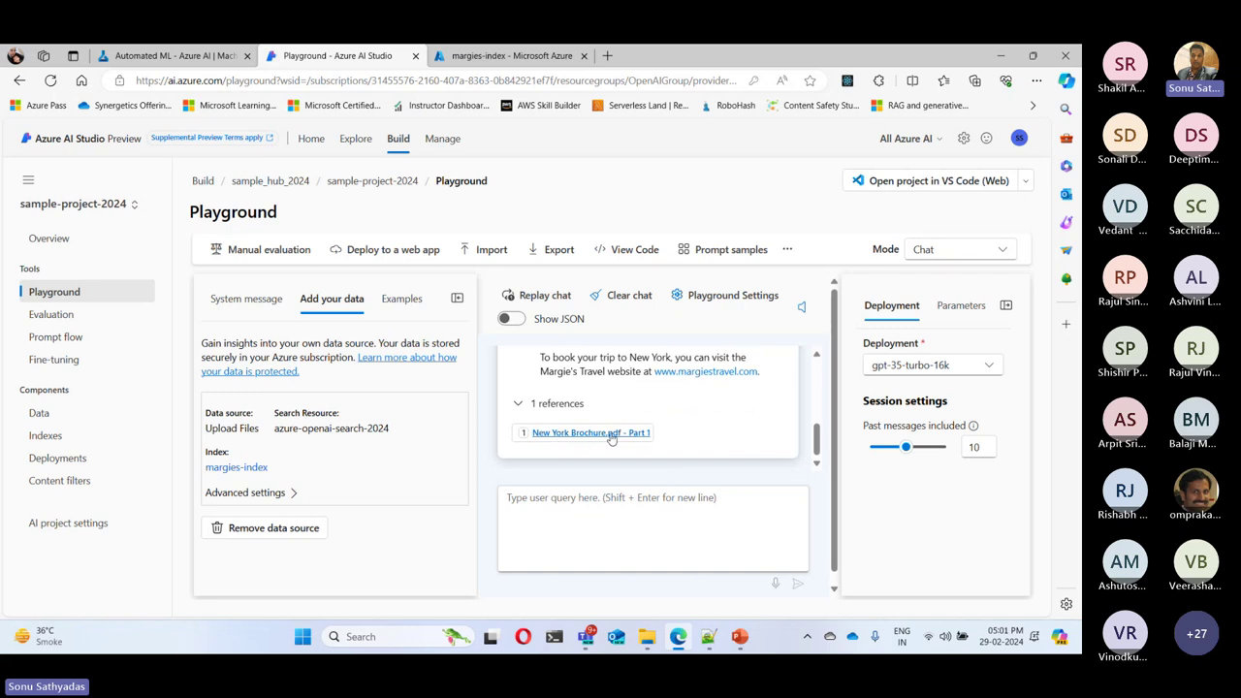